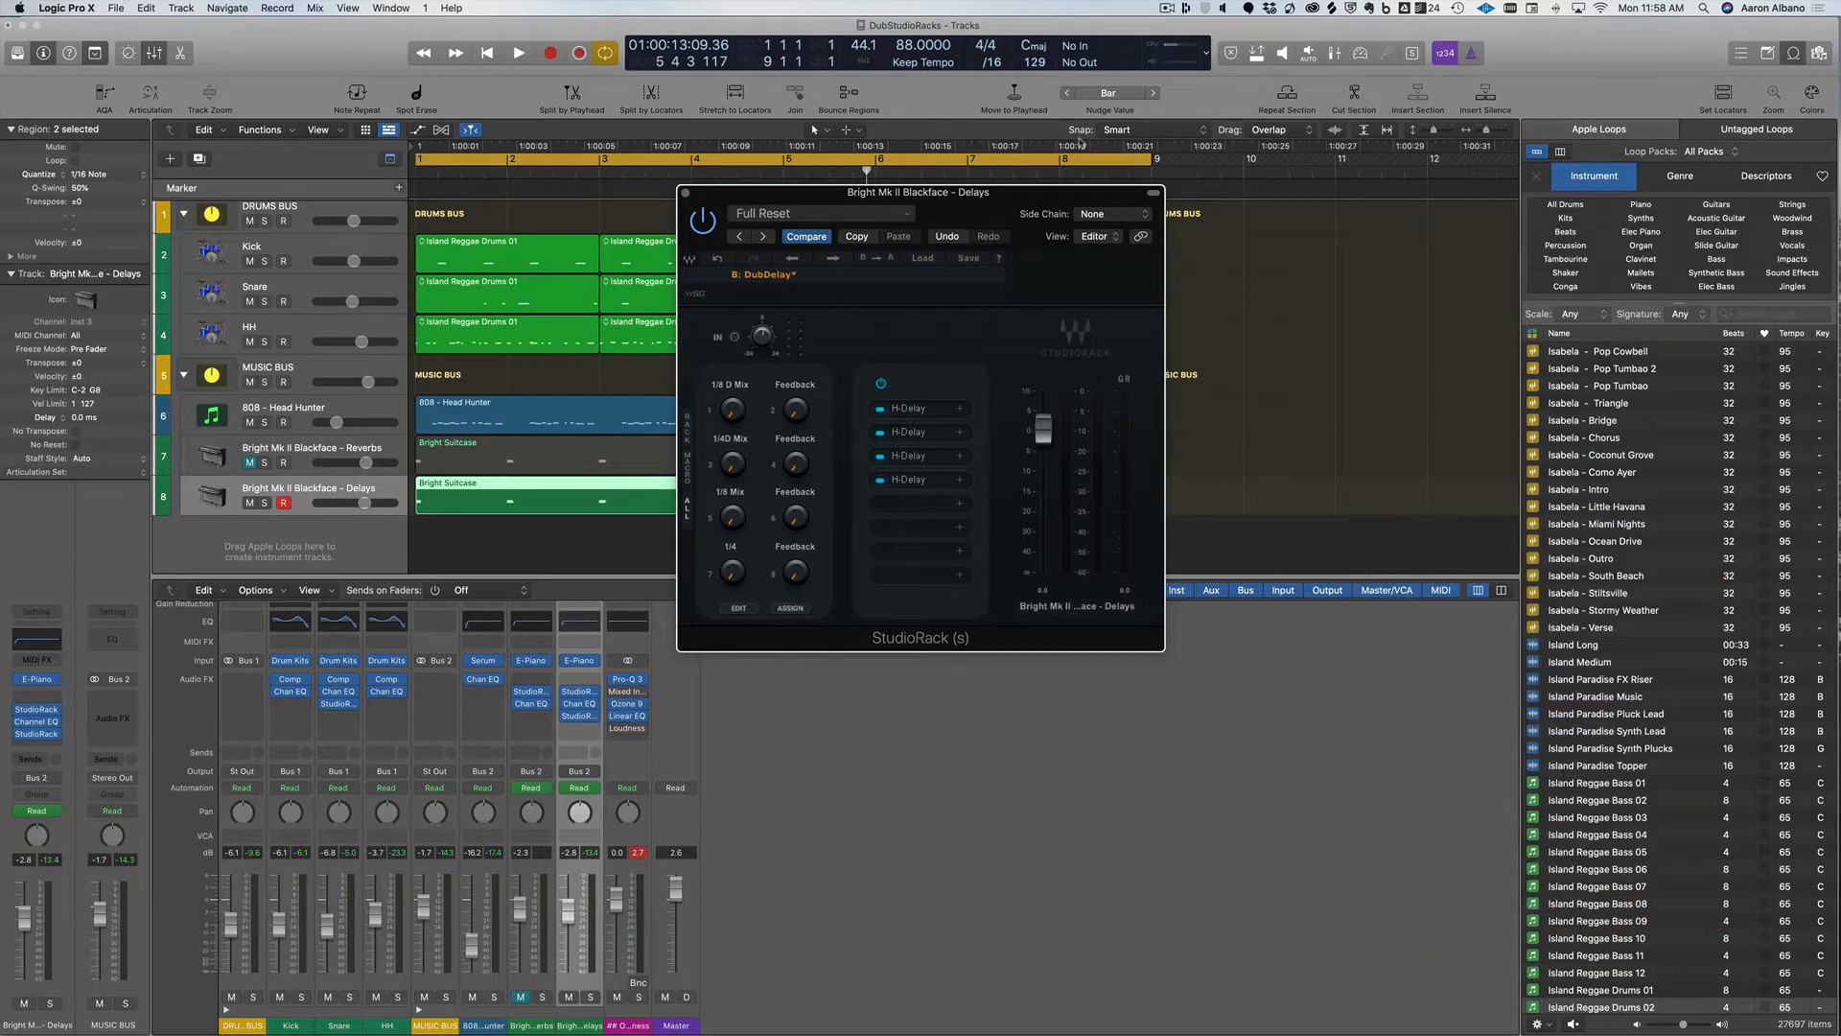
Step: Inspect the first H-Delay in the DubDelay rack, then close its plugin window
drag(1038, 198, 1005, 189)
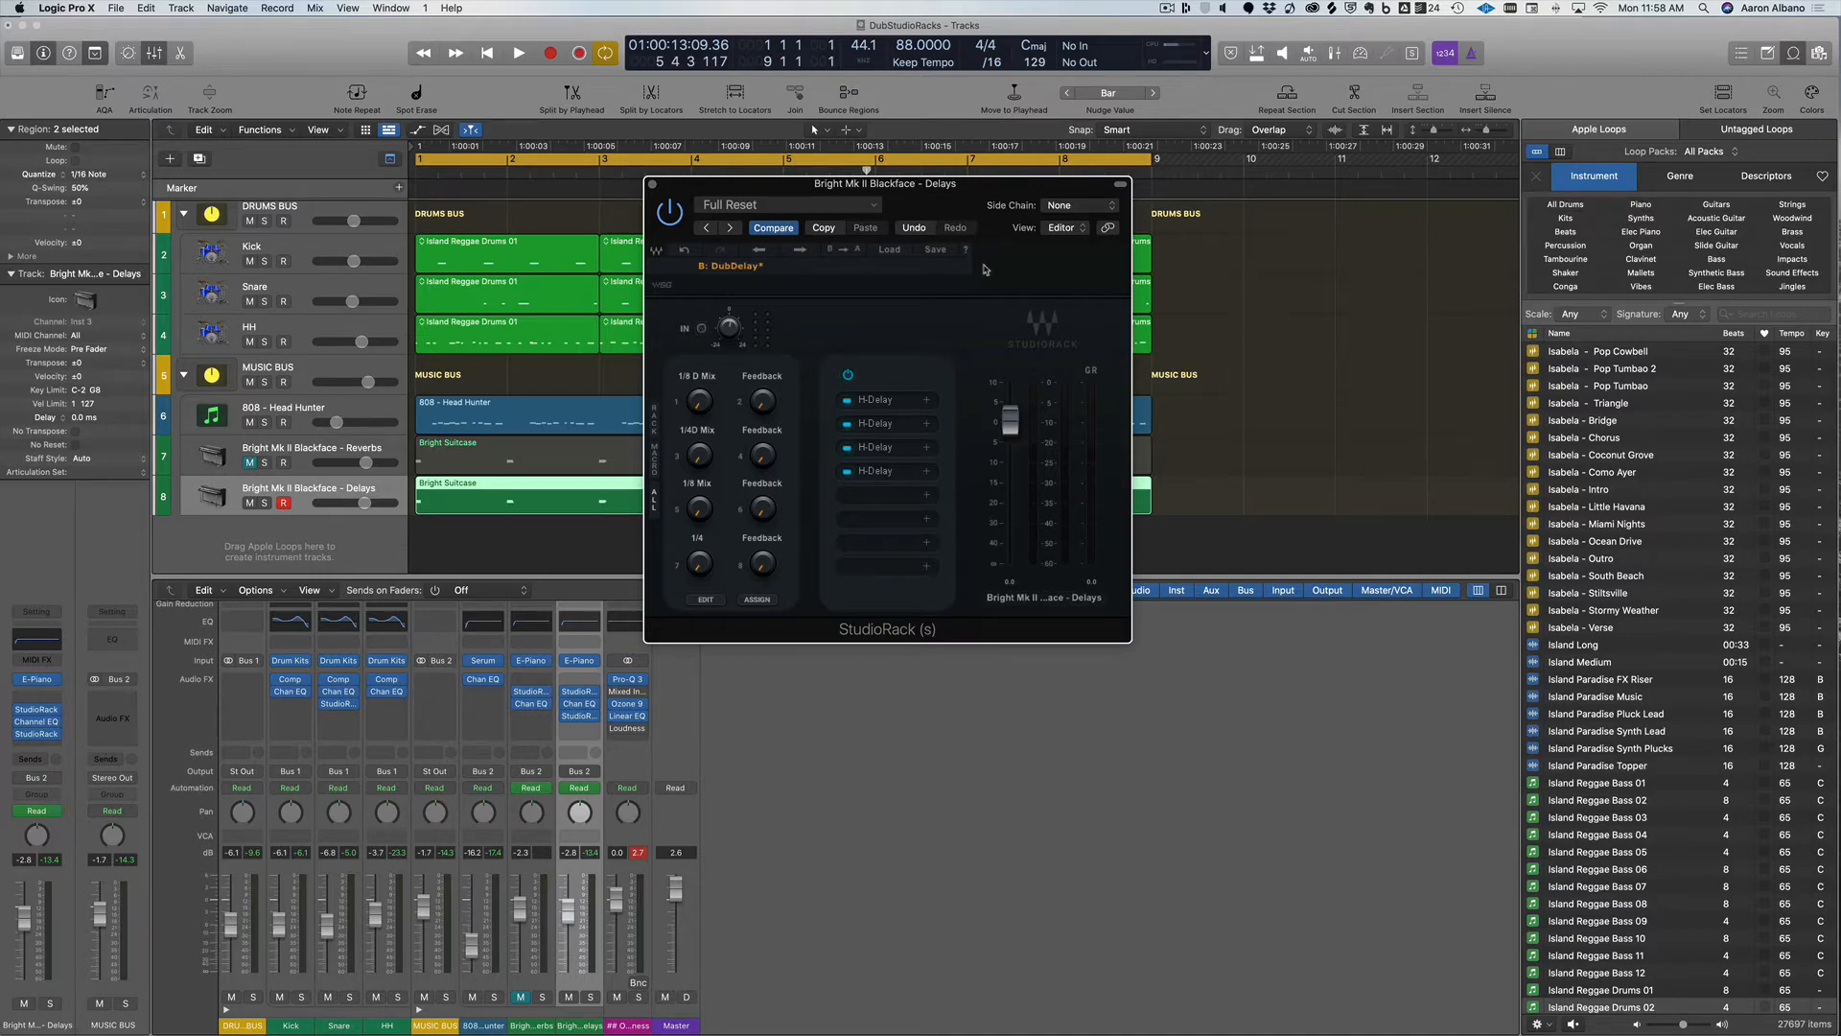
click(889, 404)
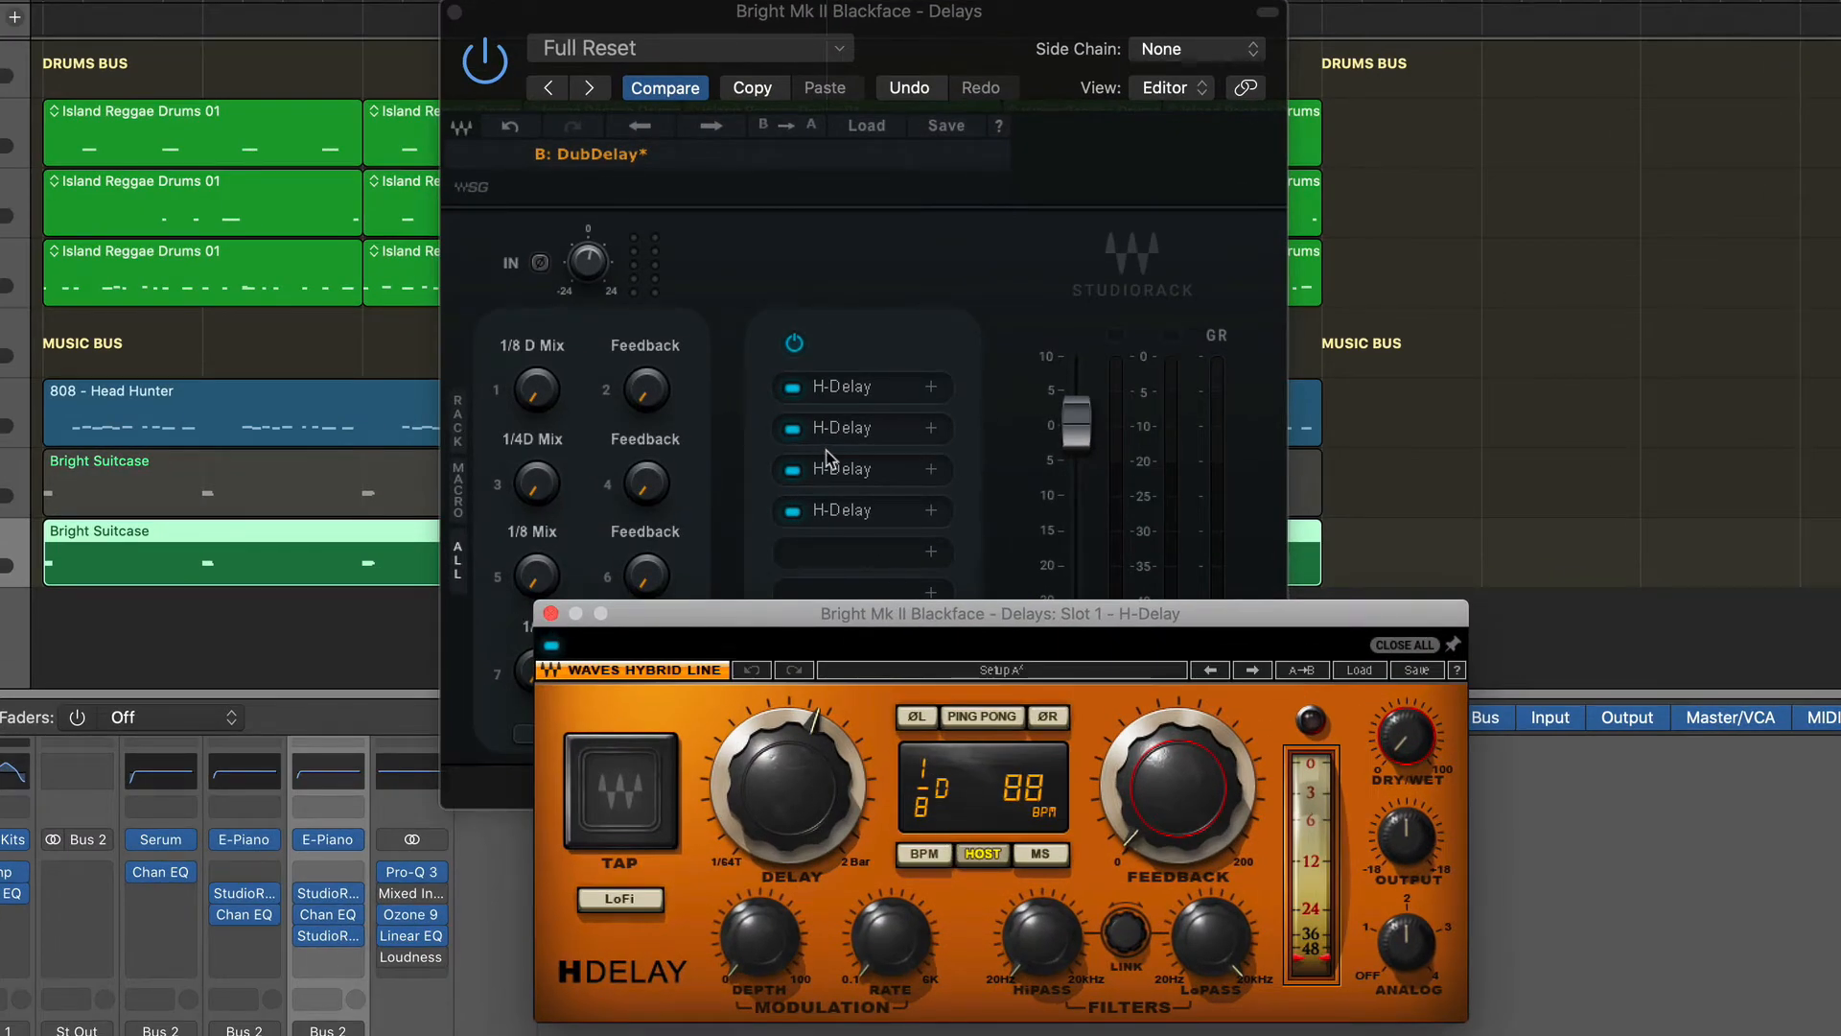
click(550, 614)
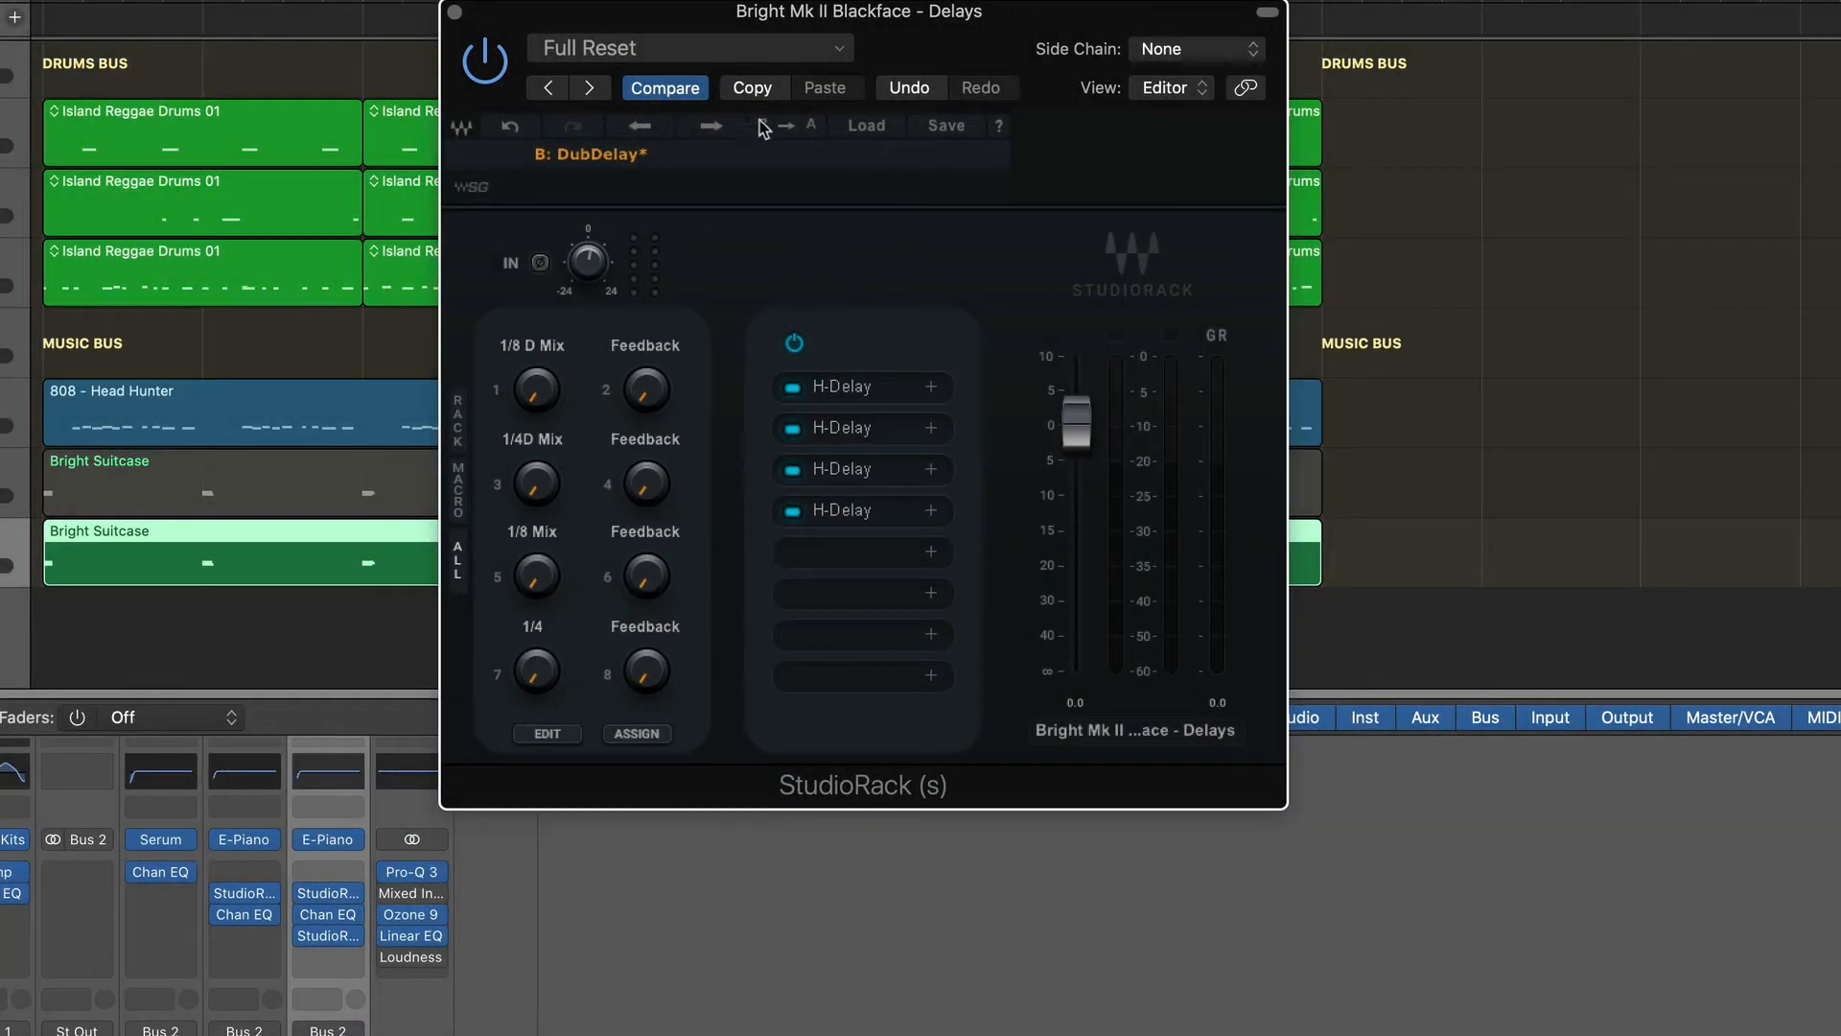
drag(803, 13, 810, 0)
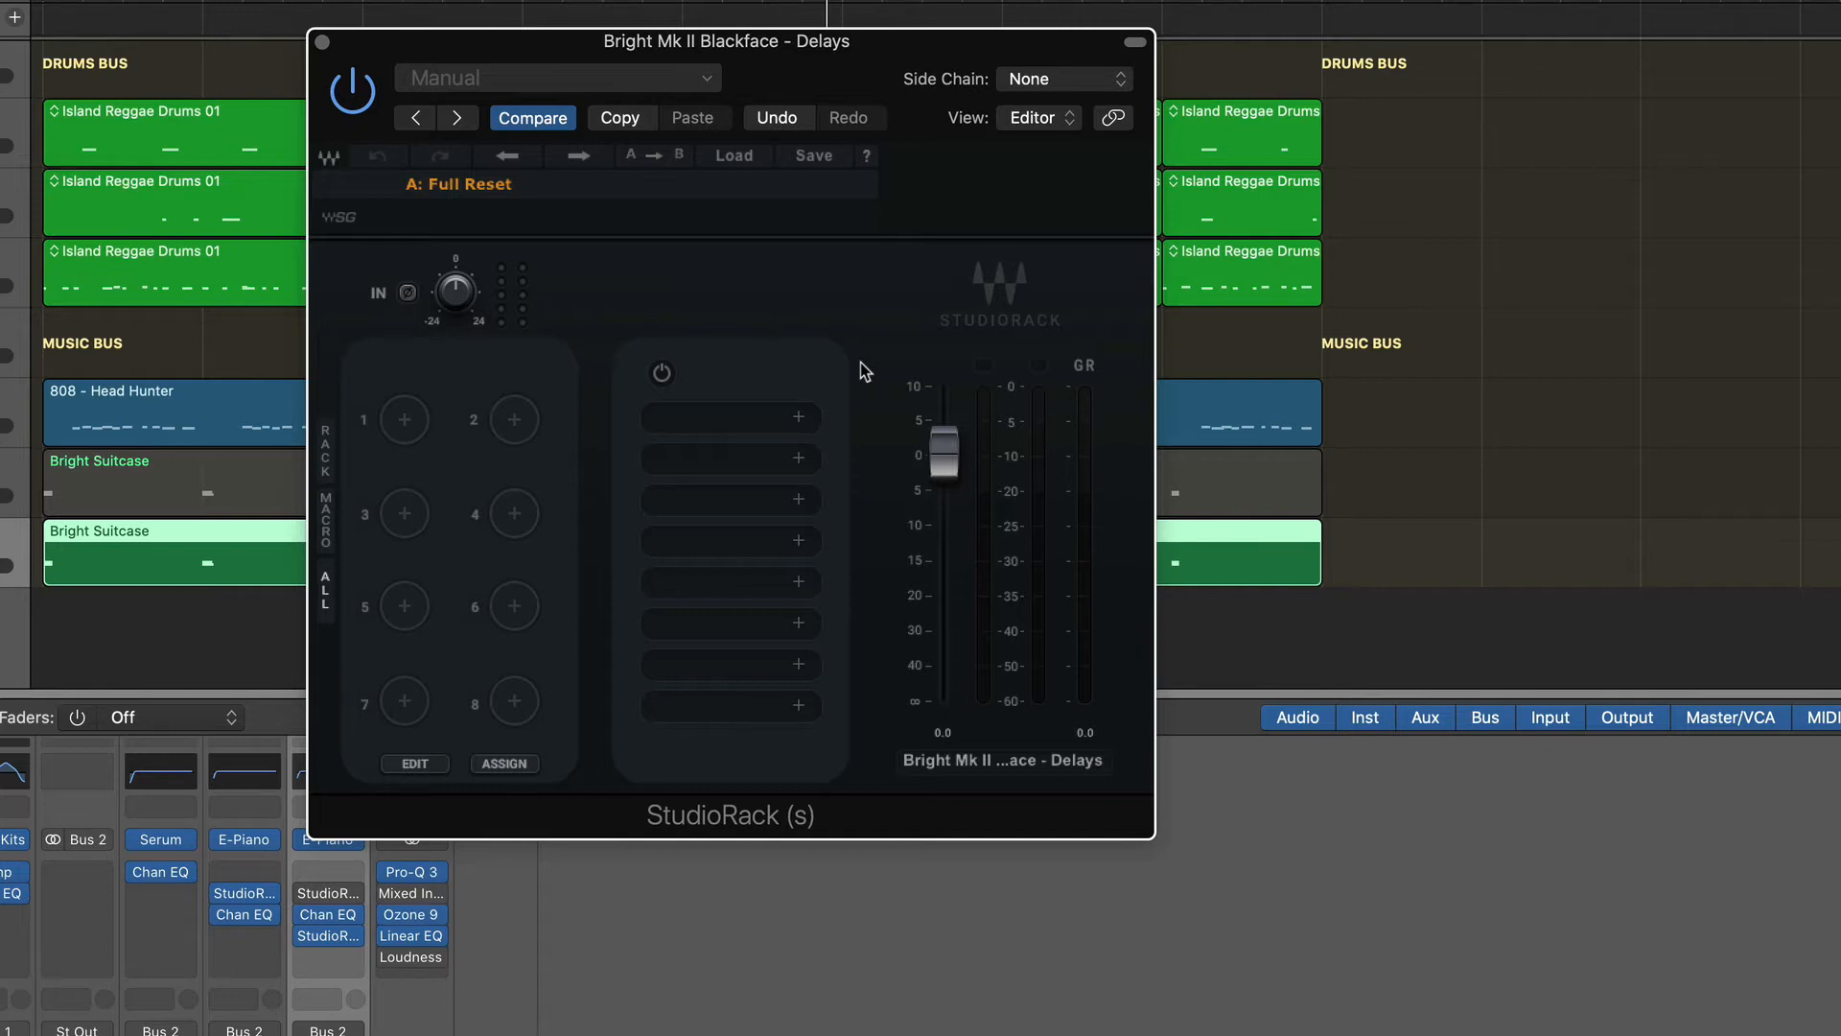
Step: Insert an H-Delay into the first slot of the empty StudioRack chain
click(734, 419)
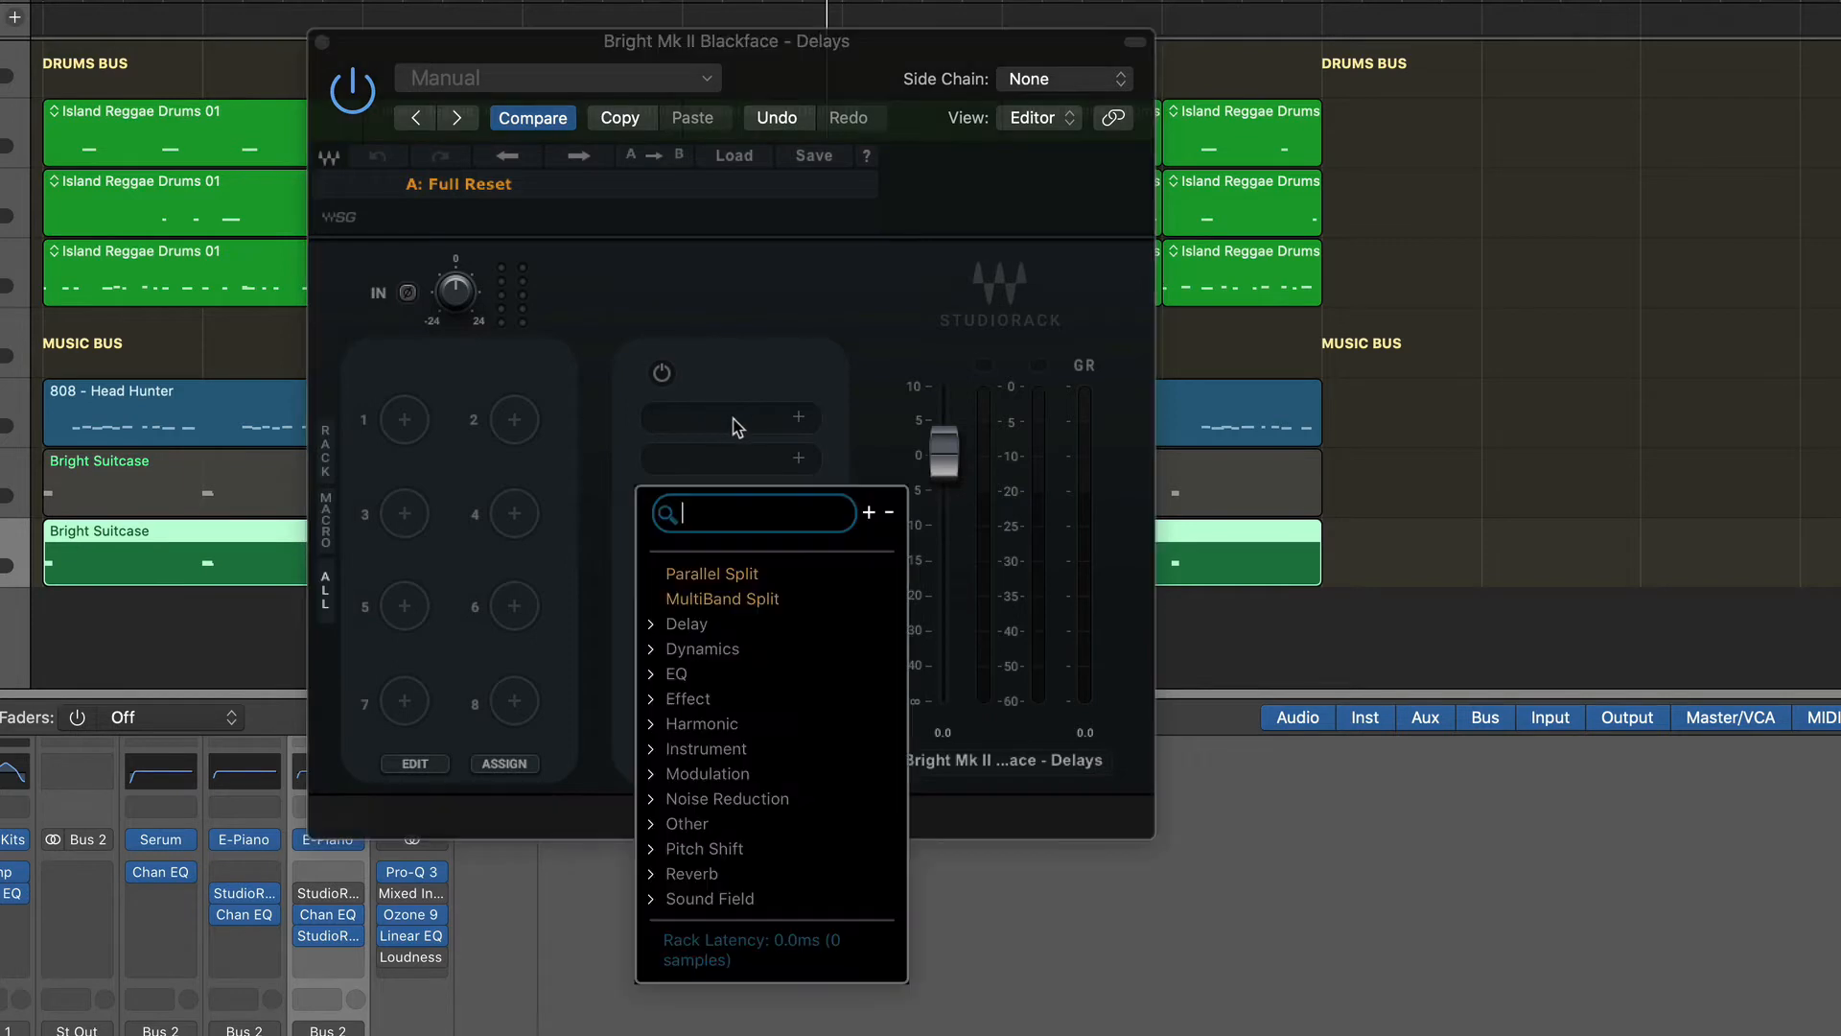
click(710, 628)
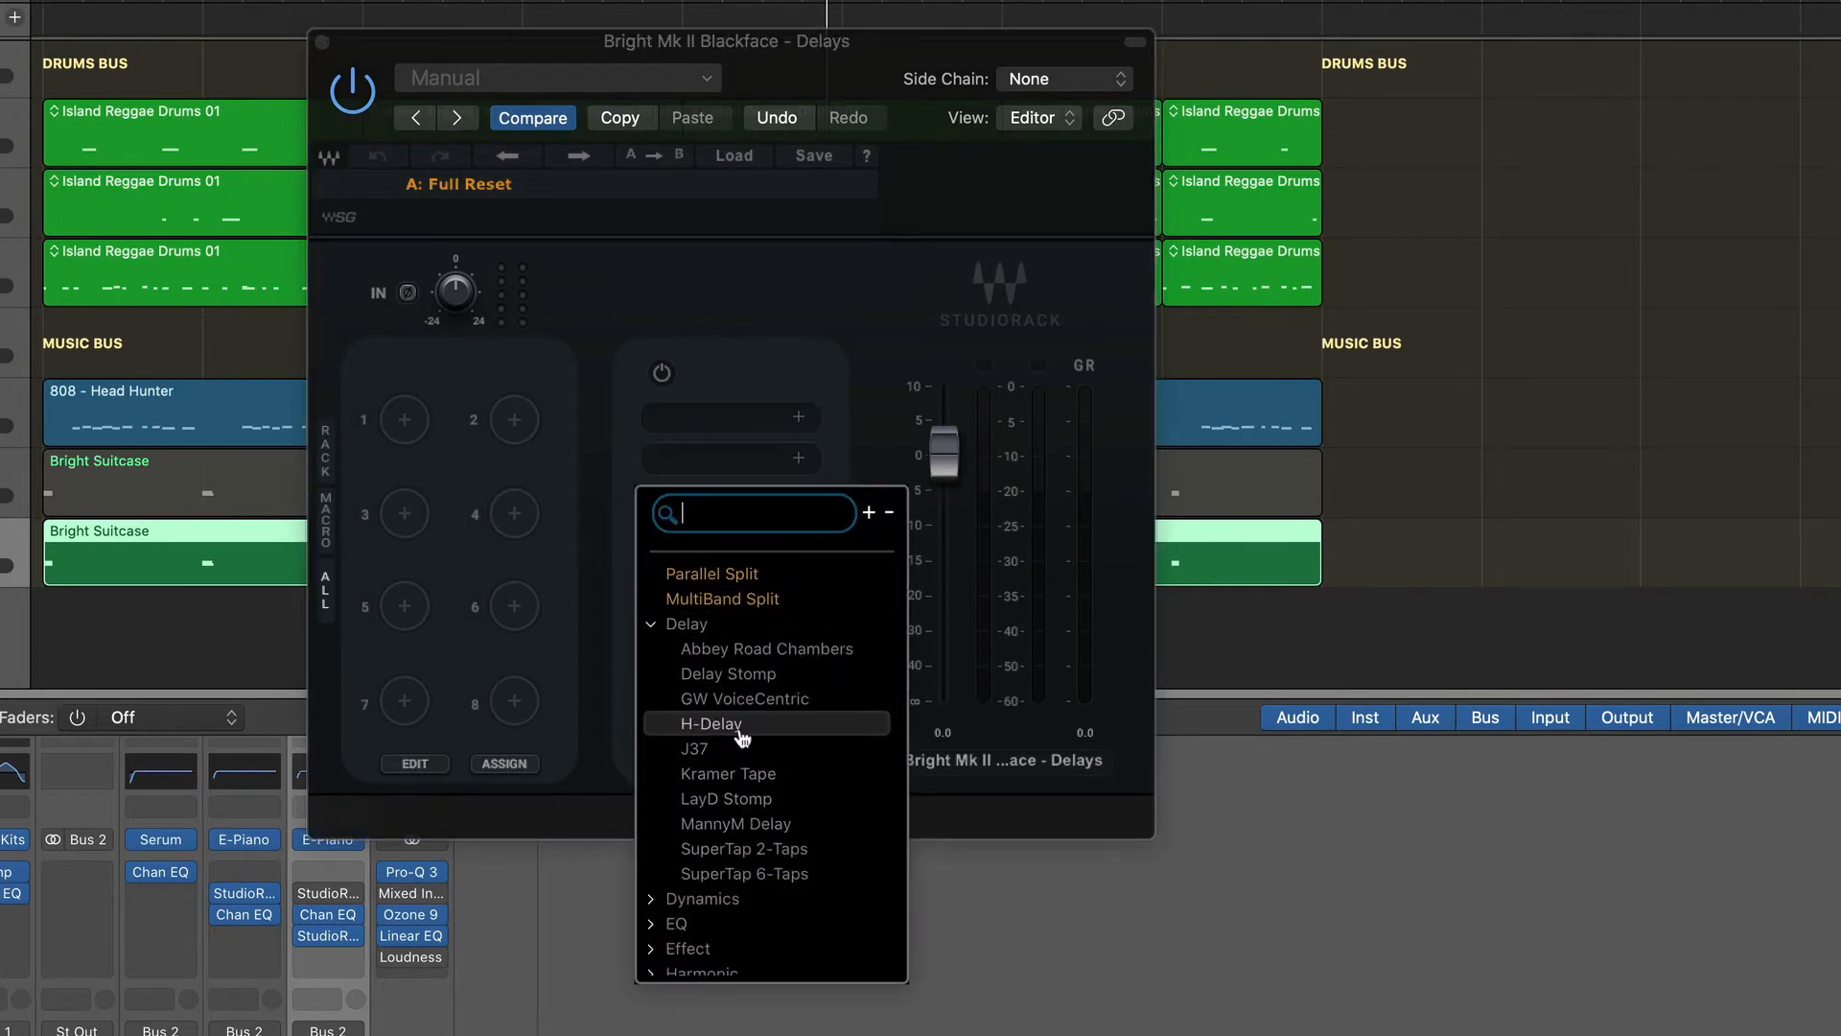
click(710, 724)
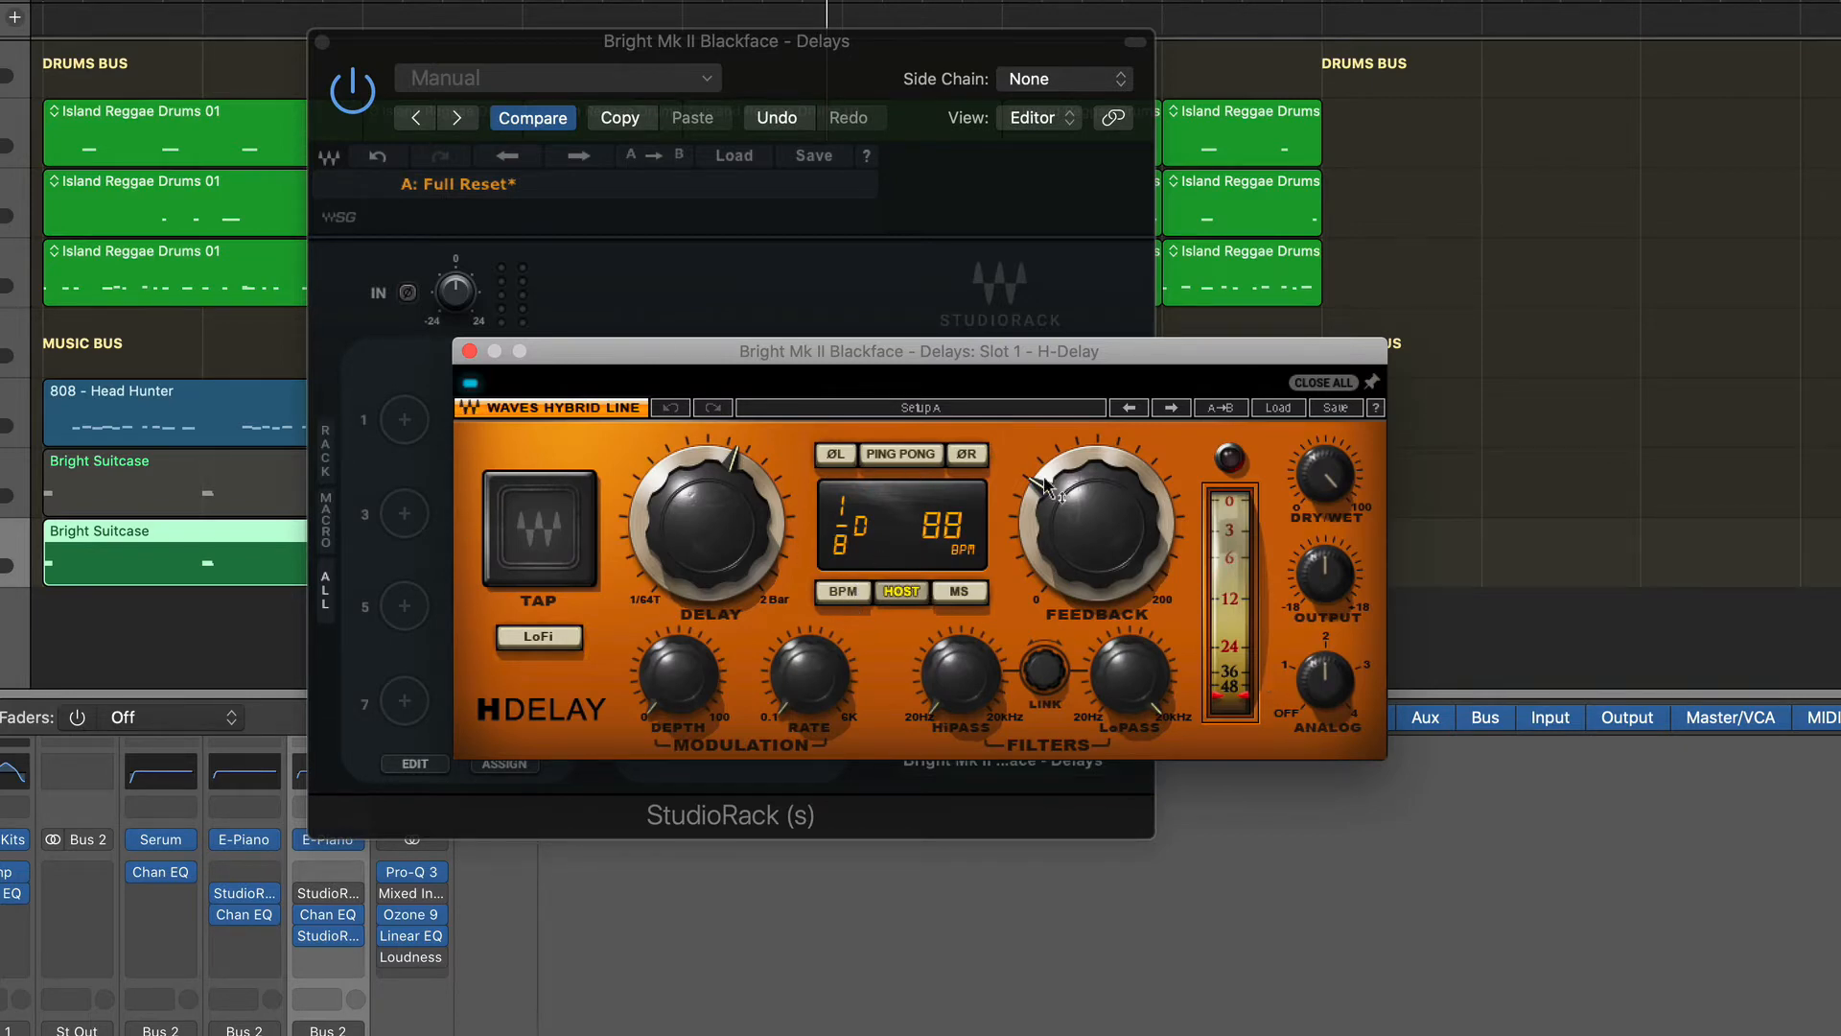
Step: Enable Ping Pong on the first H-Delay, raise its HiPass filter and lower its LoPass filter
drag(825, 363, 780, 314)
click(851, 406)
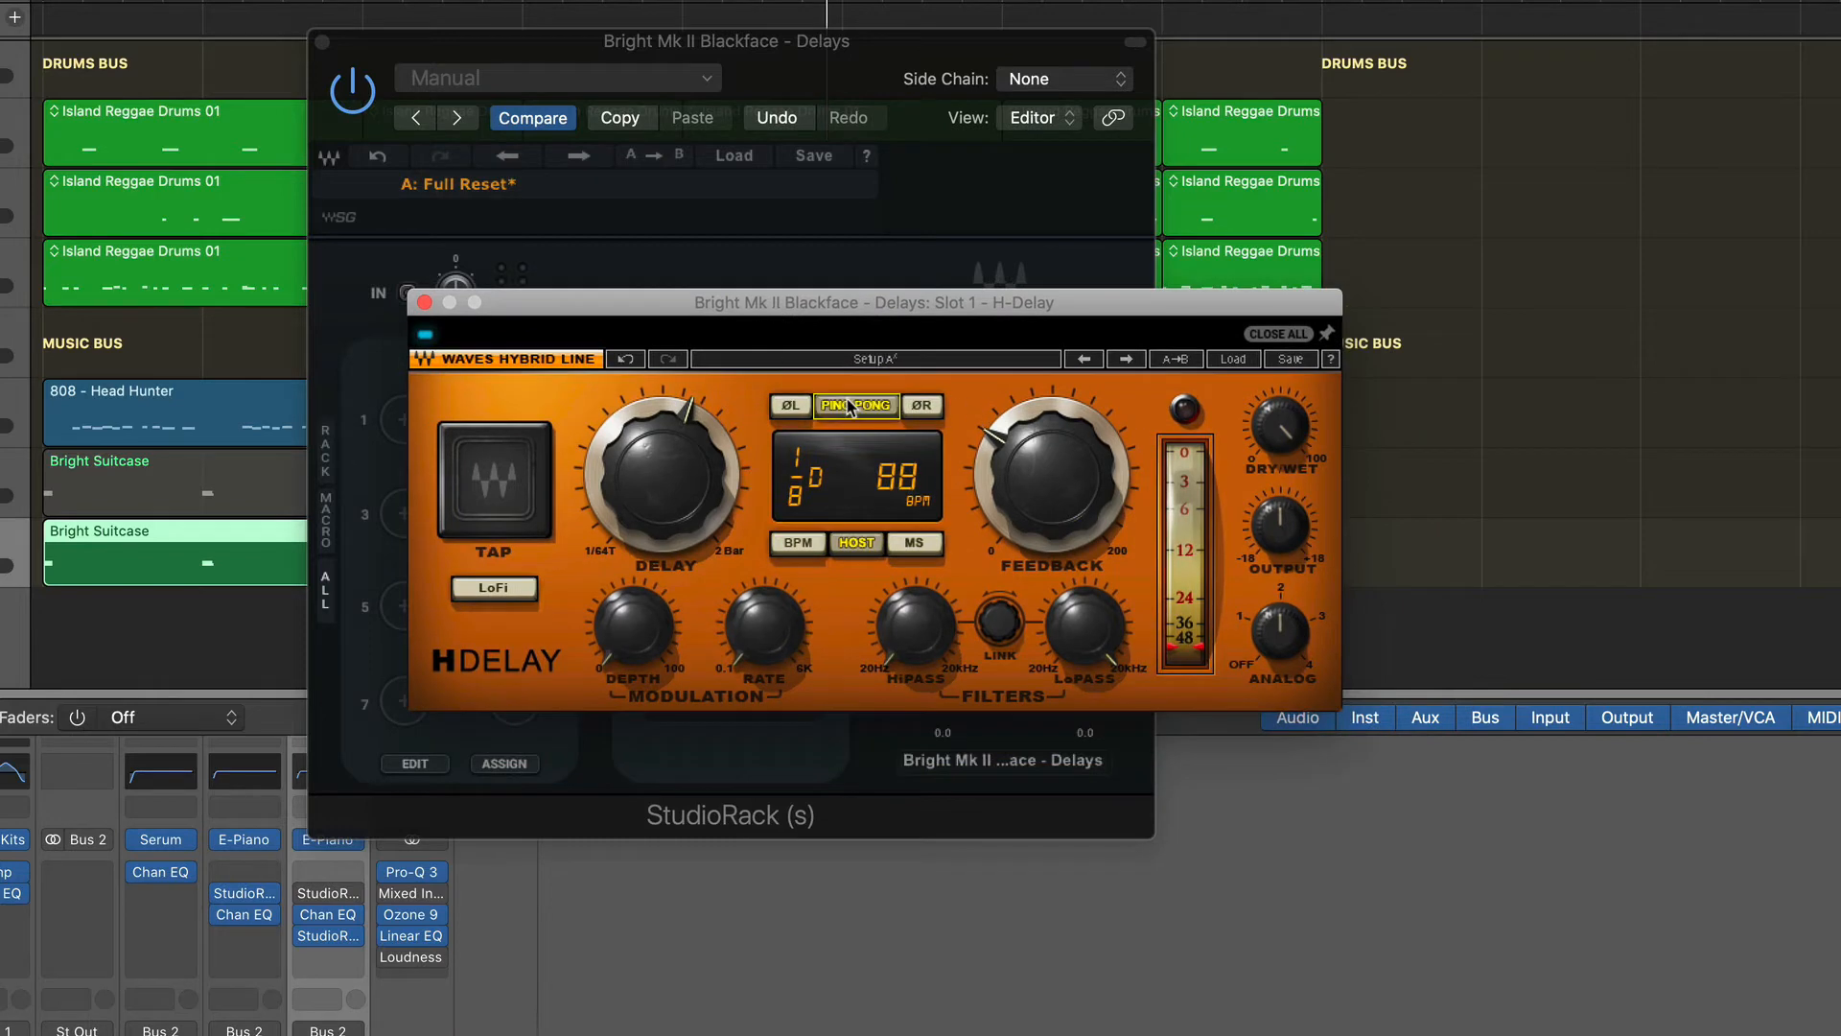
drag(928, 637, 887, 634)
drag(1084, 628, 1085, 666)
drag(900, 301, 908, 179)
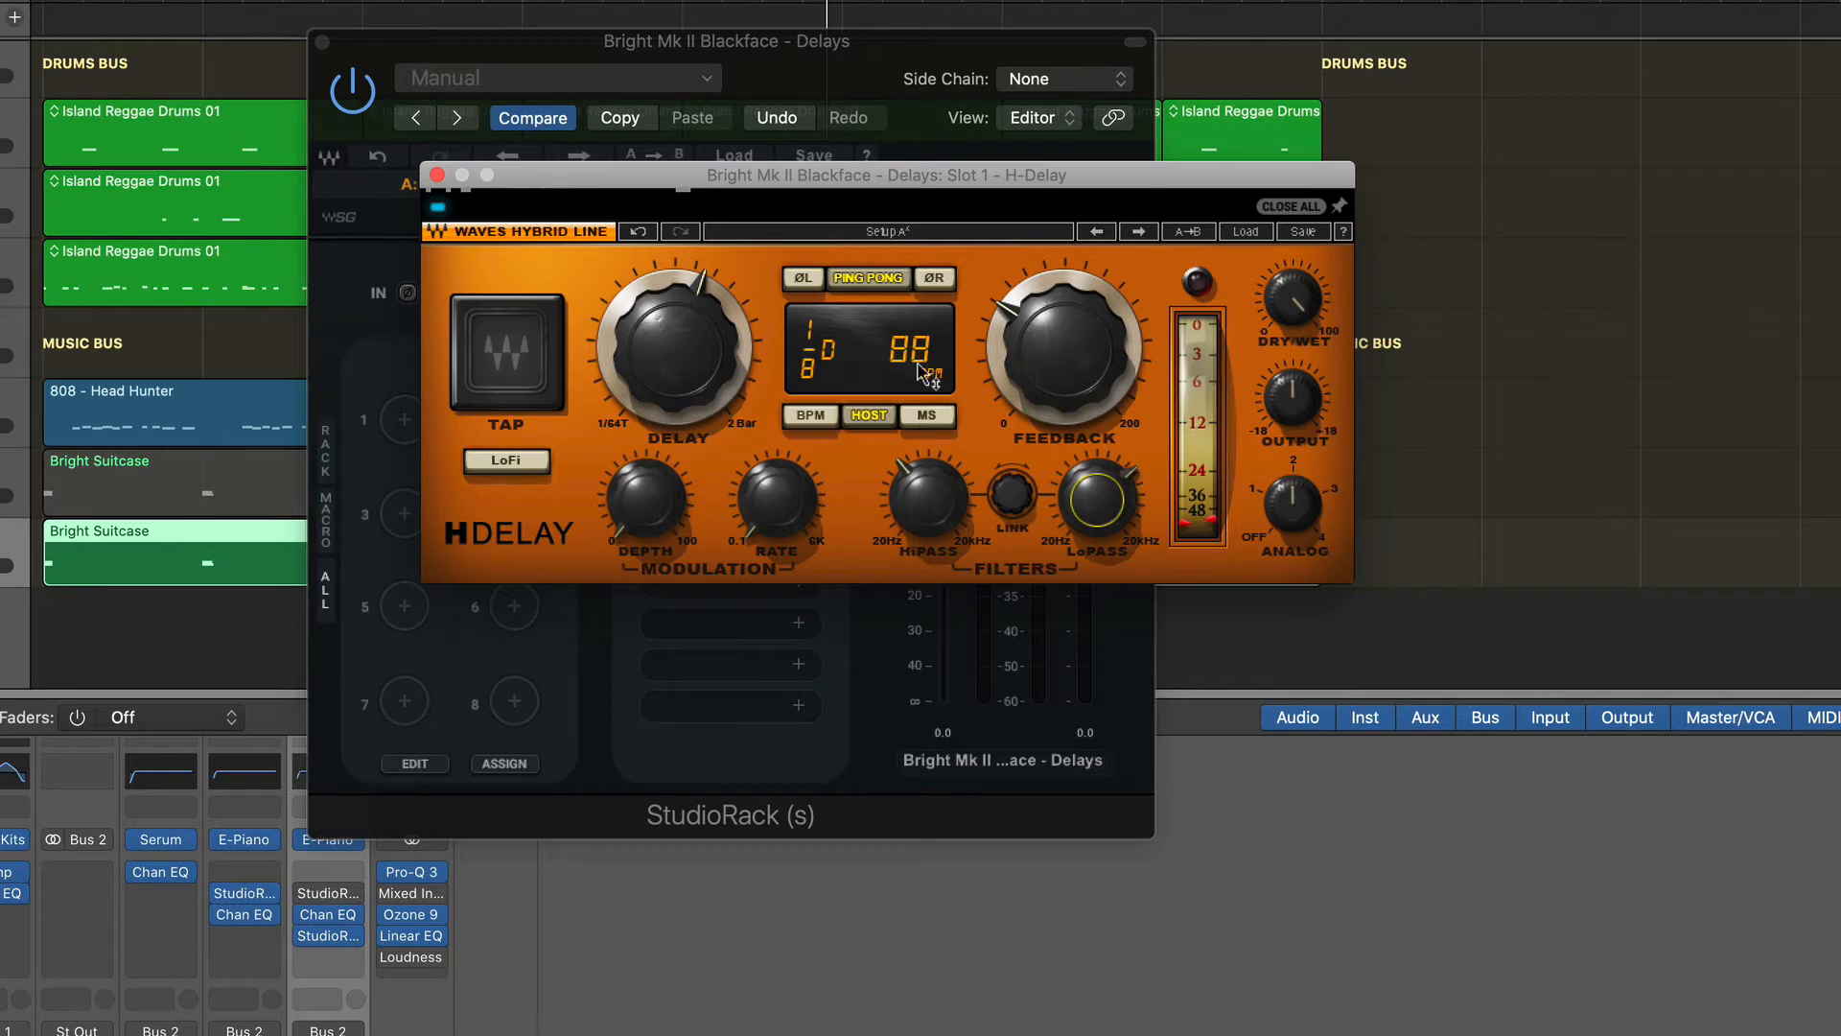
click(434, 179)
Step: Assign the slot 1 H-Delay's Mix to macro 1 and its Feedback to macro 2
click(401, 425)
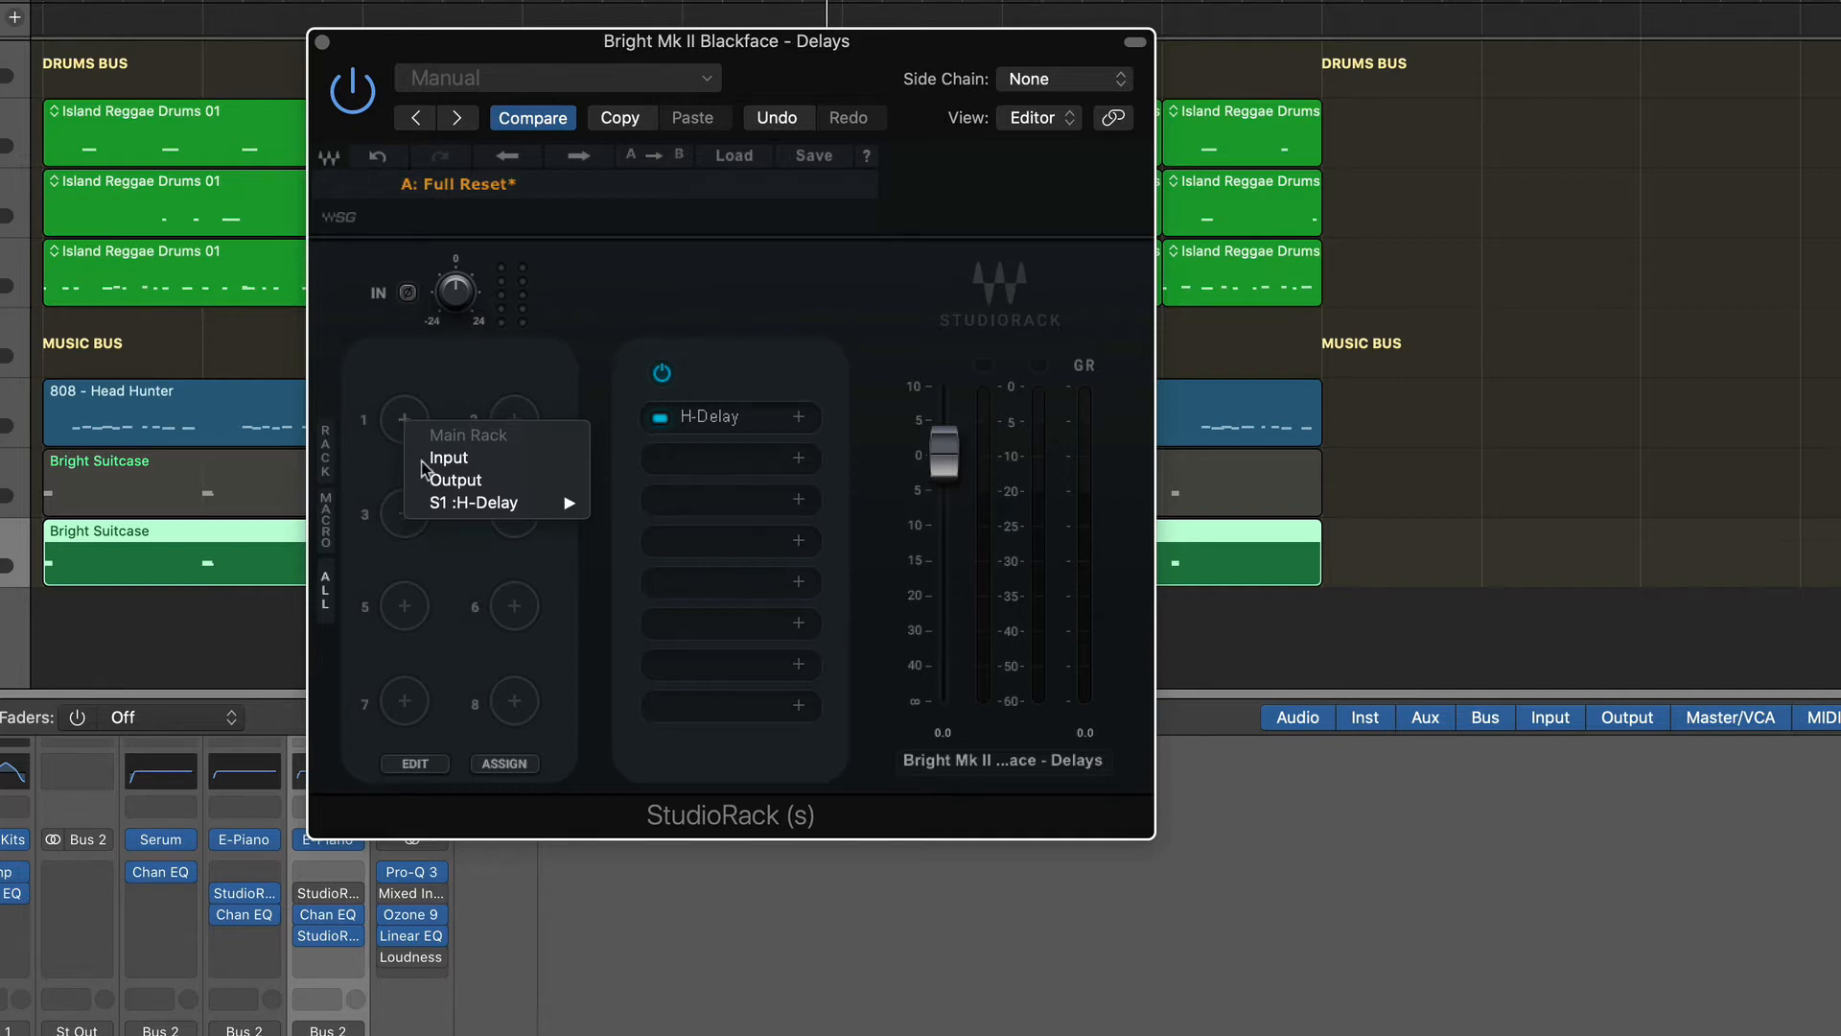
mouse_move(494, 509)
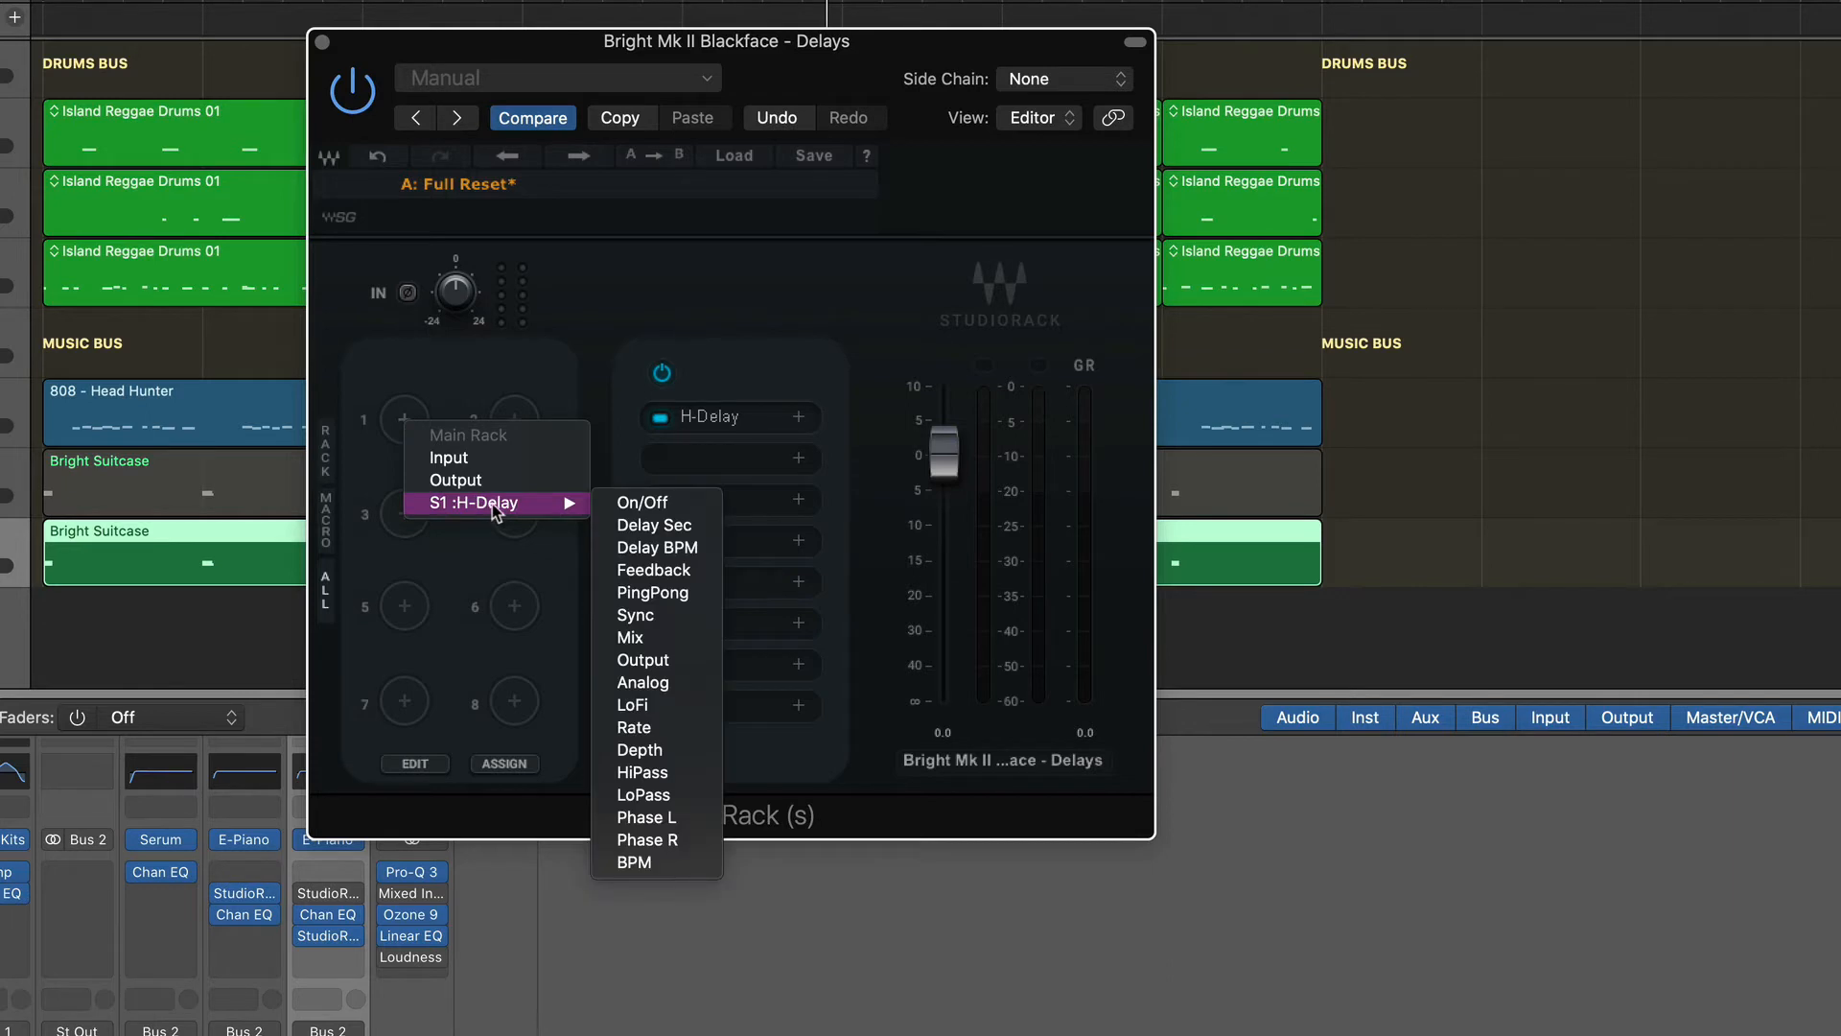
click(675, 639)
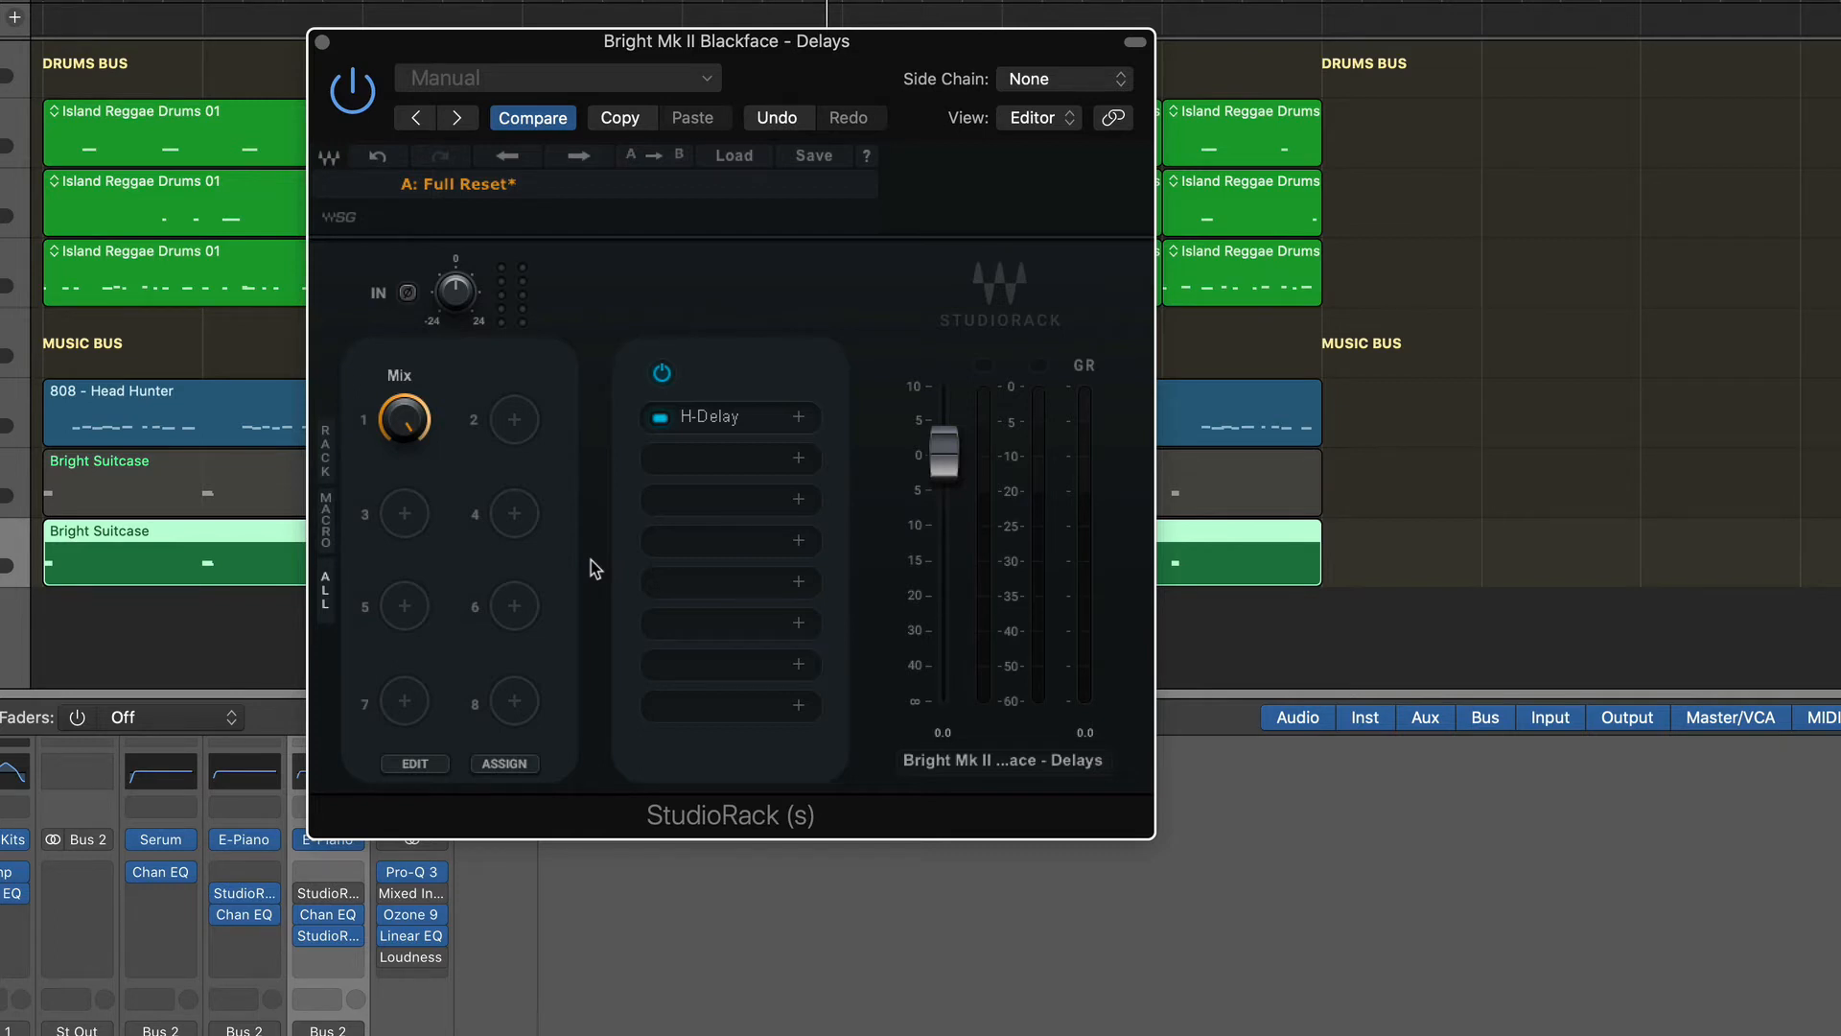
click(515, 419)
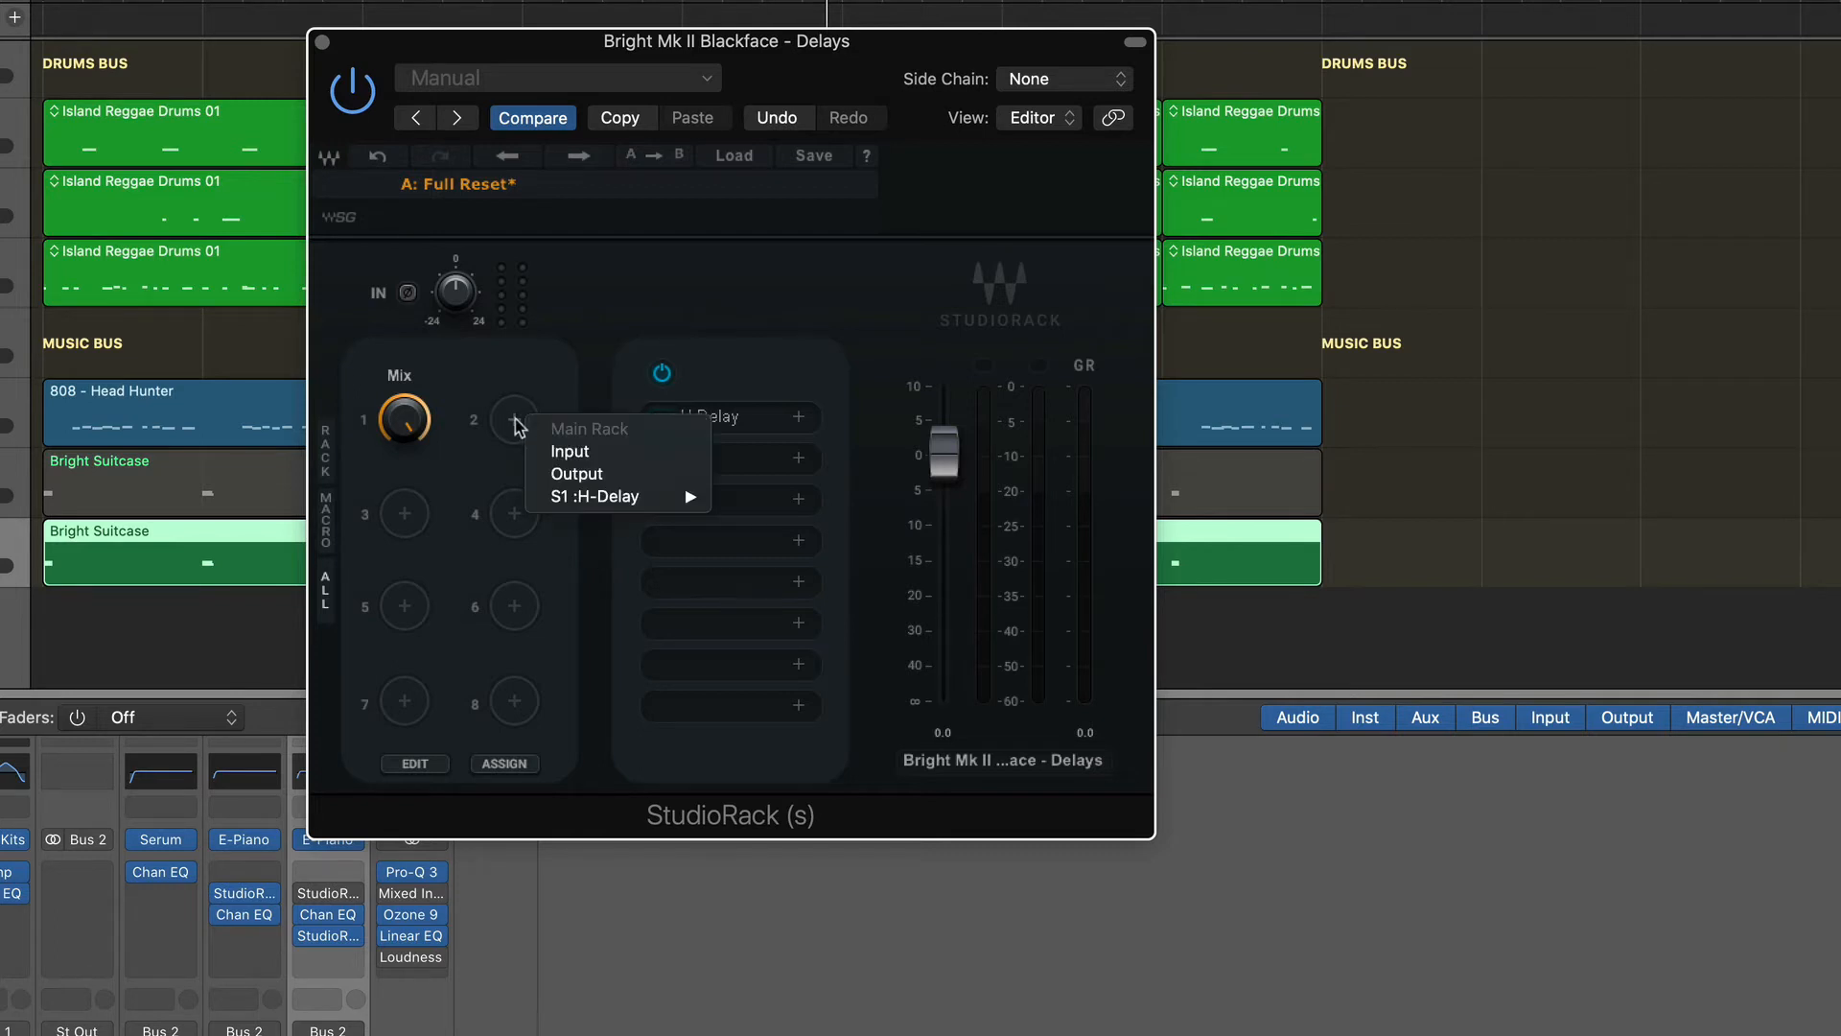
mouse_move(584, 499)
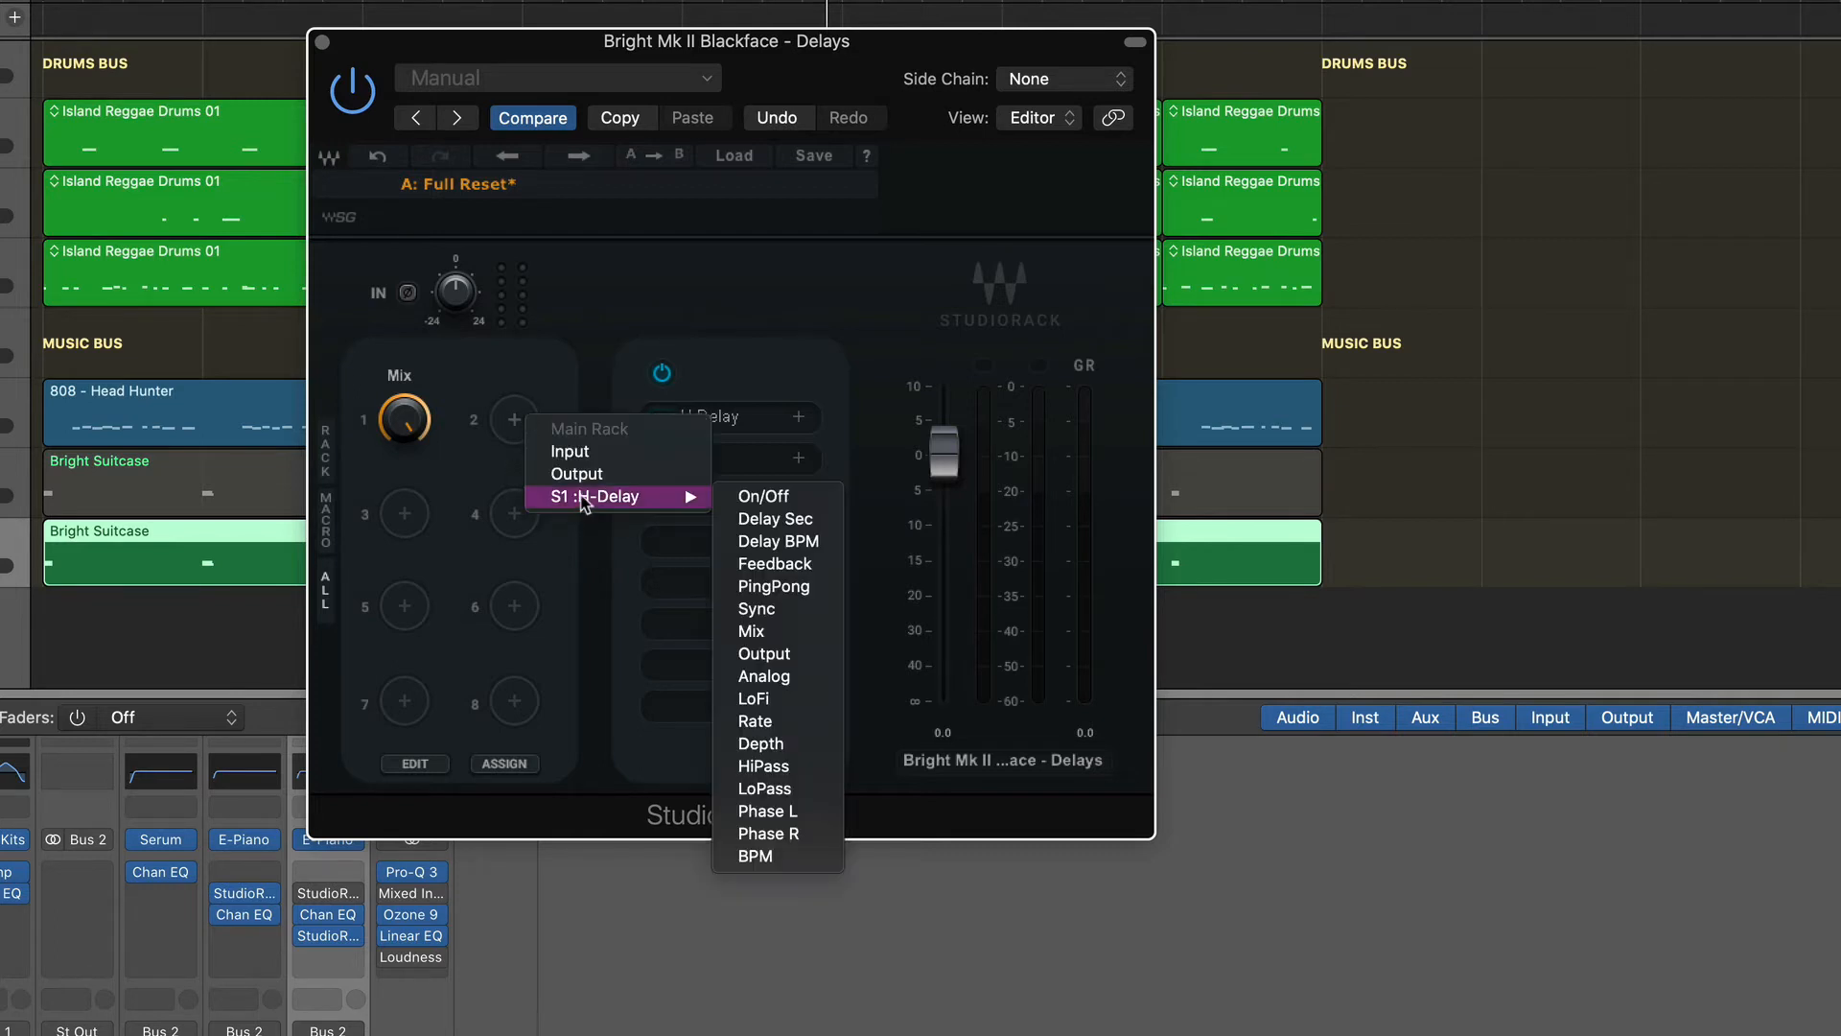
click(777, 564)
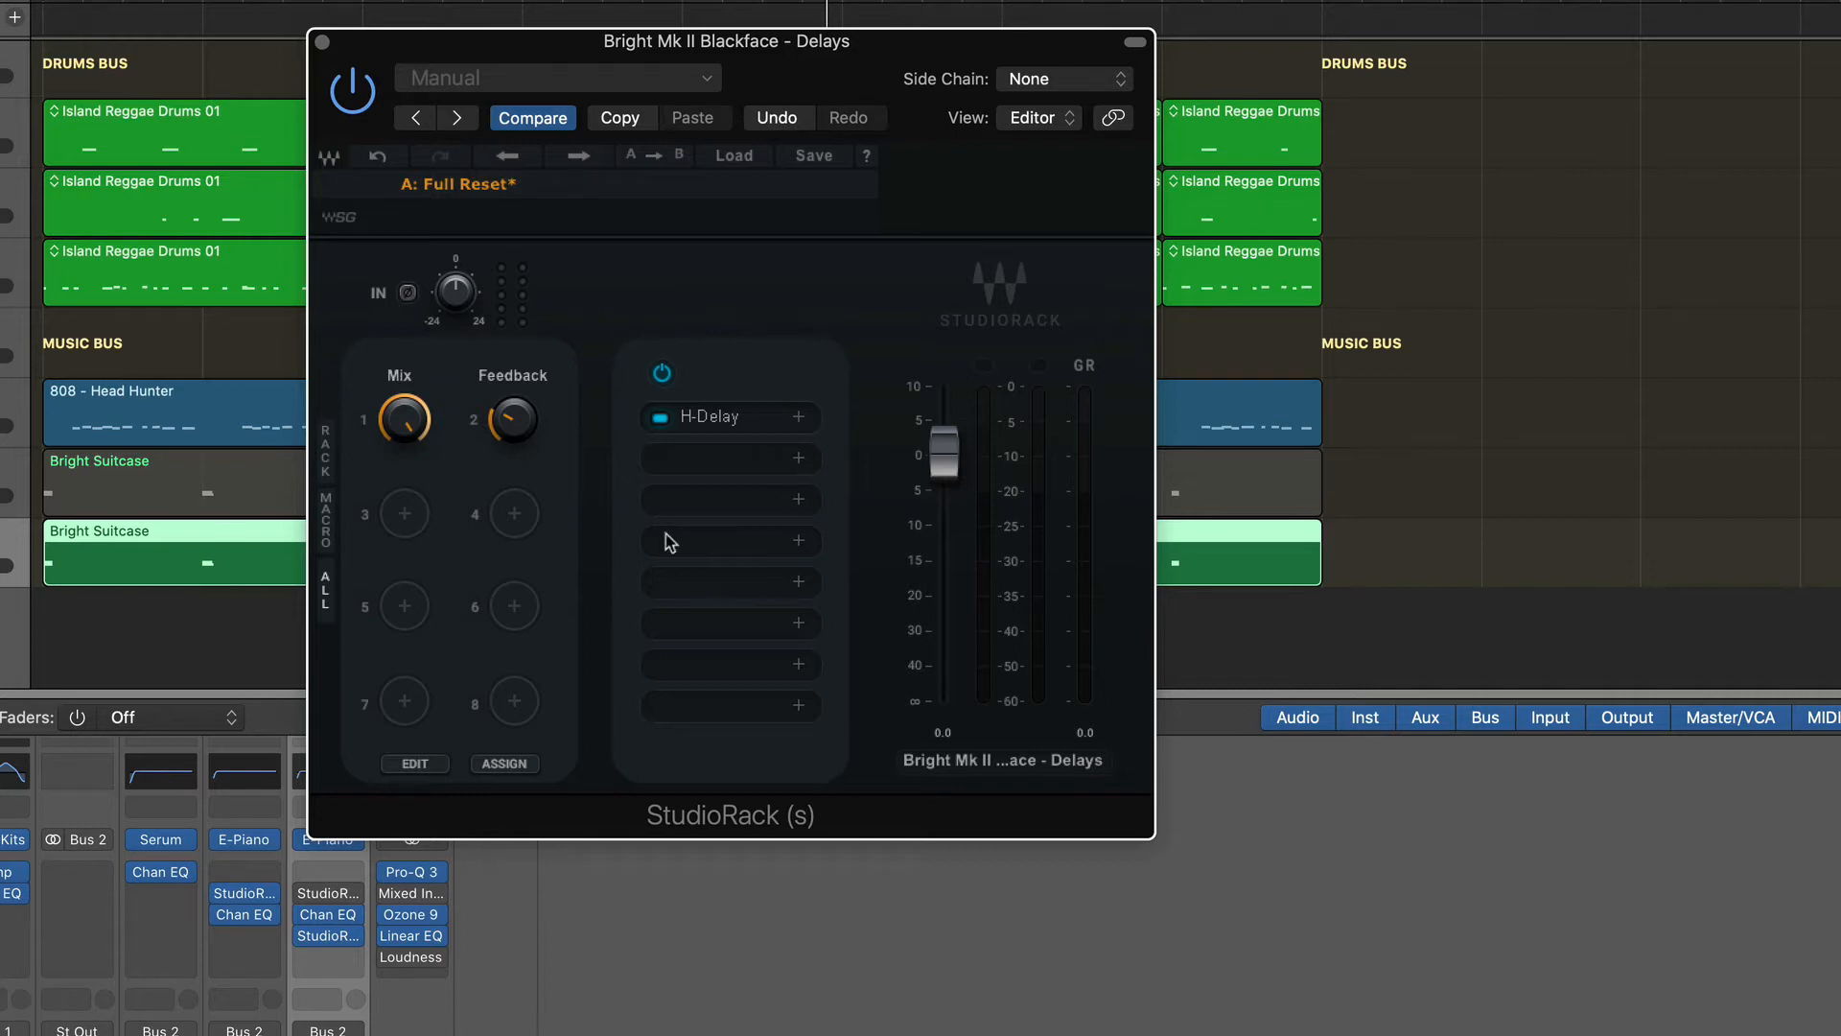
Step: Insert a second H-Delay into slot 2 of the rack
click(798, 457)
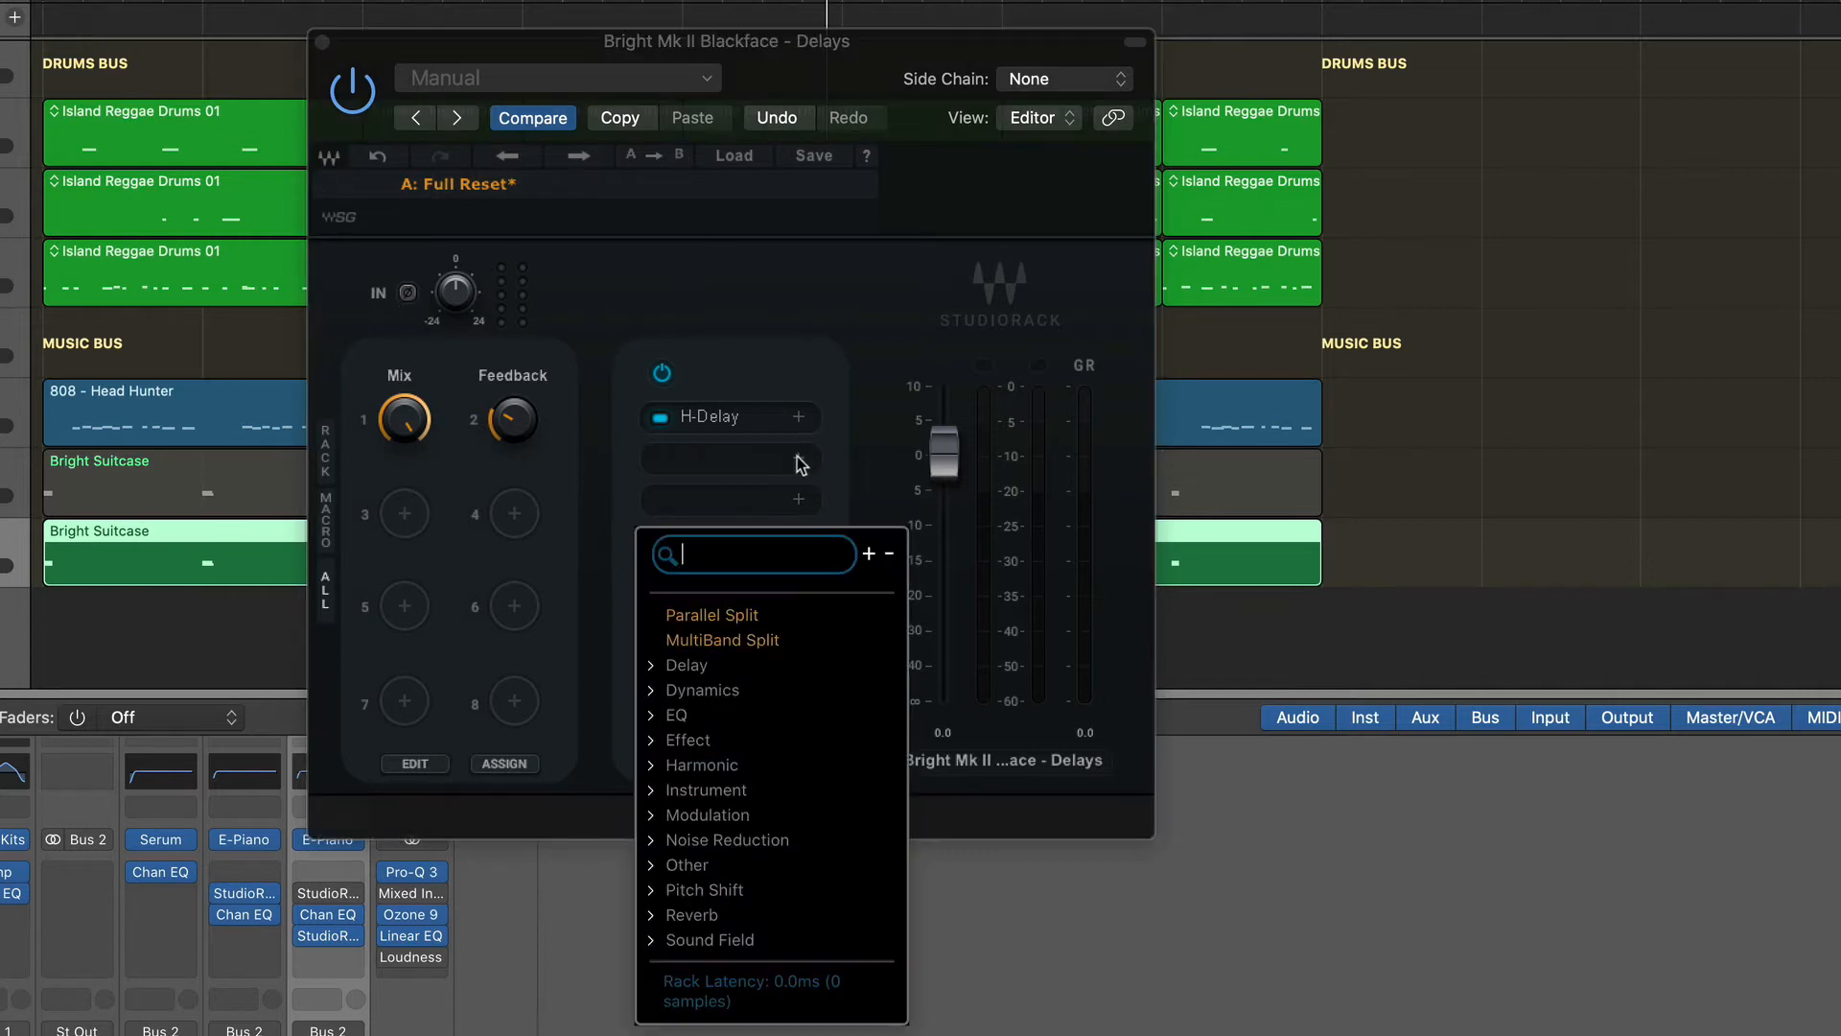
click(692, 669)
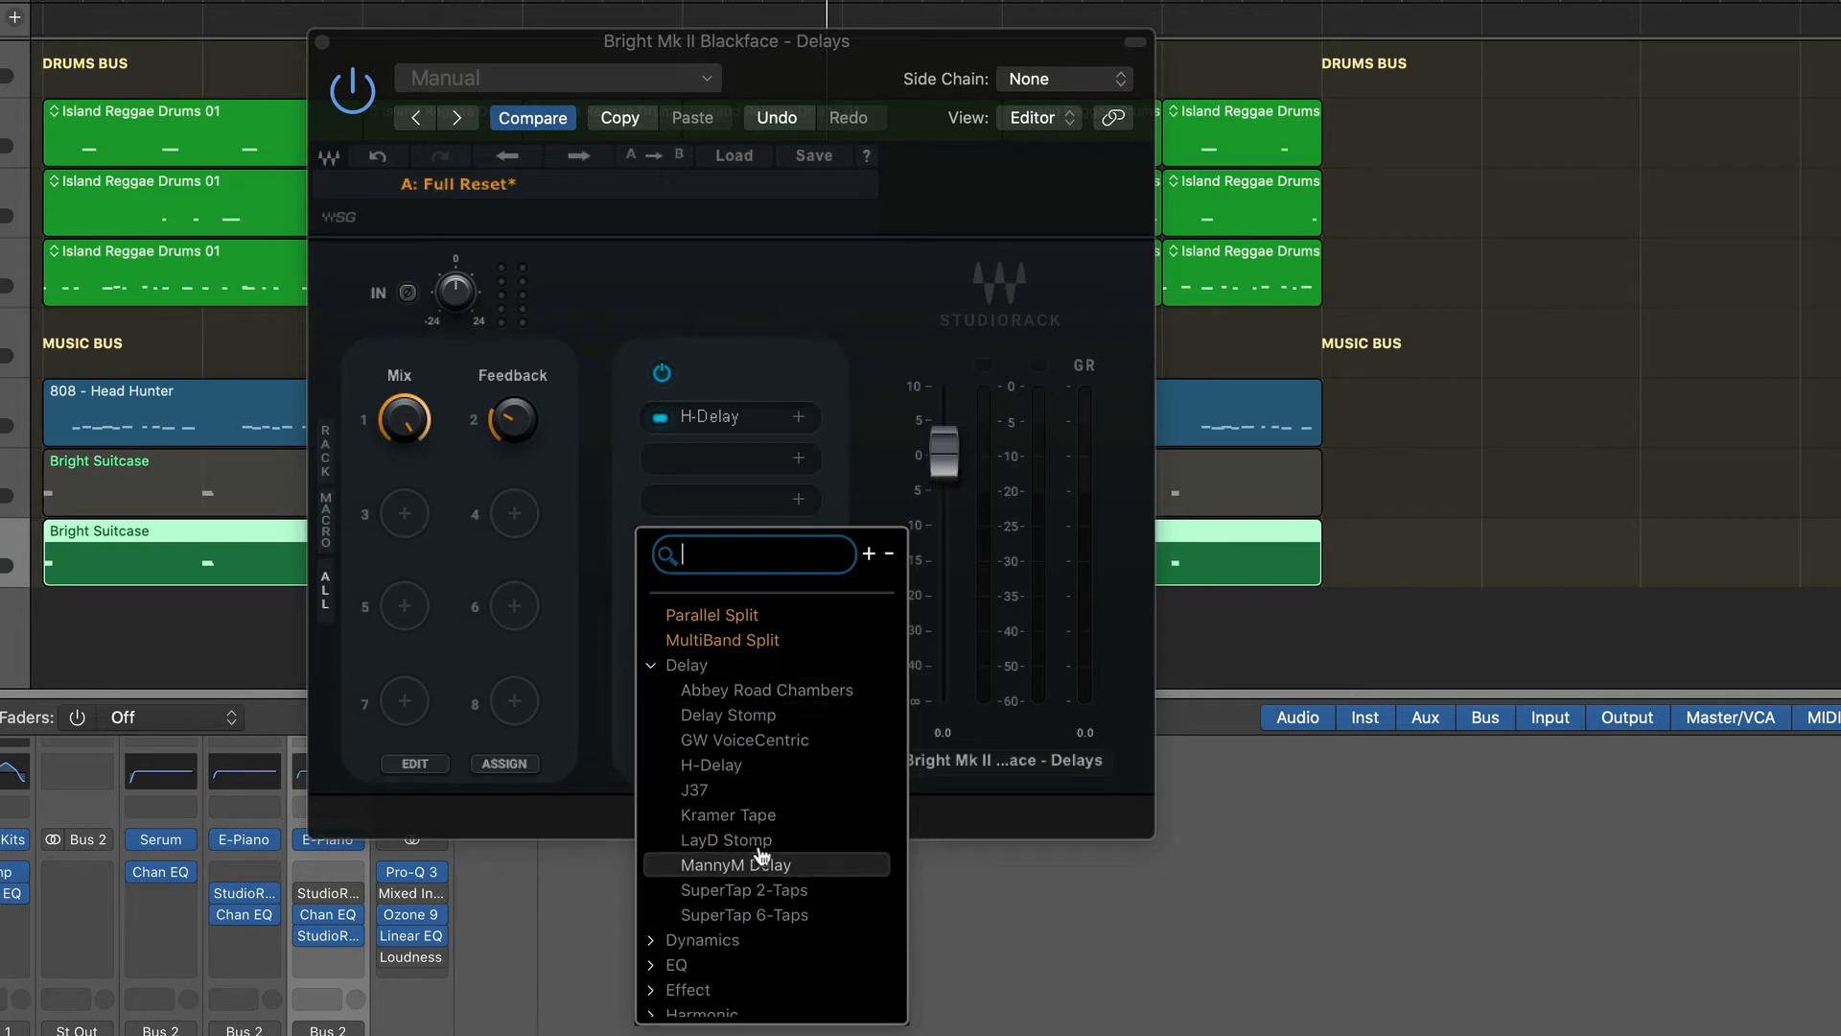
click(739, 764)
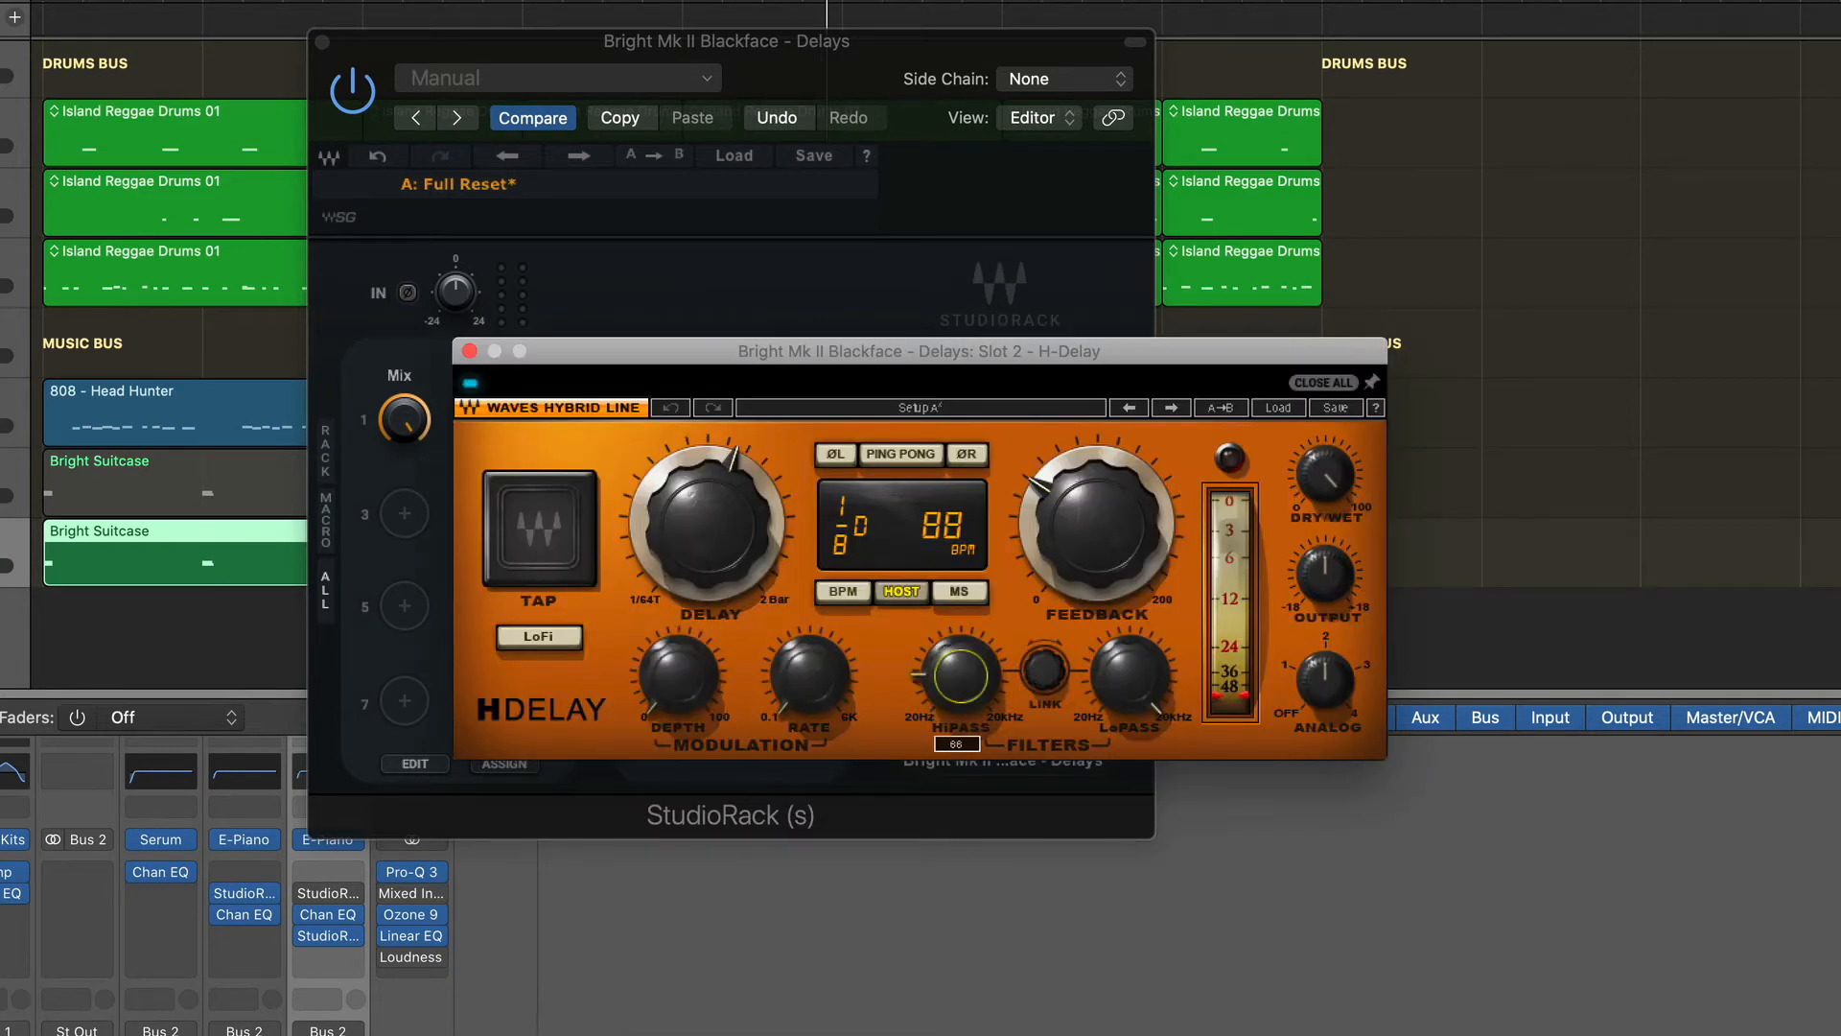
Step: Narrow the second H-Delay's HiPass and LoPass filters and set its delay time to 1/4 D
drag(961, 675, 961, 654)
drag(1129, 662, 1129, 717)
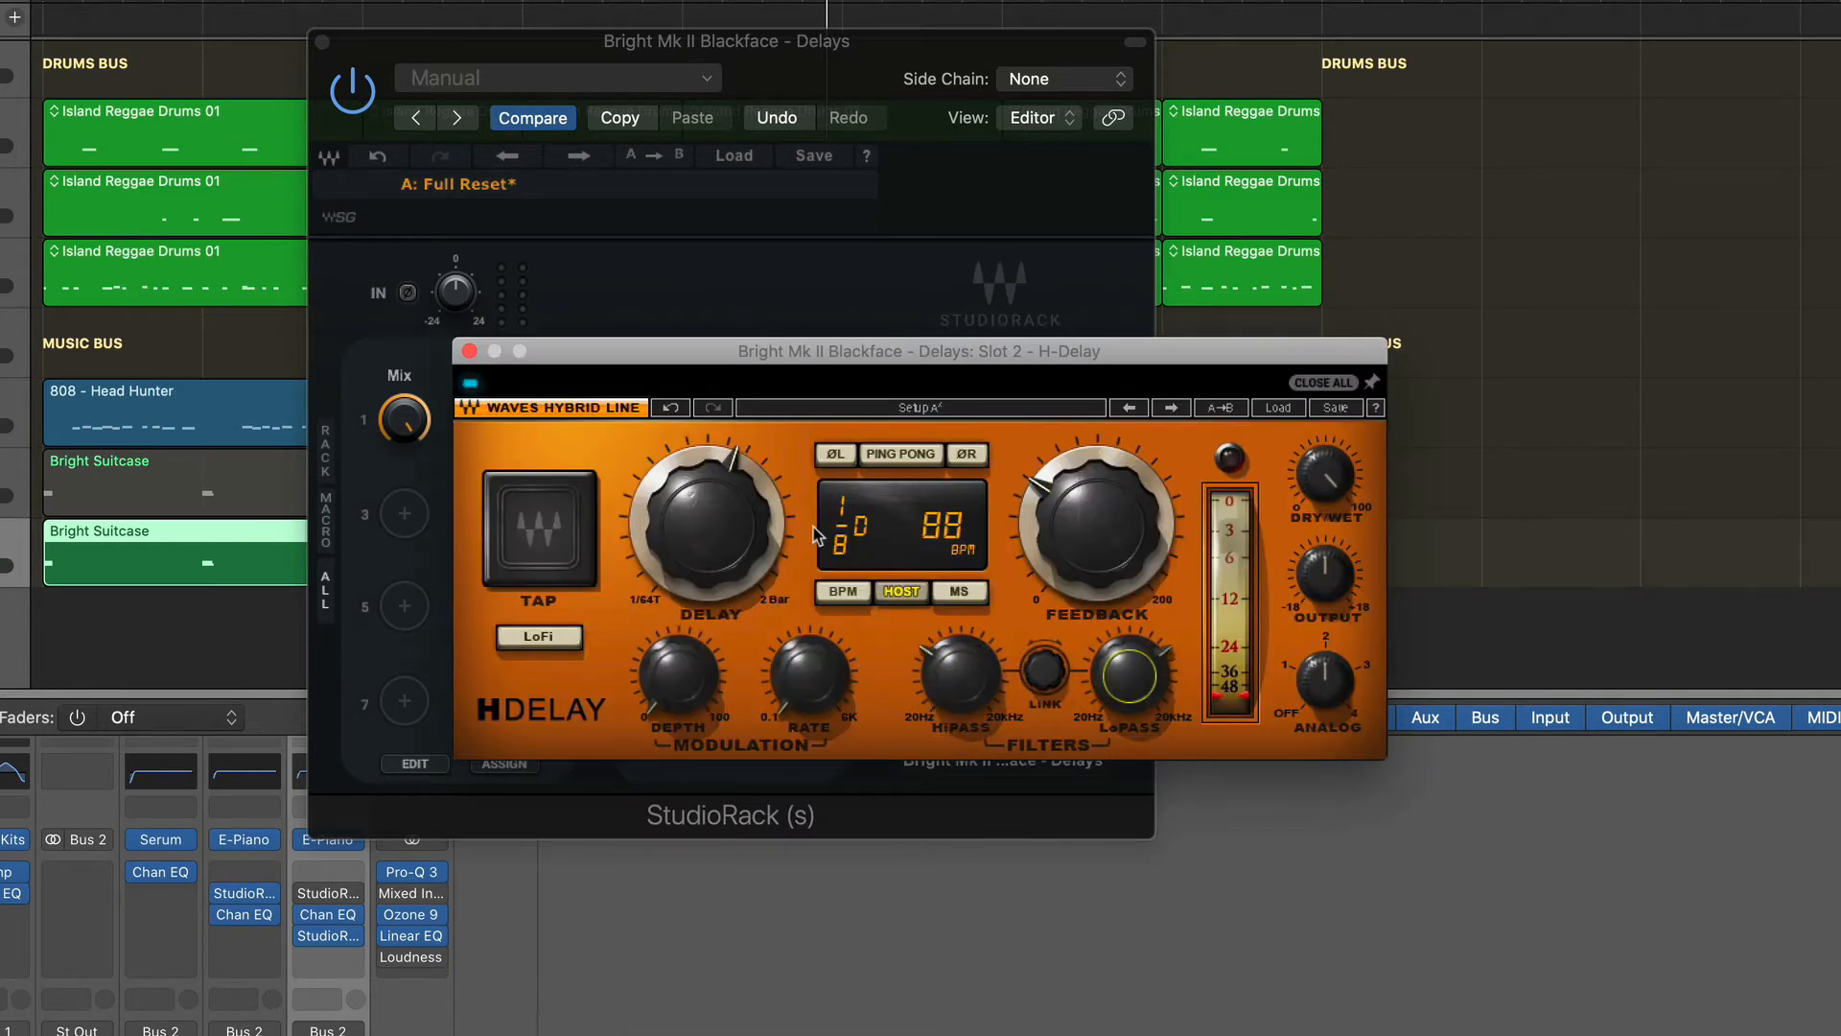
drag(695, 542, 695, 494)
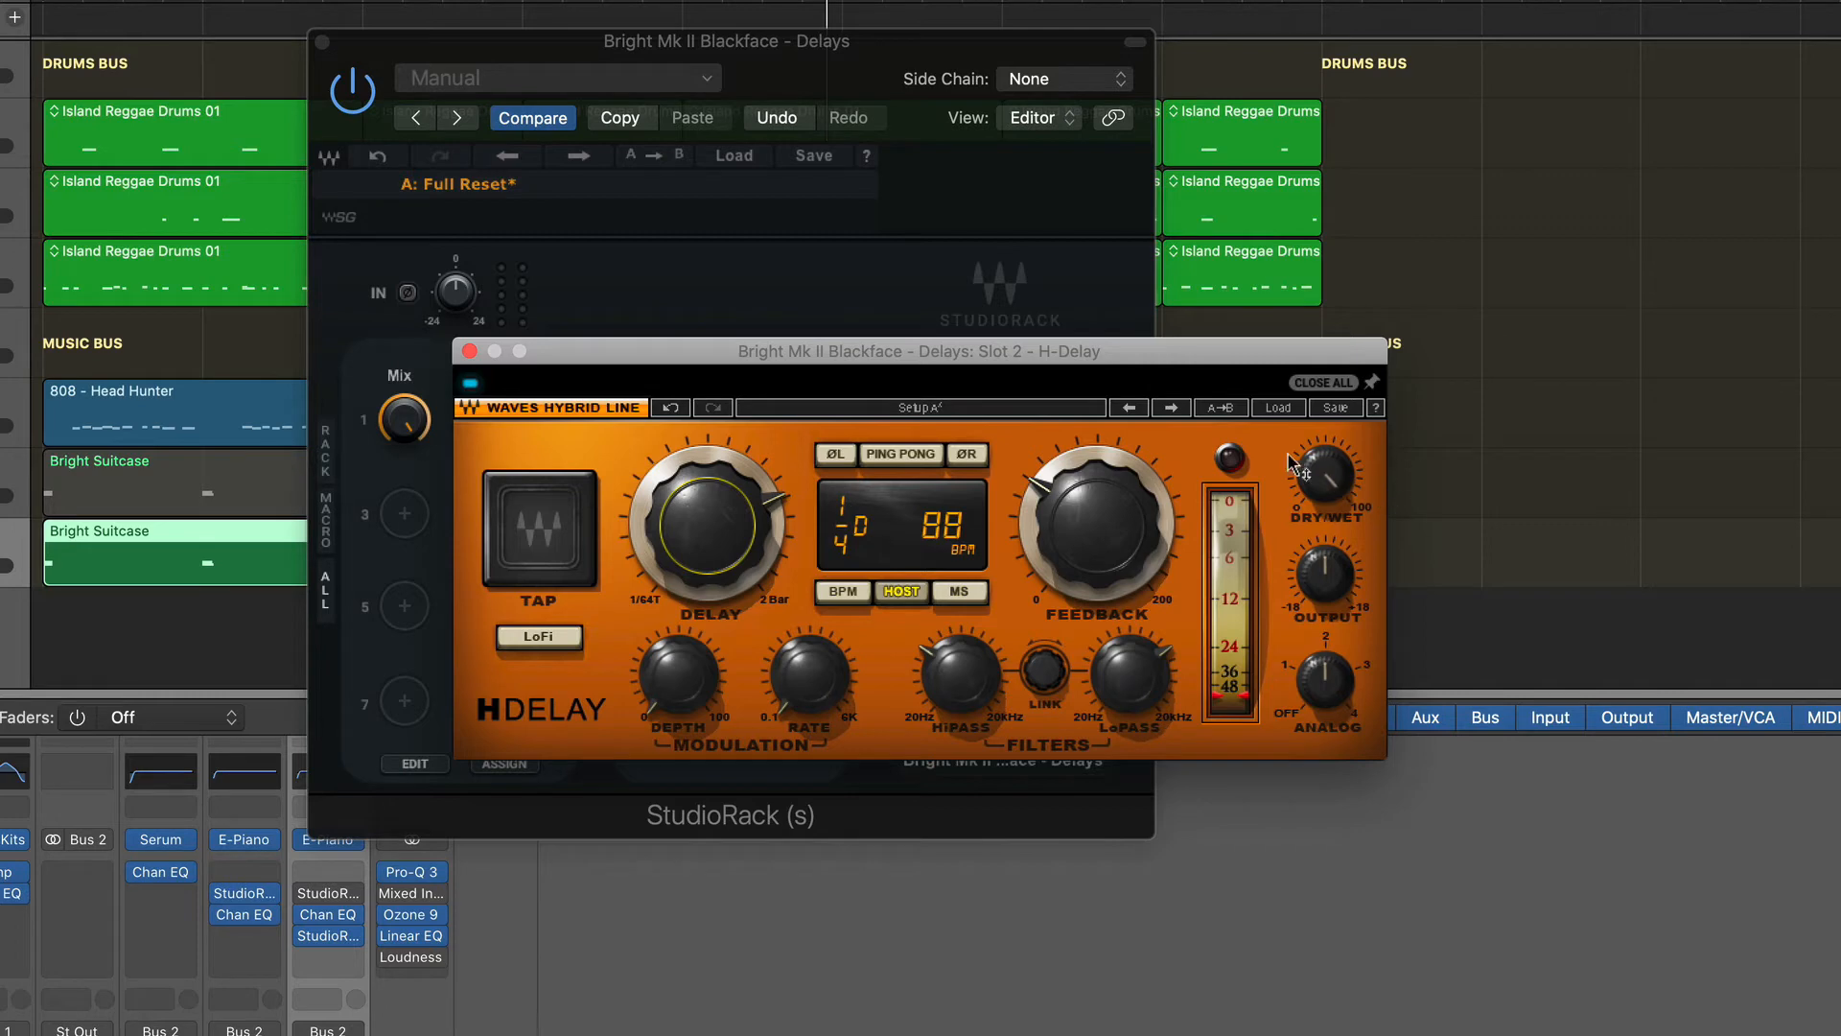
click(469, 351)
Step: Assign the slot 2 H-Delay's Mix to macro 3 and its Feedback to macro 4
click(405, 515)
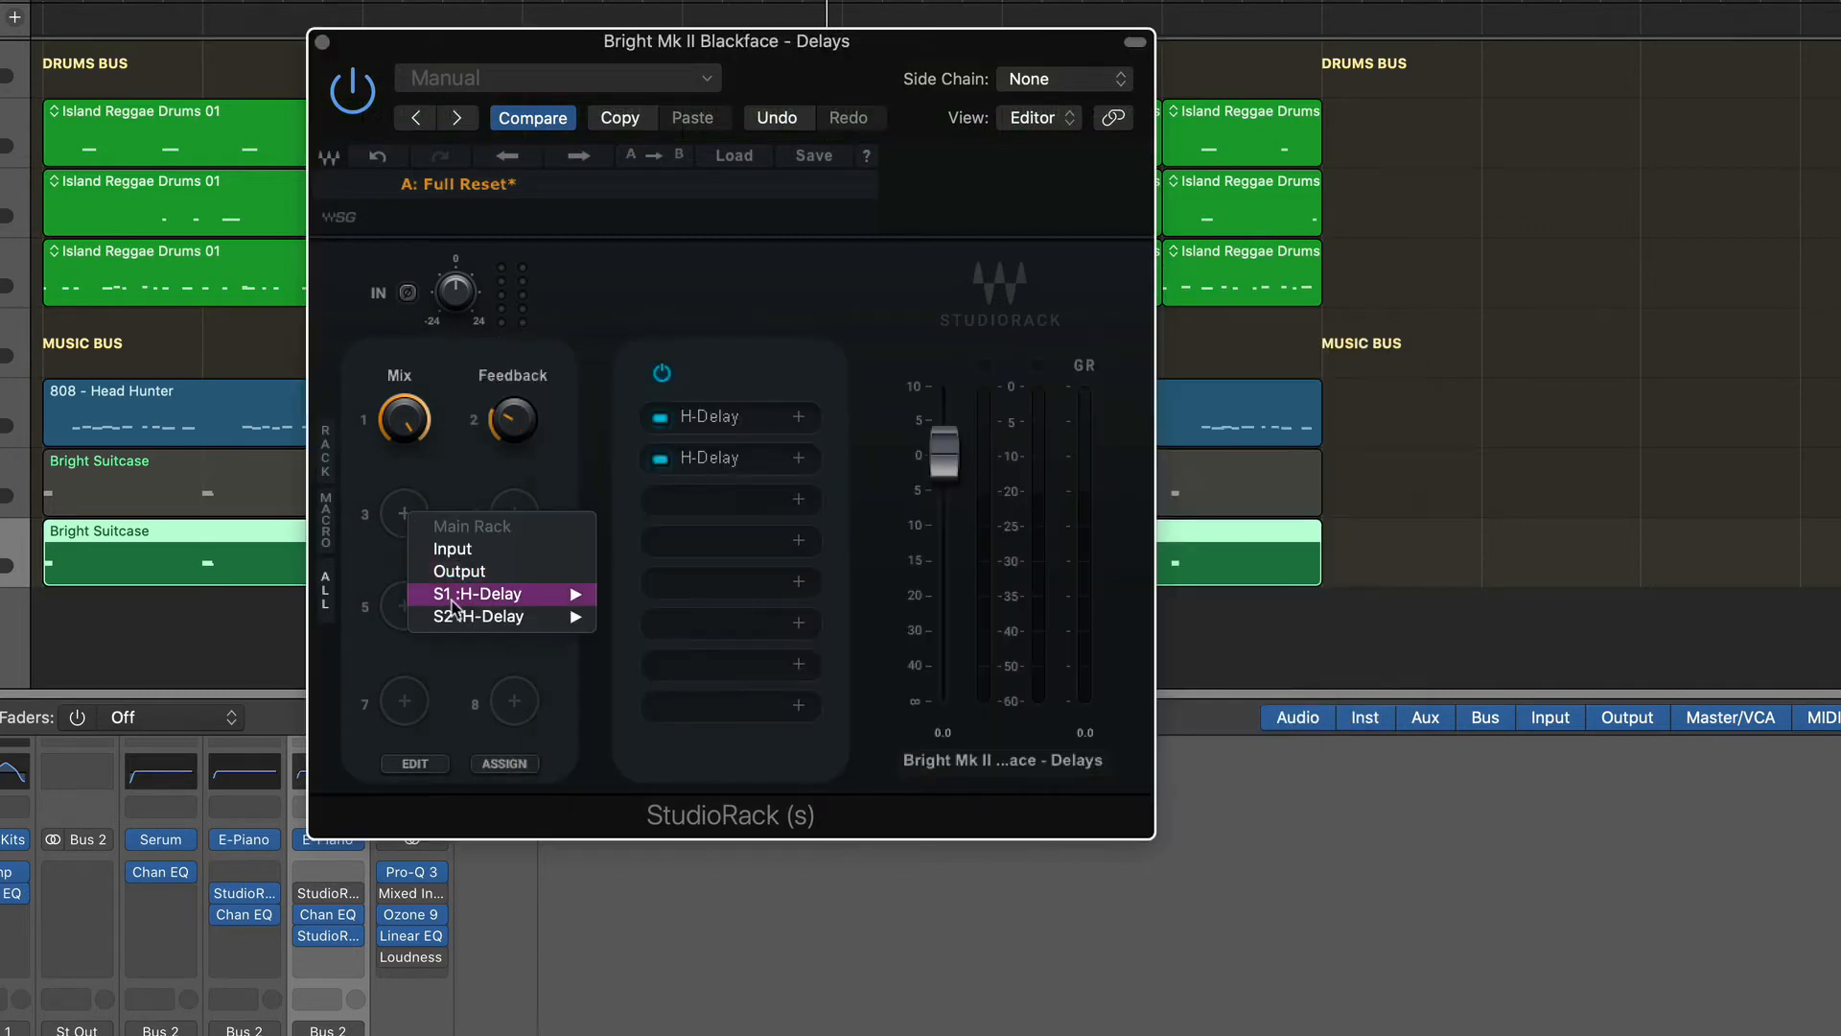
mouse_move(453, 621)
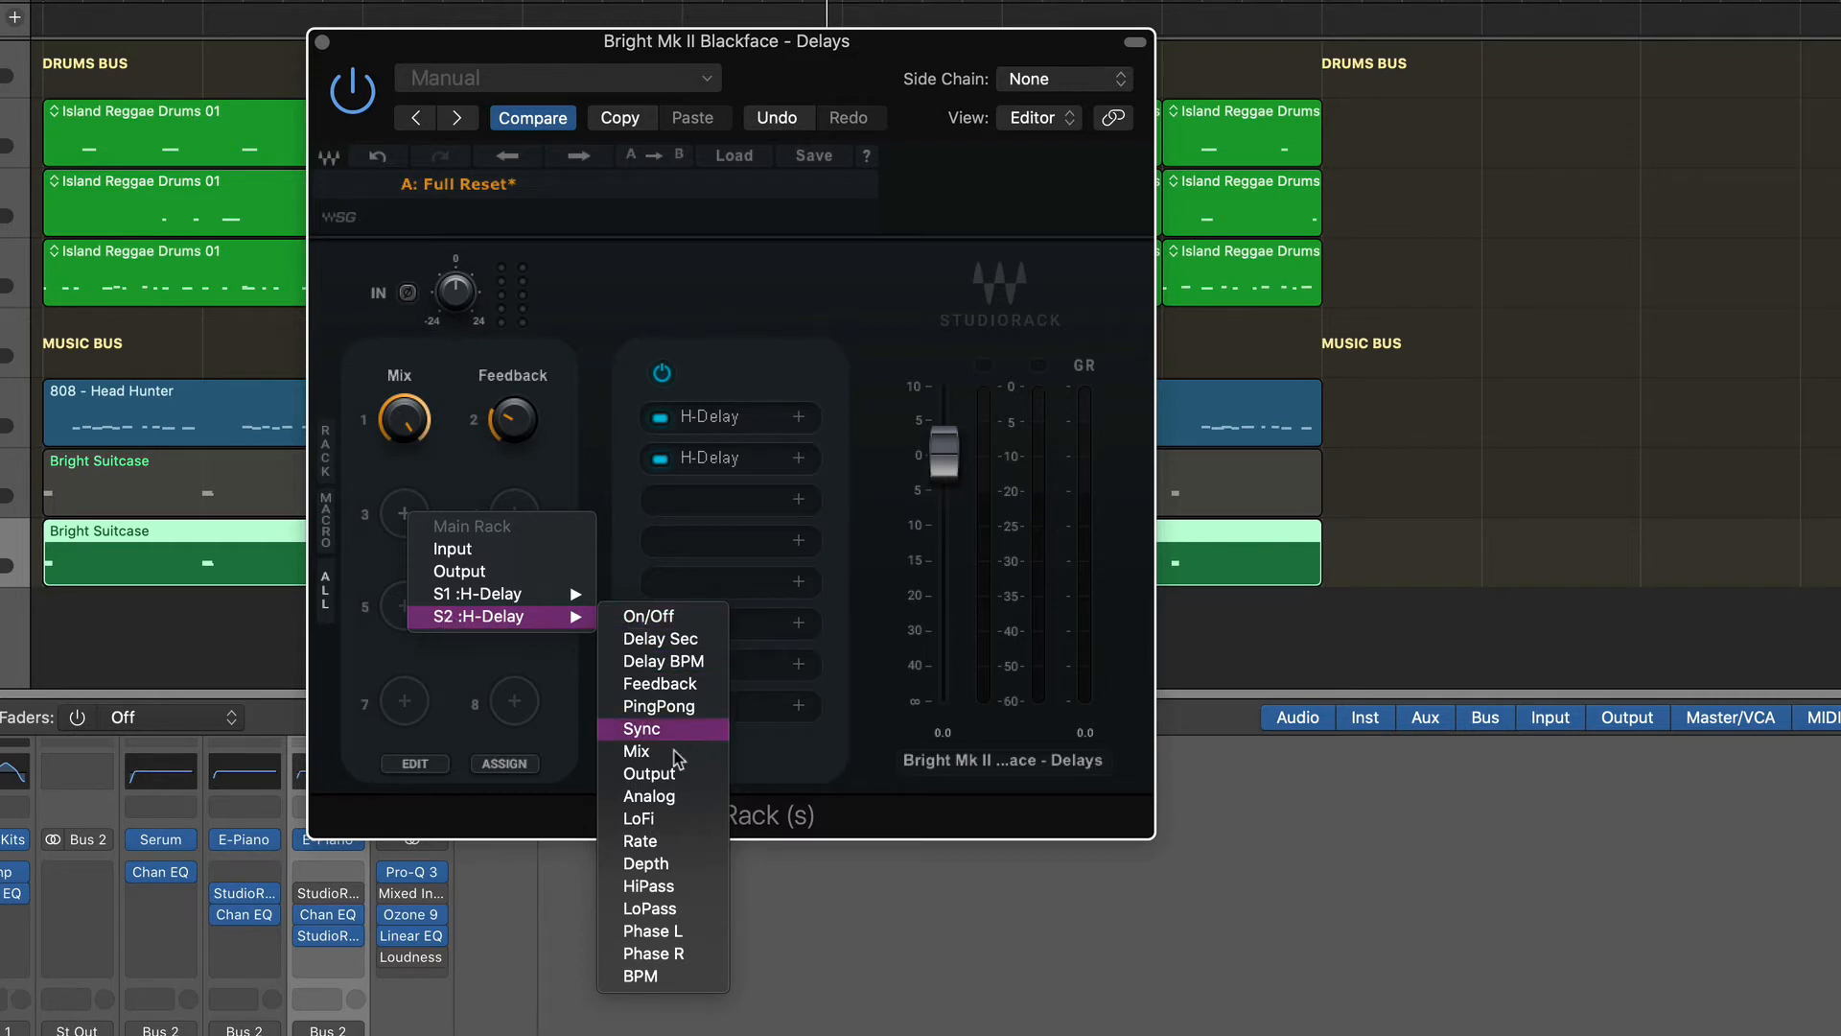
click(635, 750)
click(516, 514)
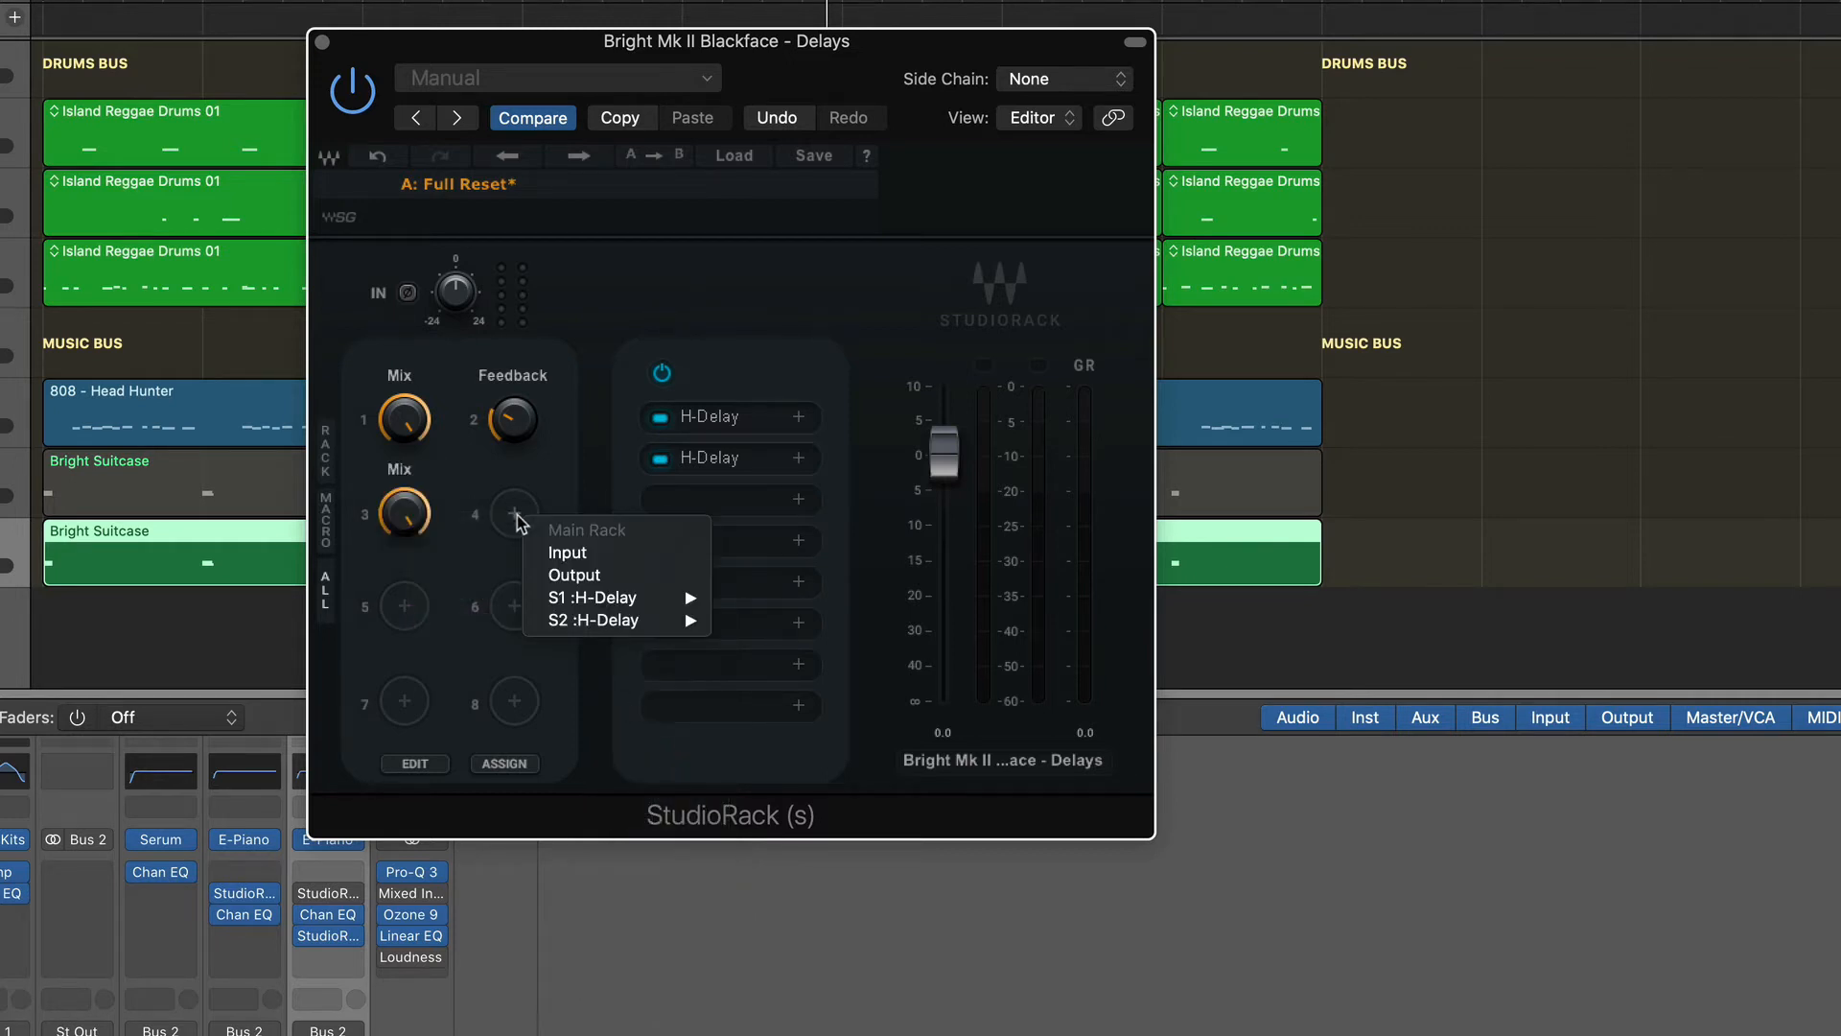
mouse_move(656, 624)
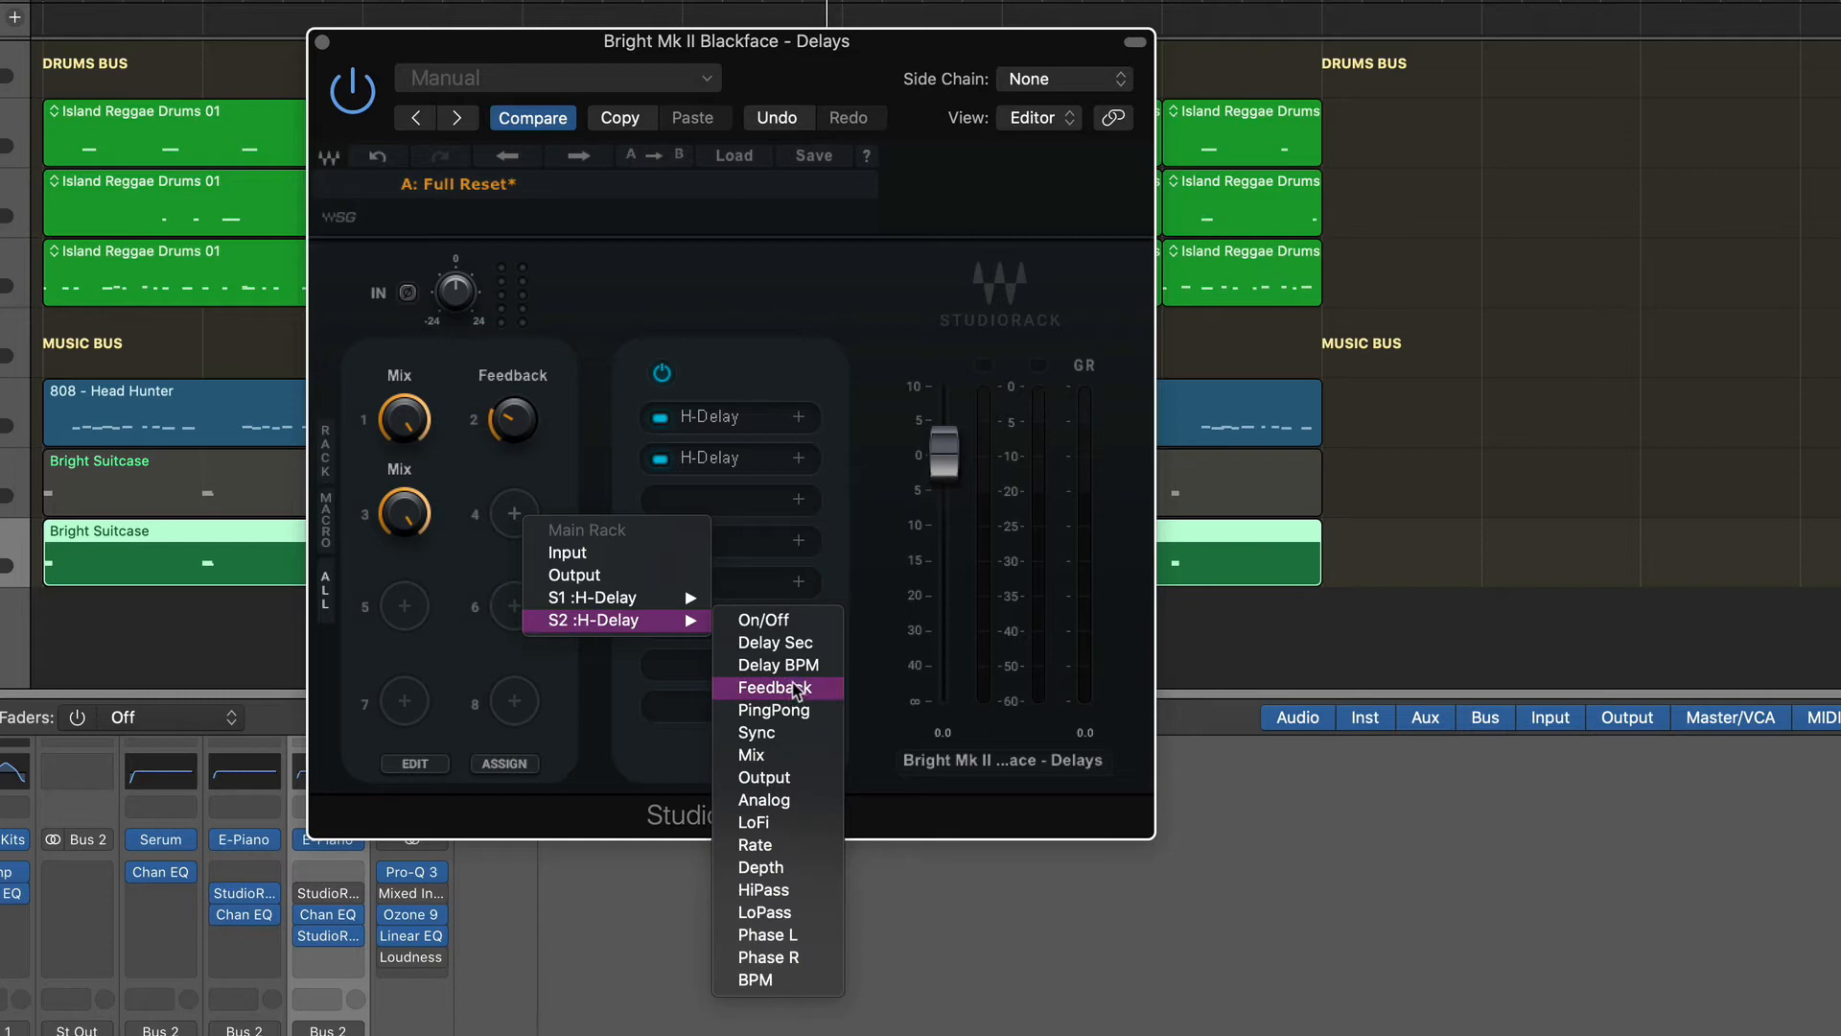
click(775, 688)
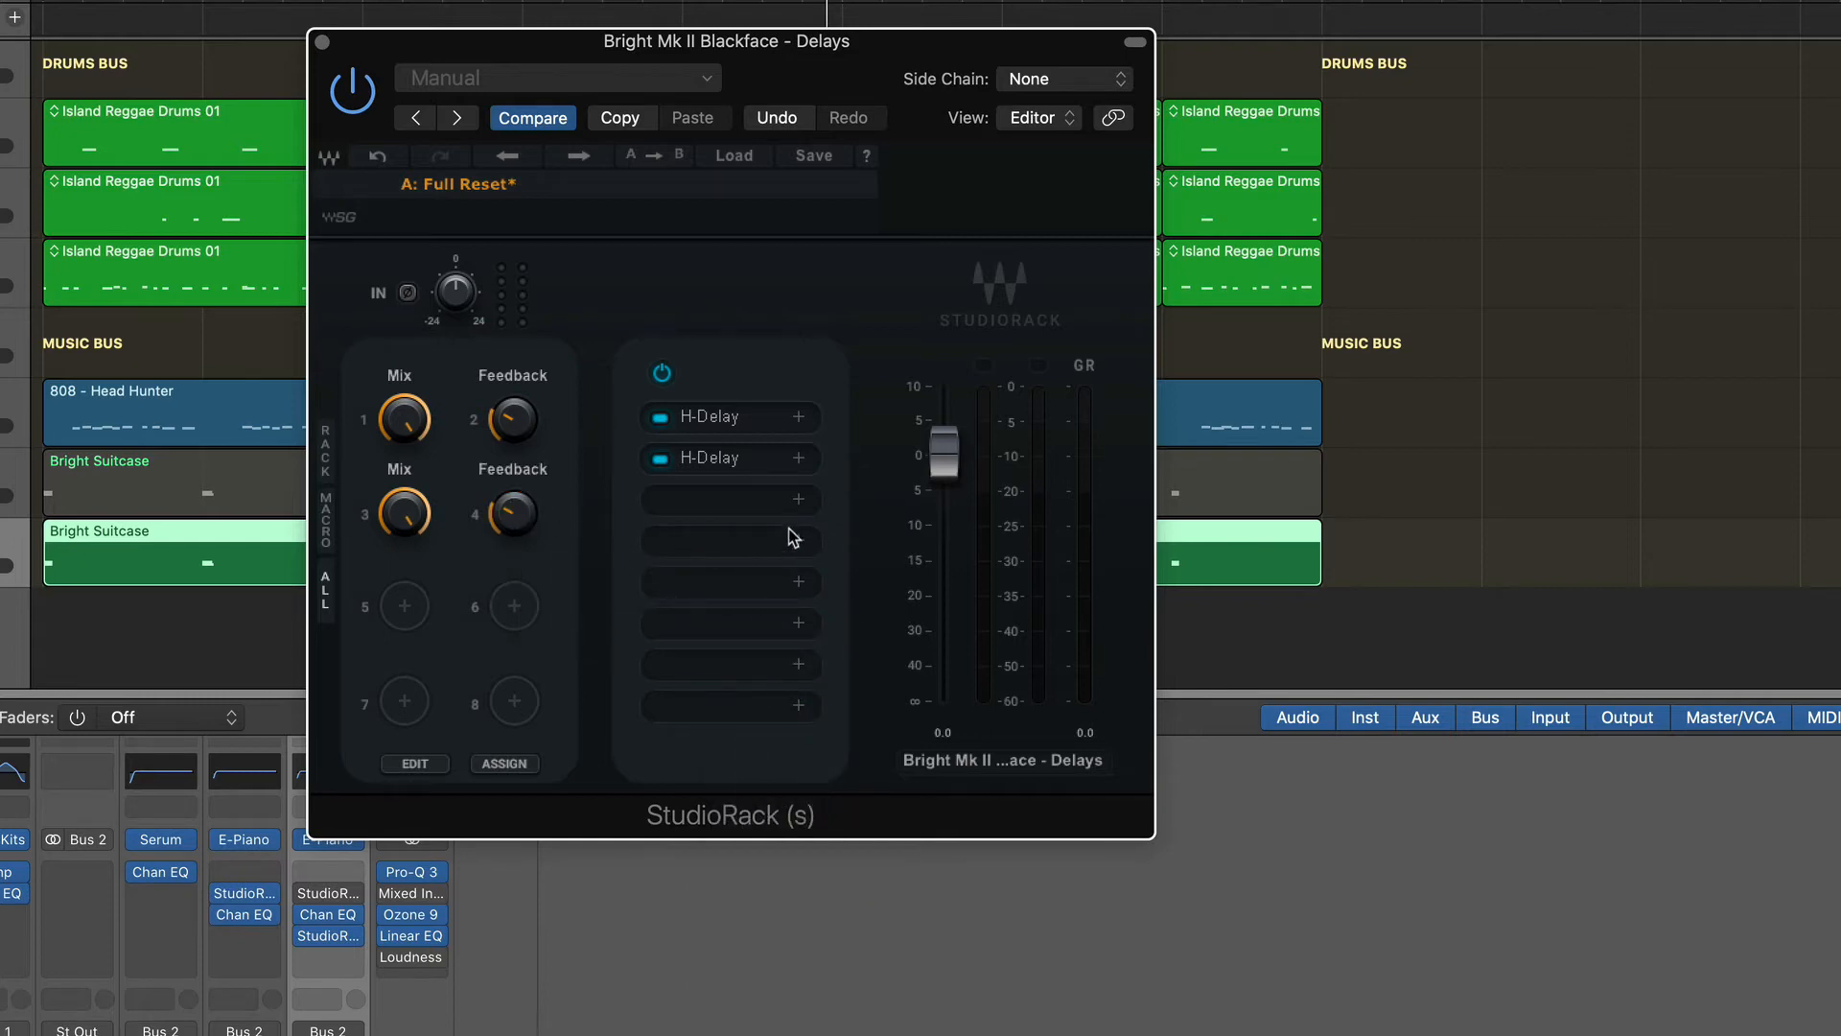
Step: Add H-Delays to slots 3 and 4 and assign their Mix and Feedback controls to macros 5 through 8
click(797, 500)
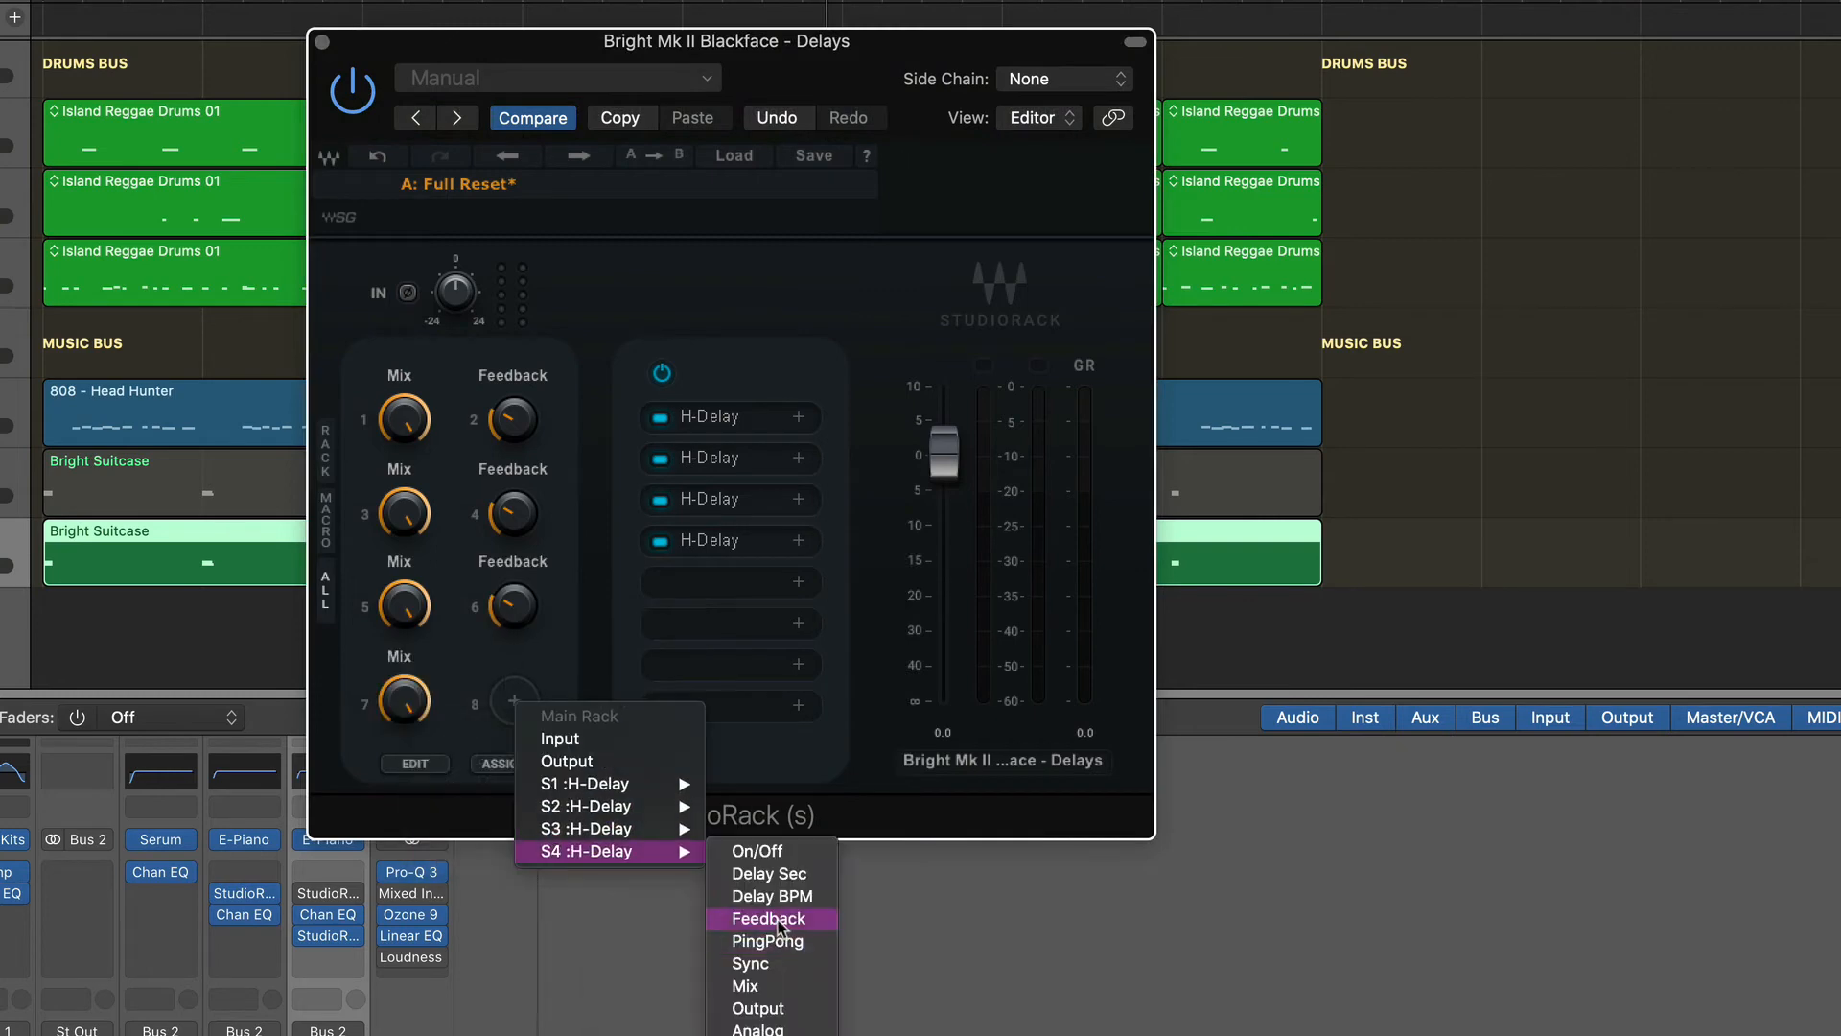
click(772, 895)
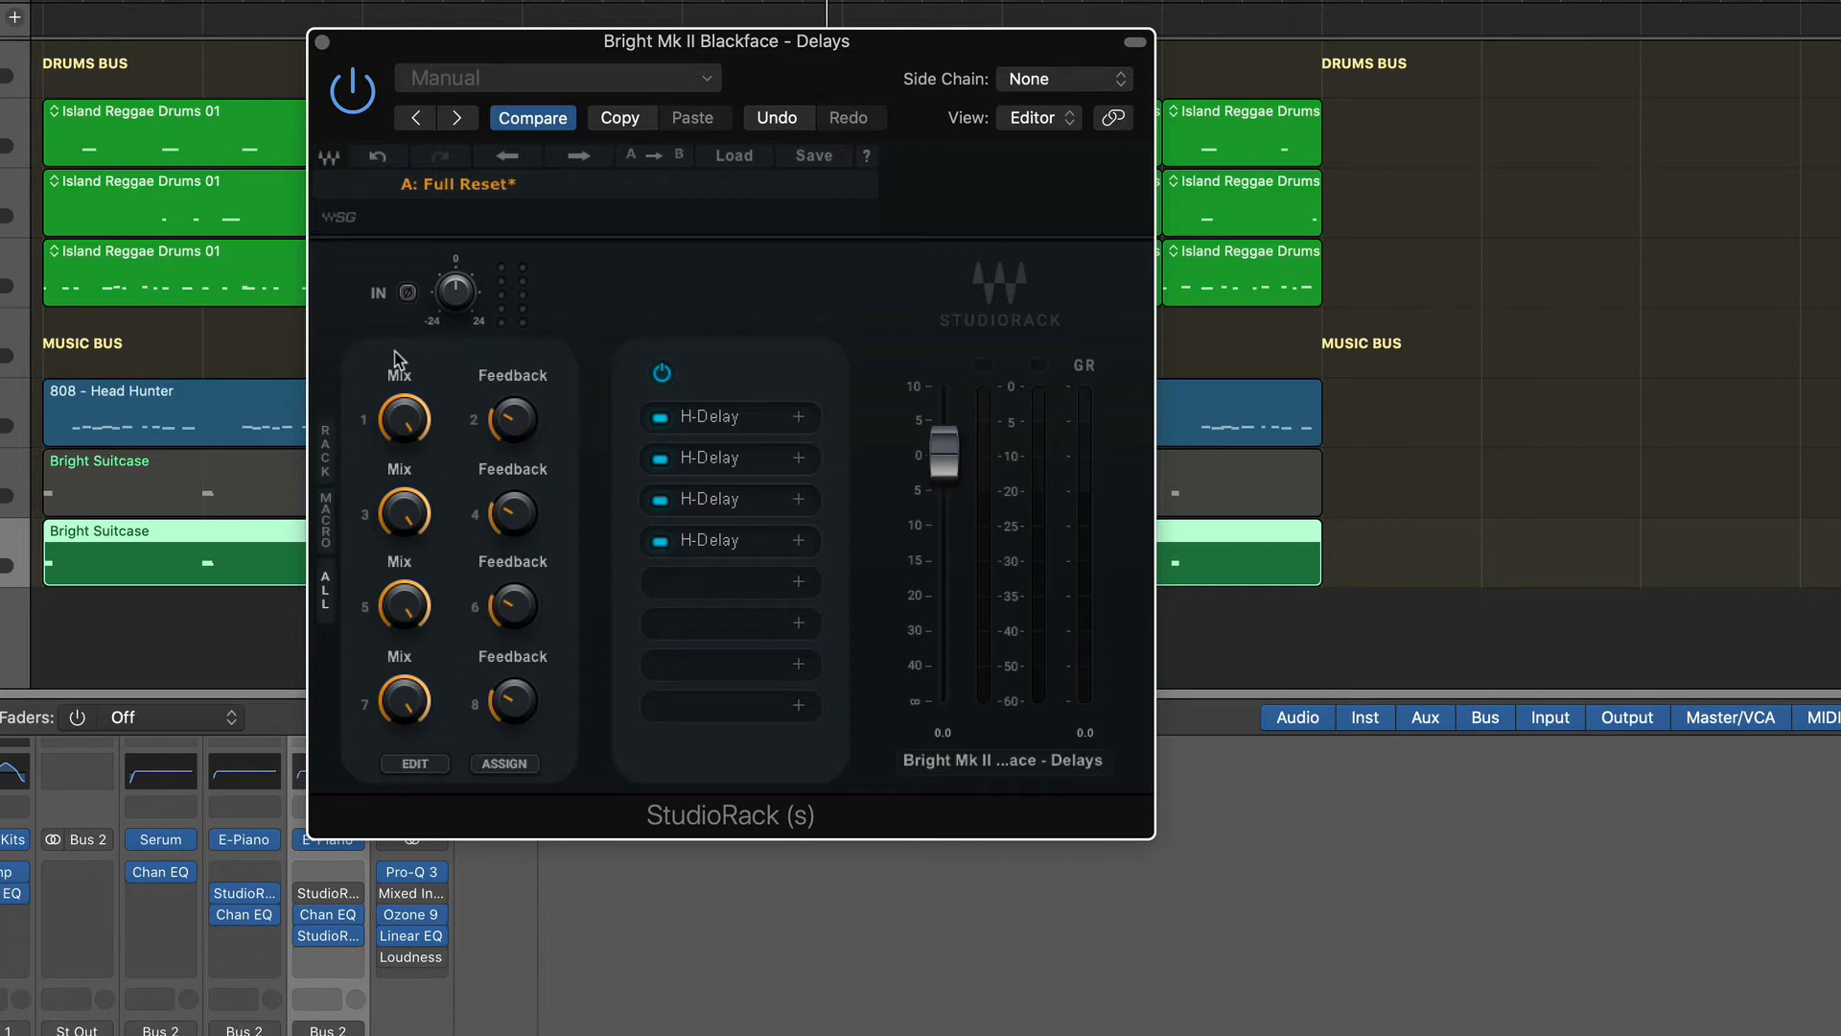
Step: Rename the four Mix macros as 1/8 D Mix, 1/4 D Mix, 1/8 Mix and 1/4 Mix
drag(744, 55, 565, 35)
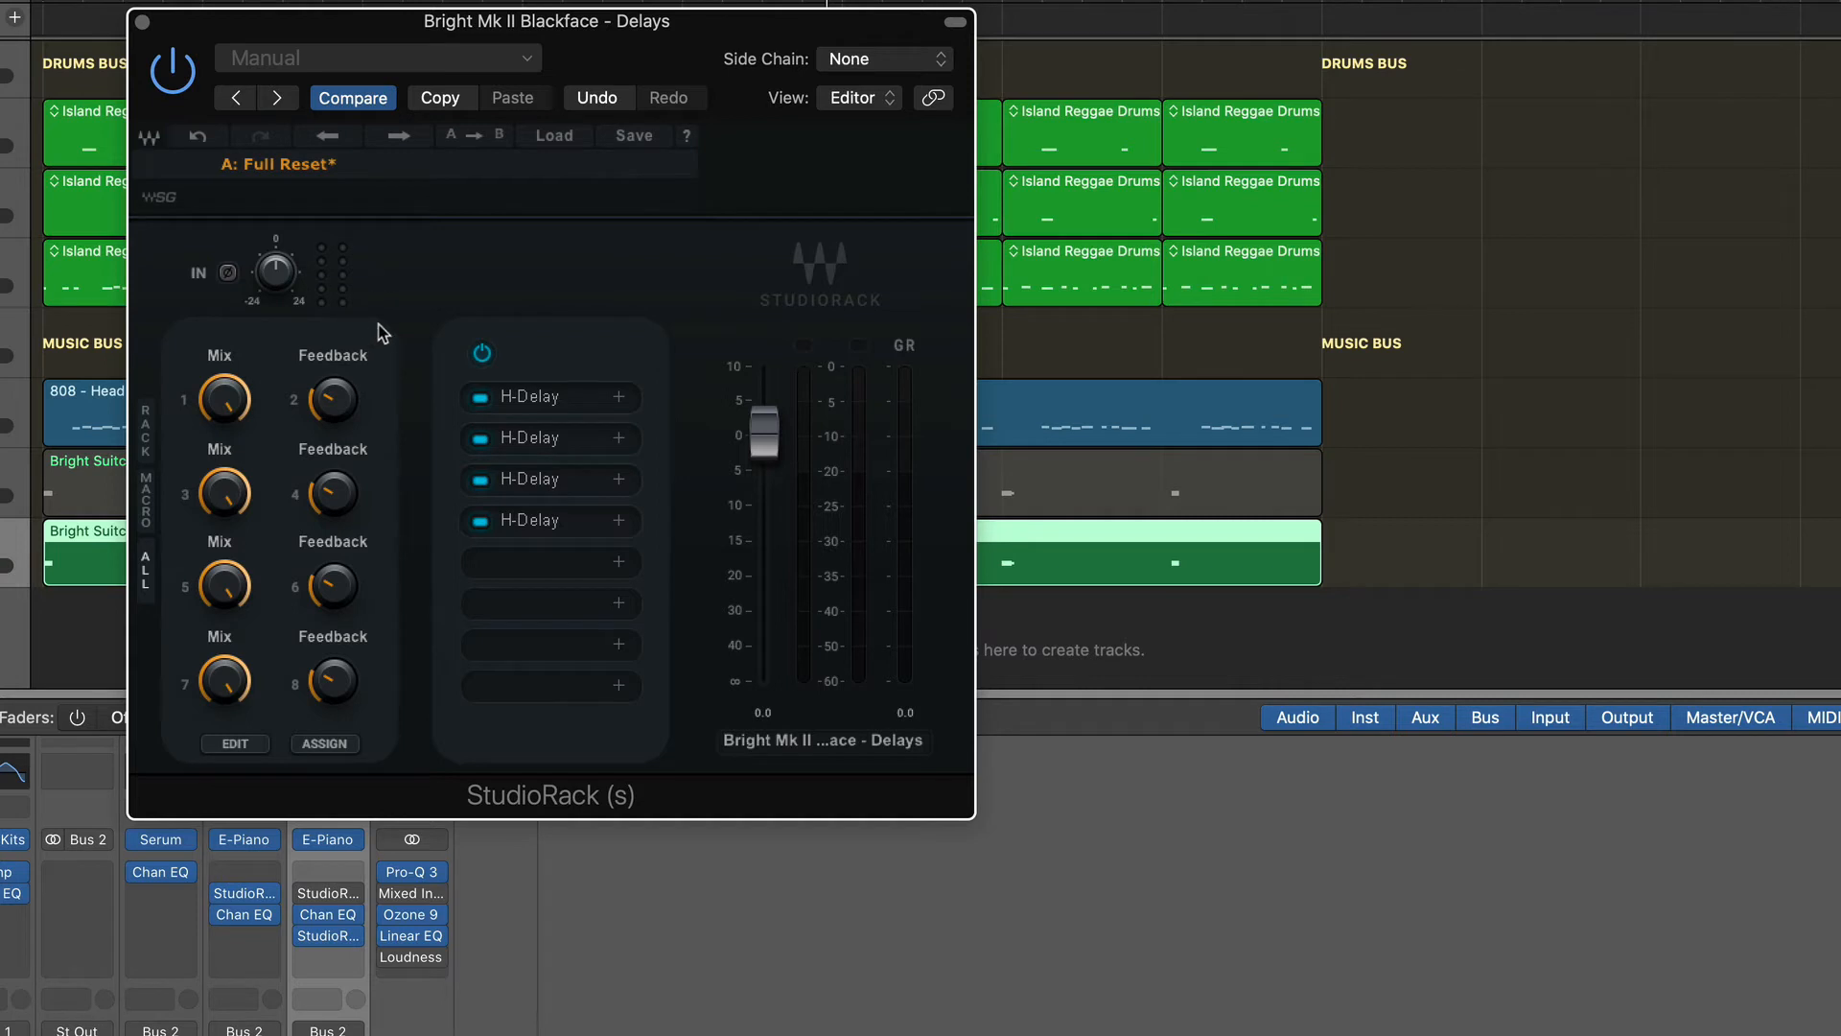
double_click(222, 357)
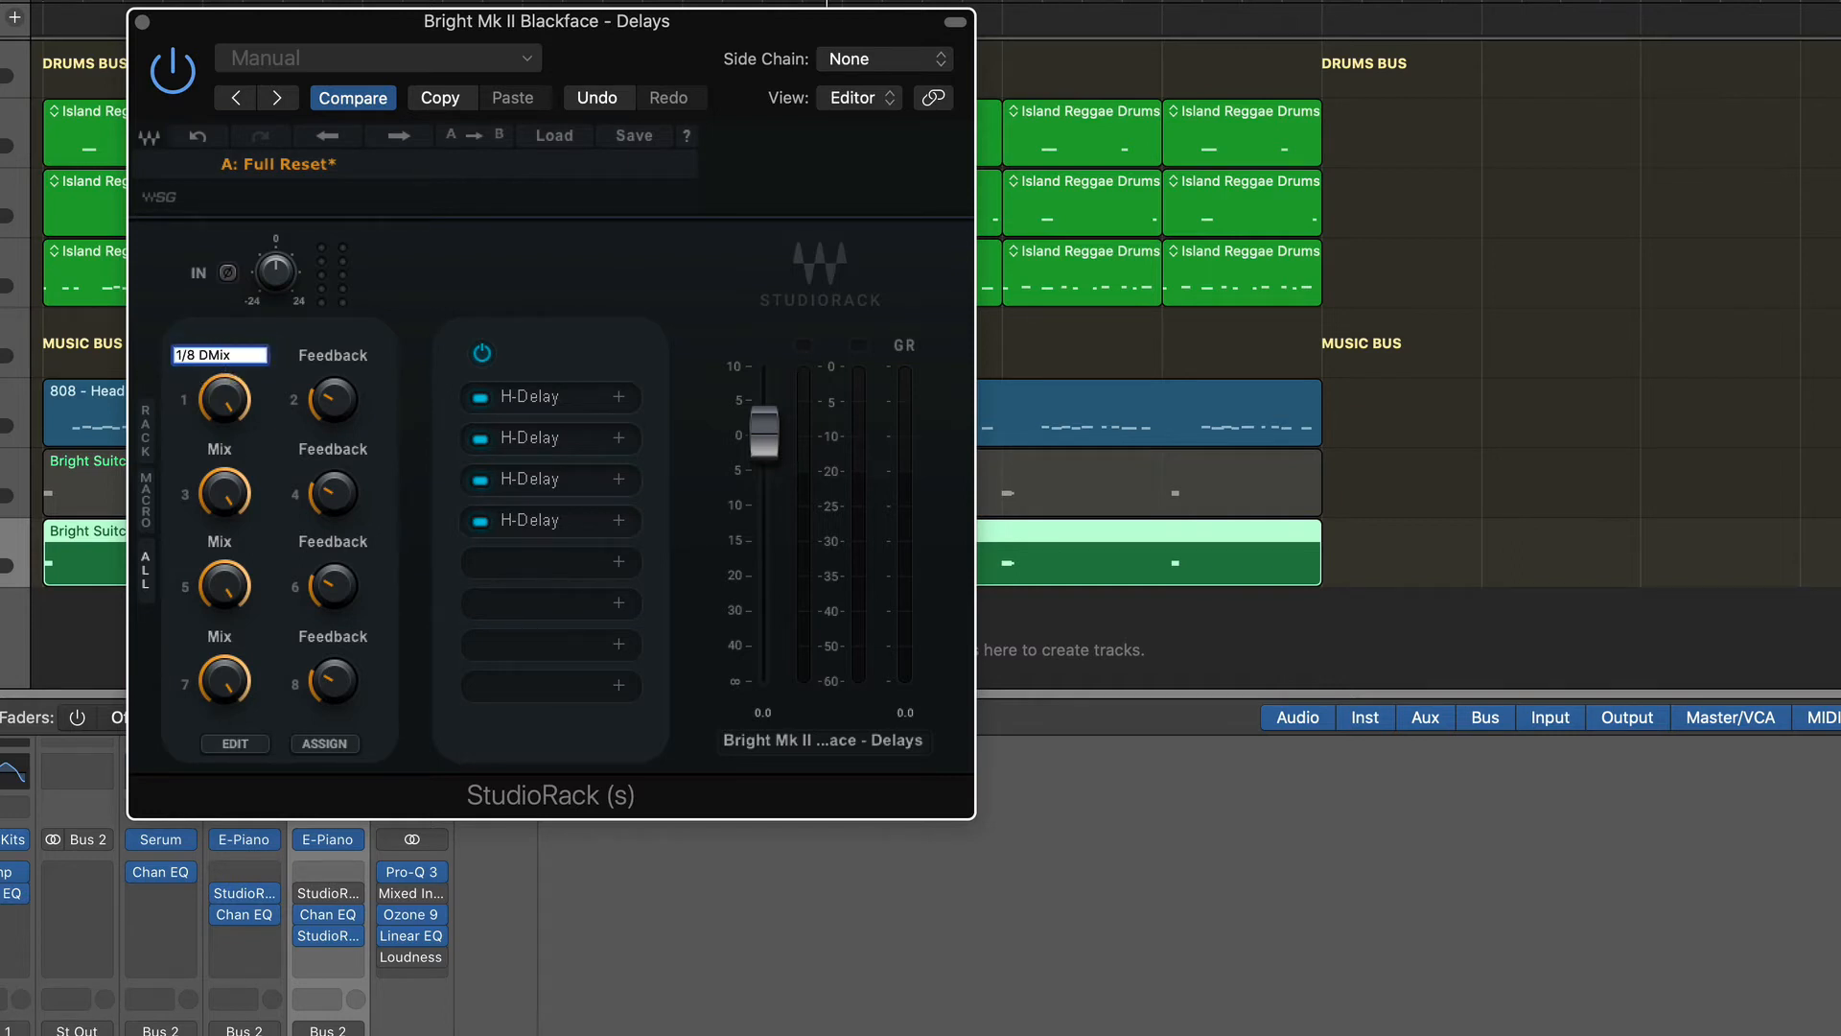
key(Return)
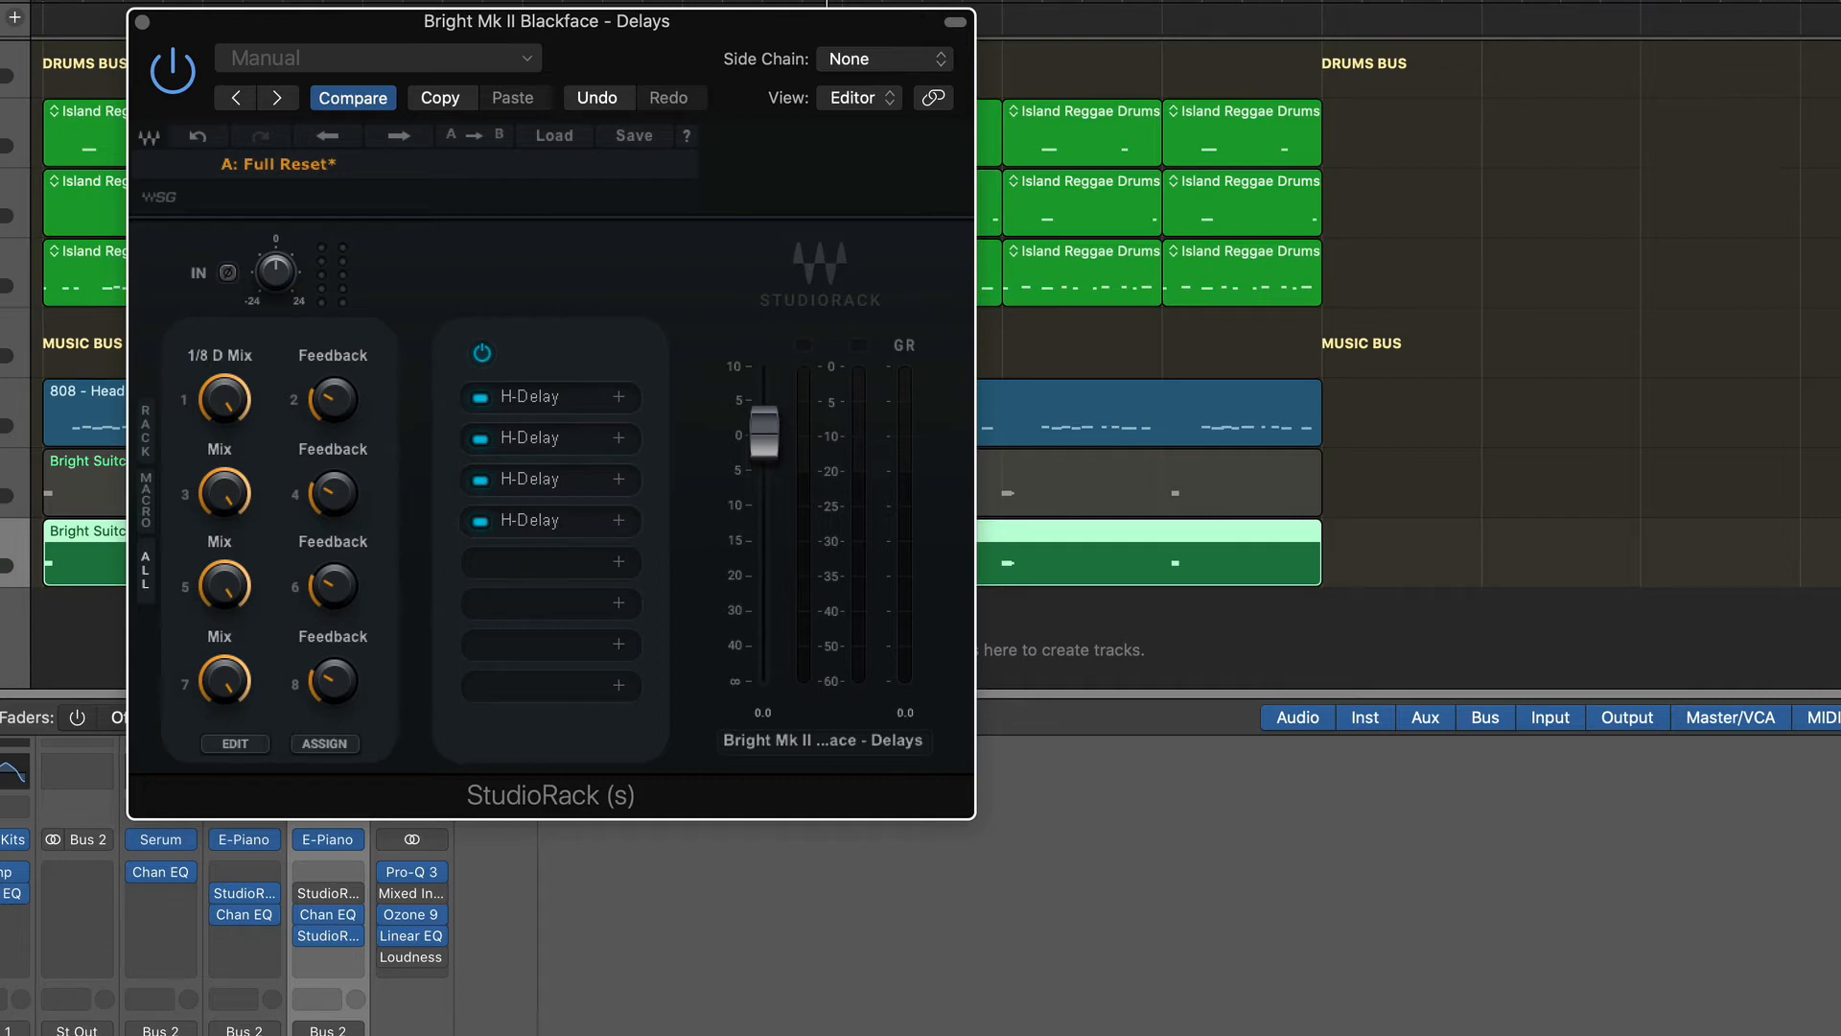
double_click(220, 450)
click(222, 448)
Step: Open the first H-Delay beside the rack and turn down the 1/8 D Mix macro to reduce its dry/wet amount
click(545, 397)
drag(677, 175, 781, 169)
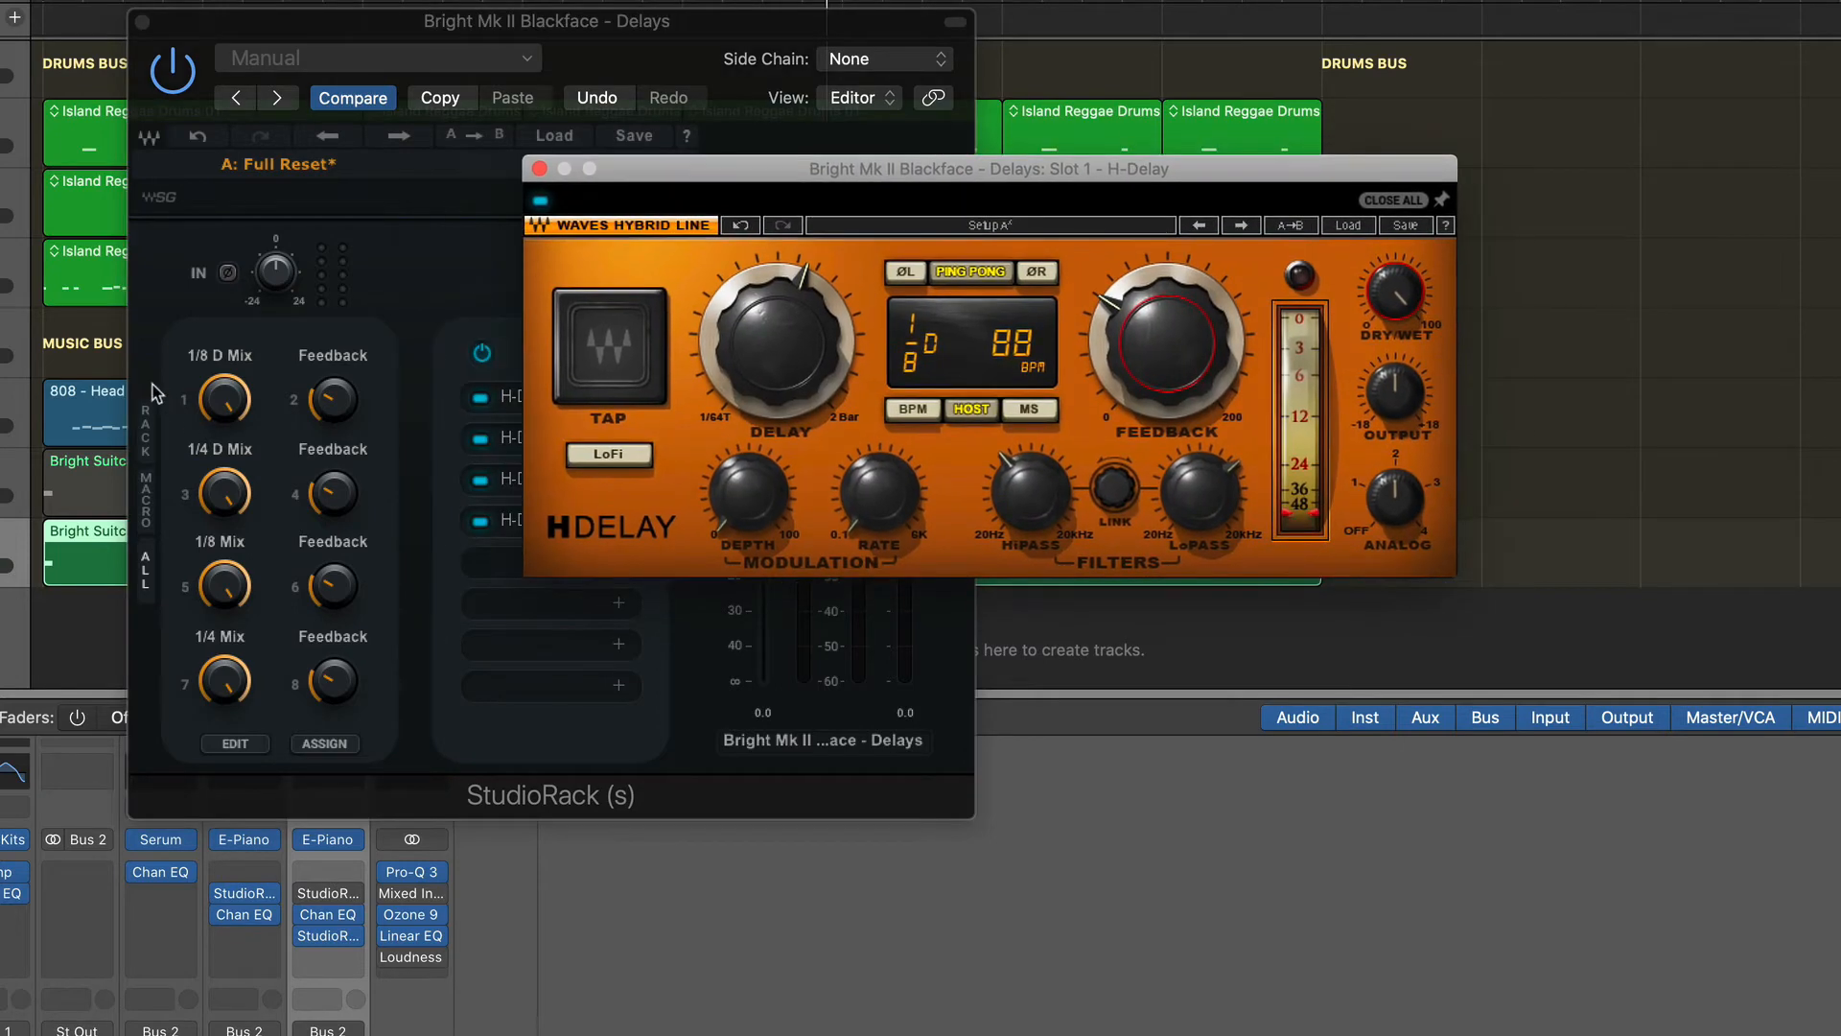
drag(231, 399, 230, 422)
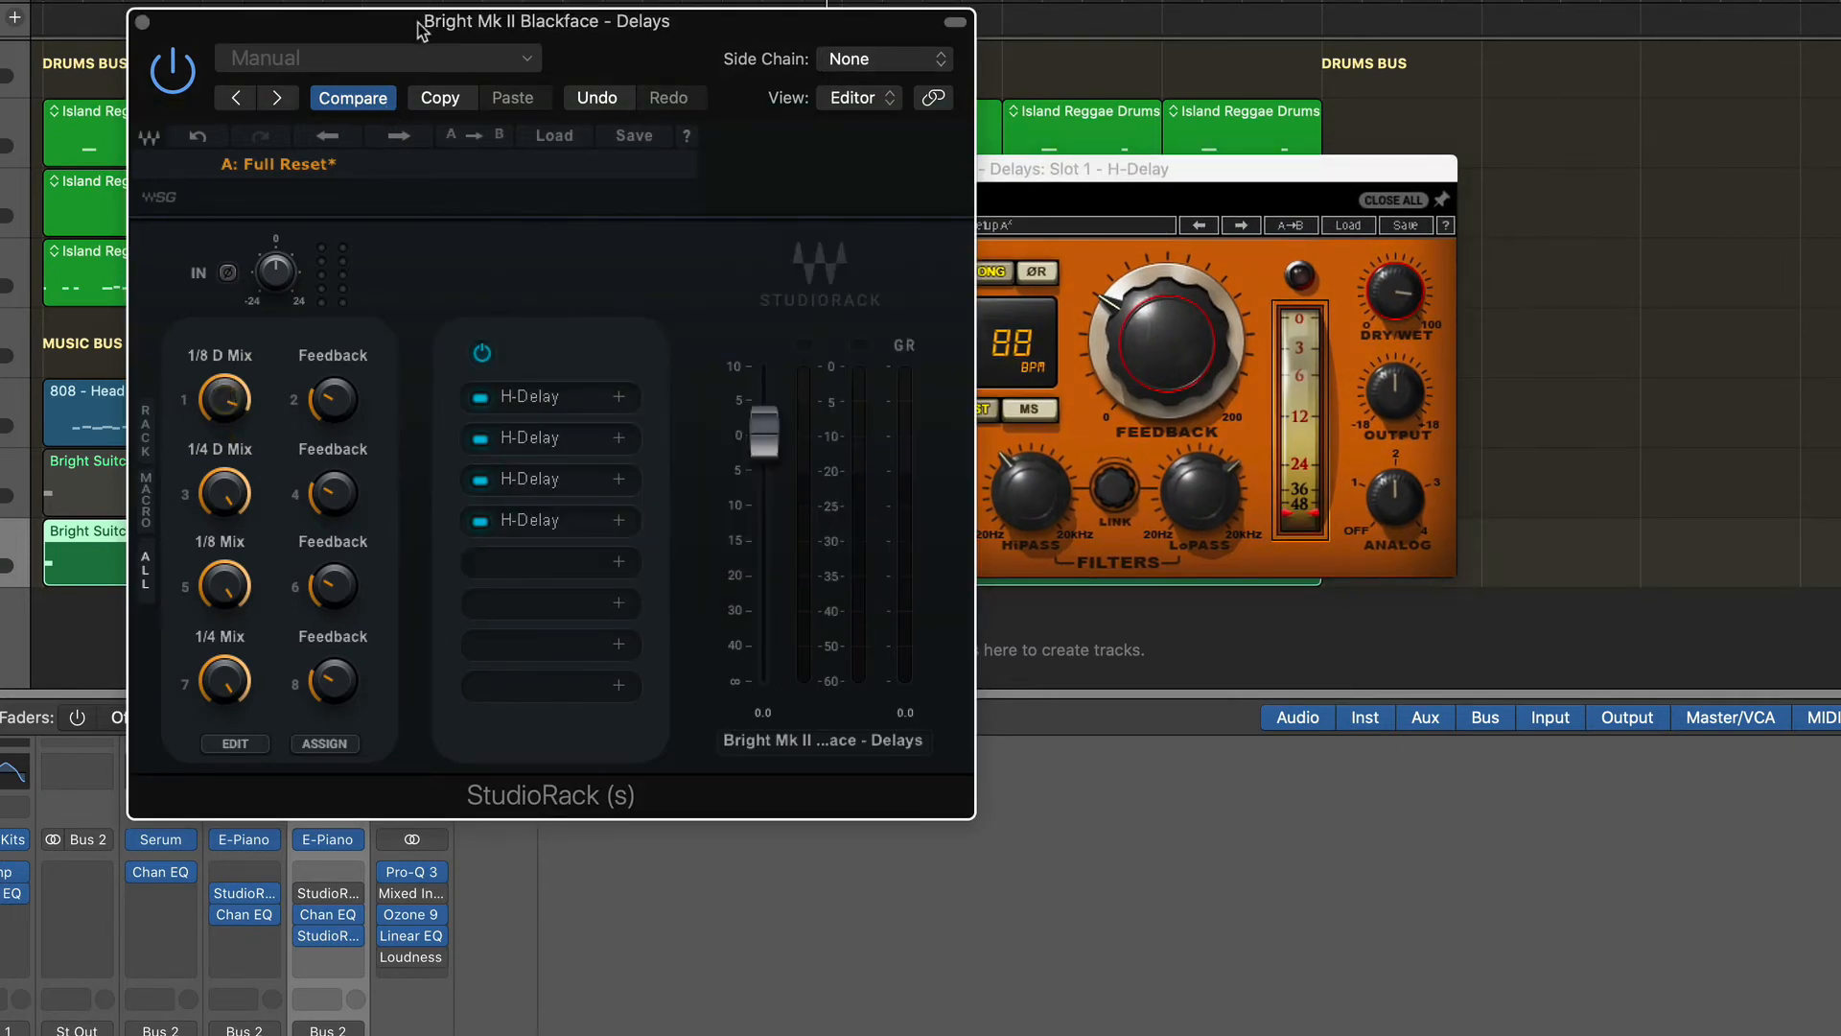
drag(418, 24, 233, 92)
drag(196, 504, 195, 564)
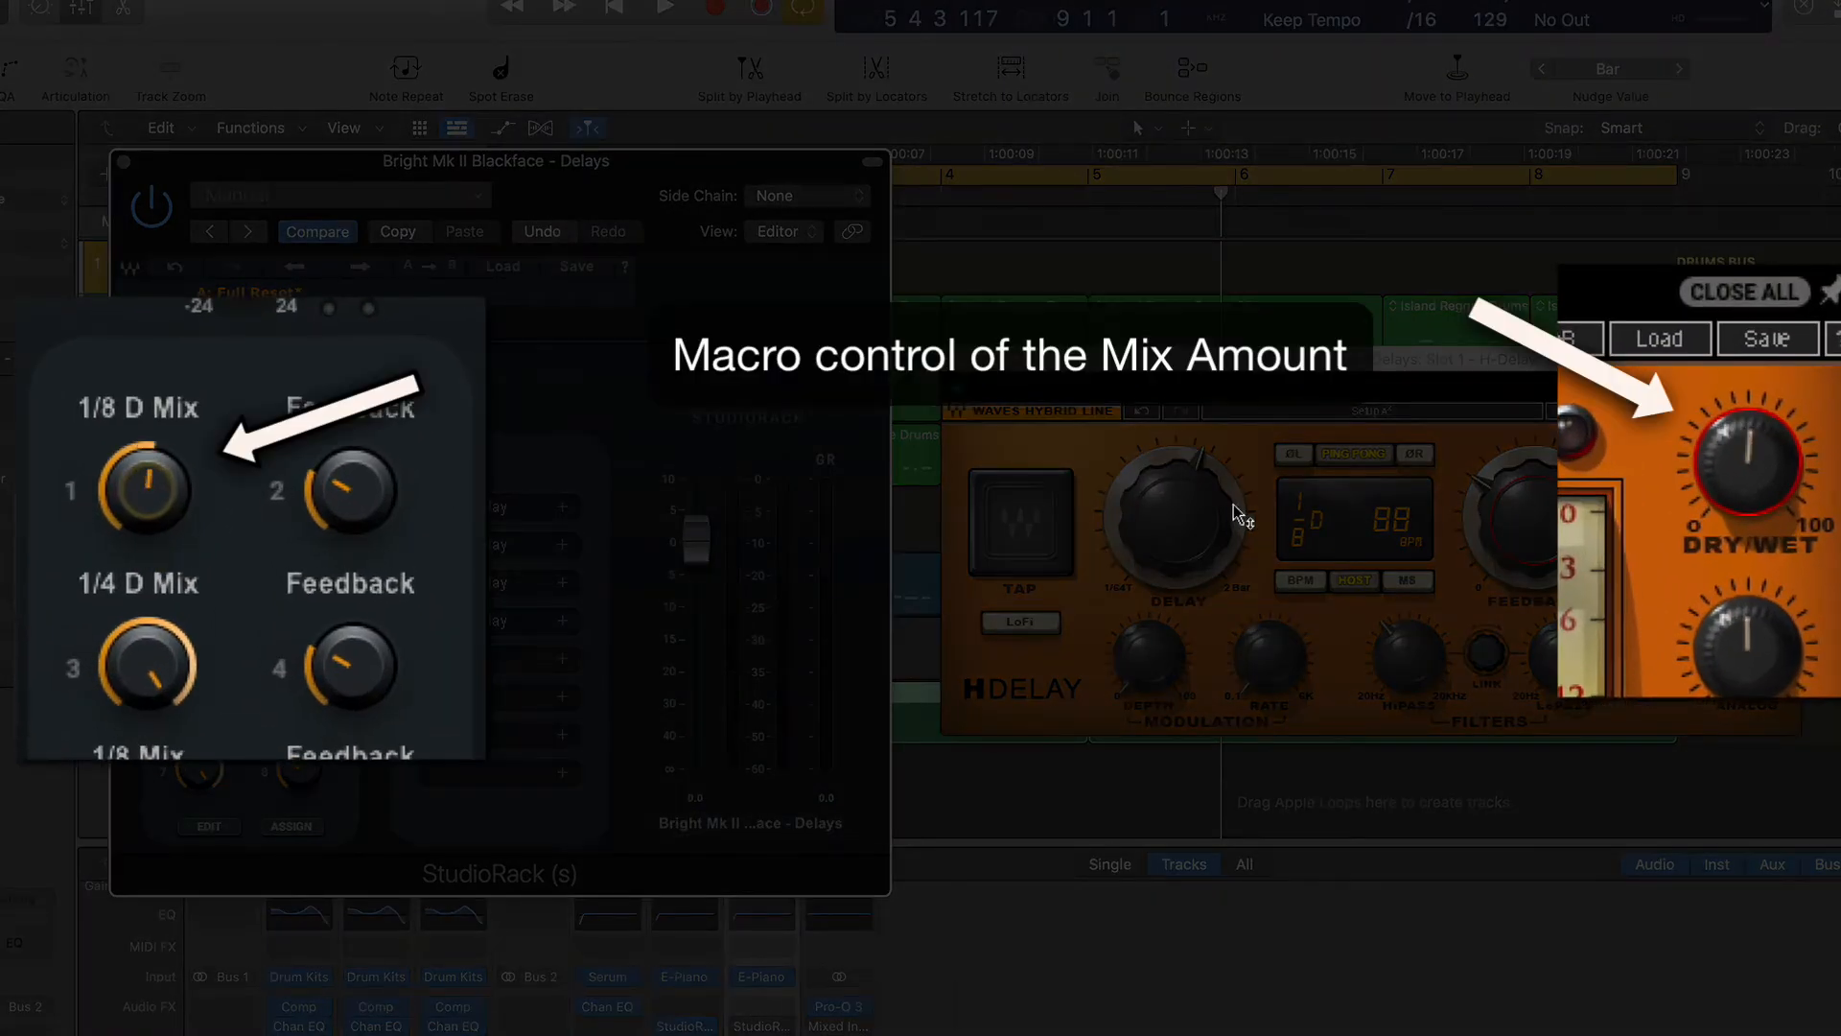
drag(144, 498, 300, 510)
drag(375, 163, 430, 132)
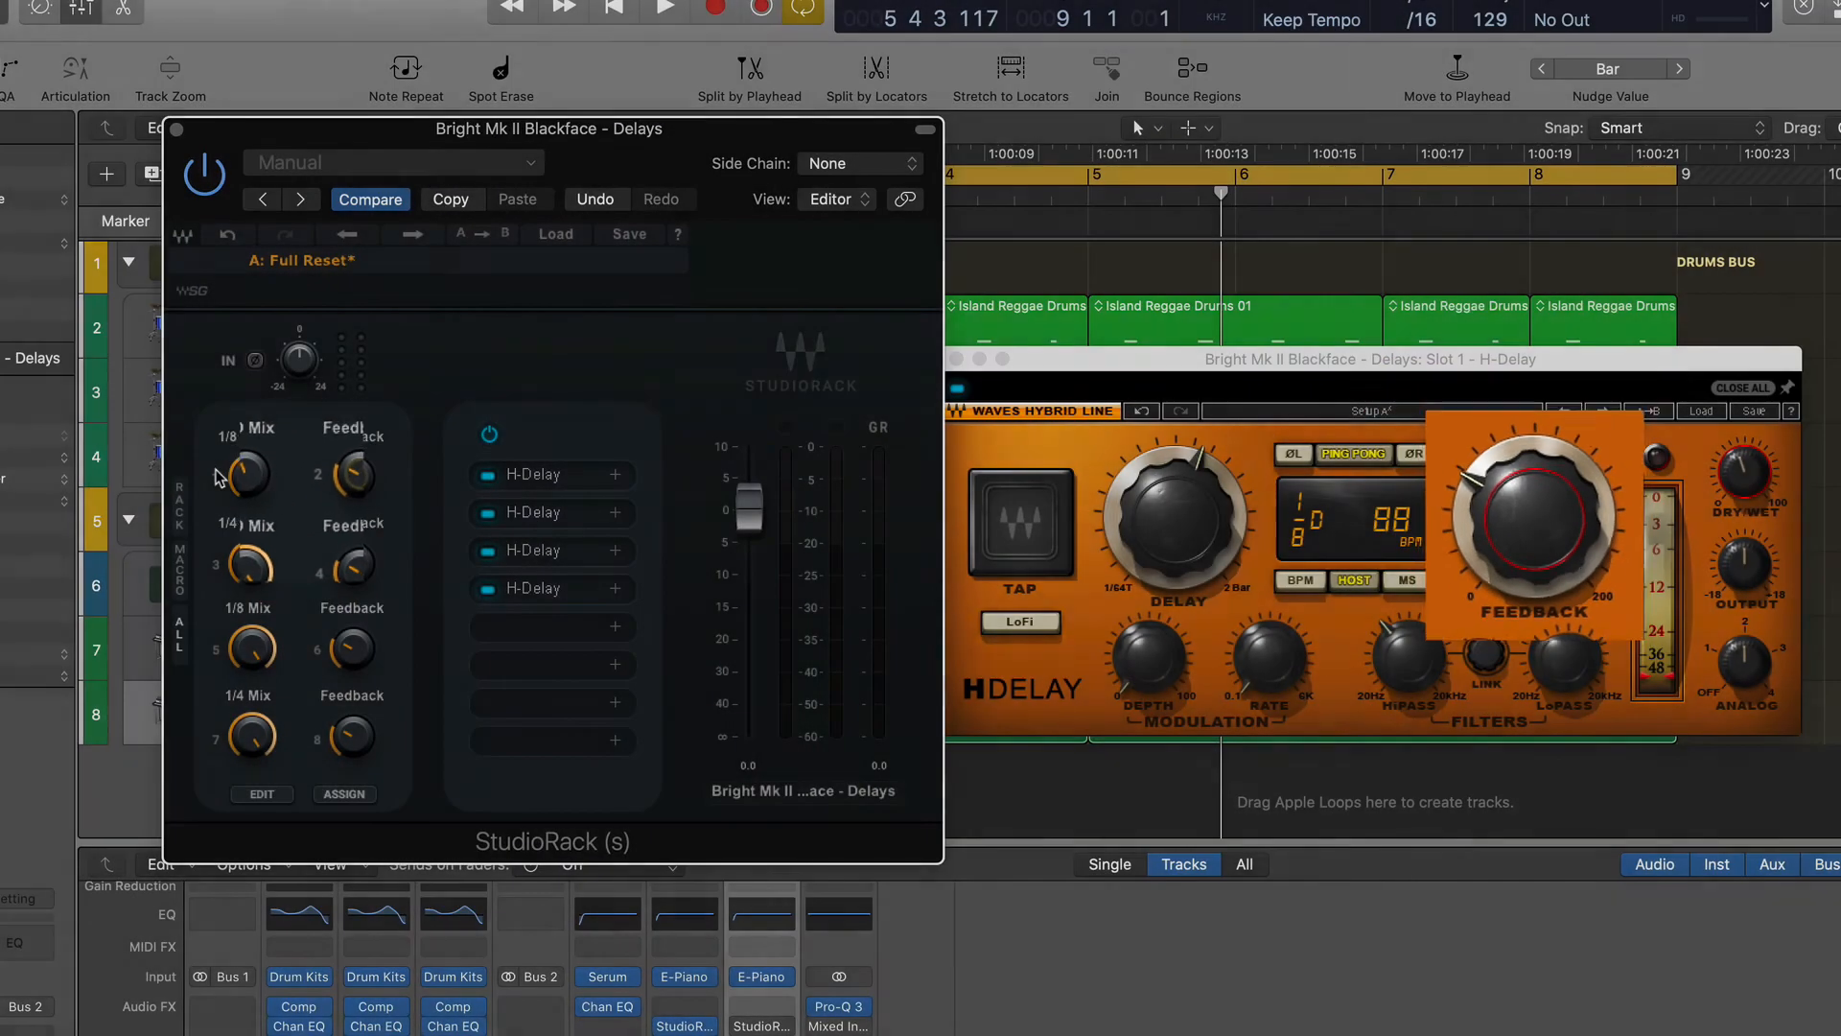
drag(279, 138, 627, 131)
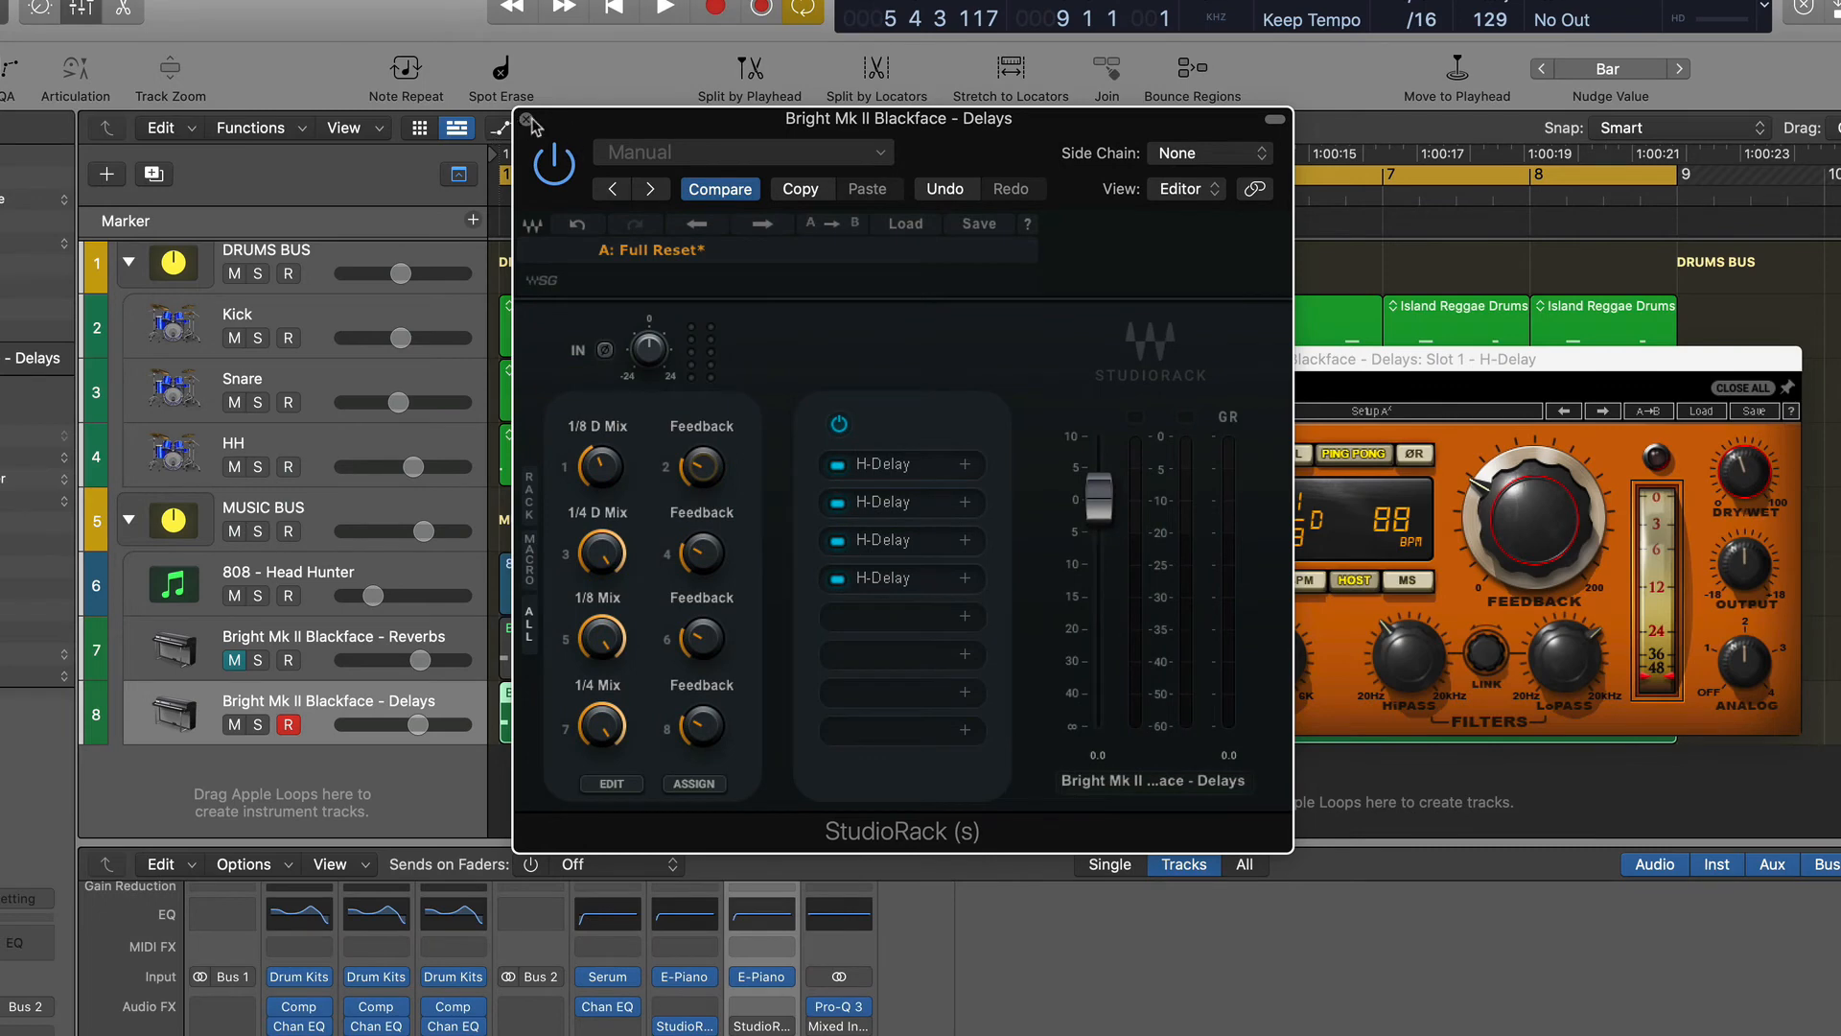
Step: Play the loop through the DubDelay rack on the Delays track while raising macro 4's Feedback, and close the rack when finished
drag(604, 447, 604, 509)
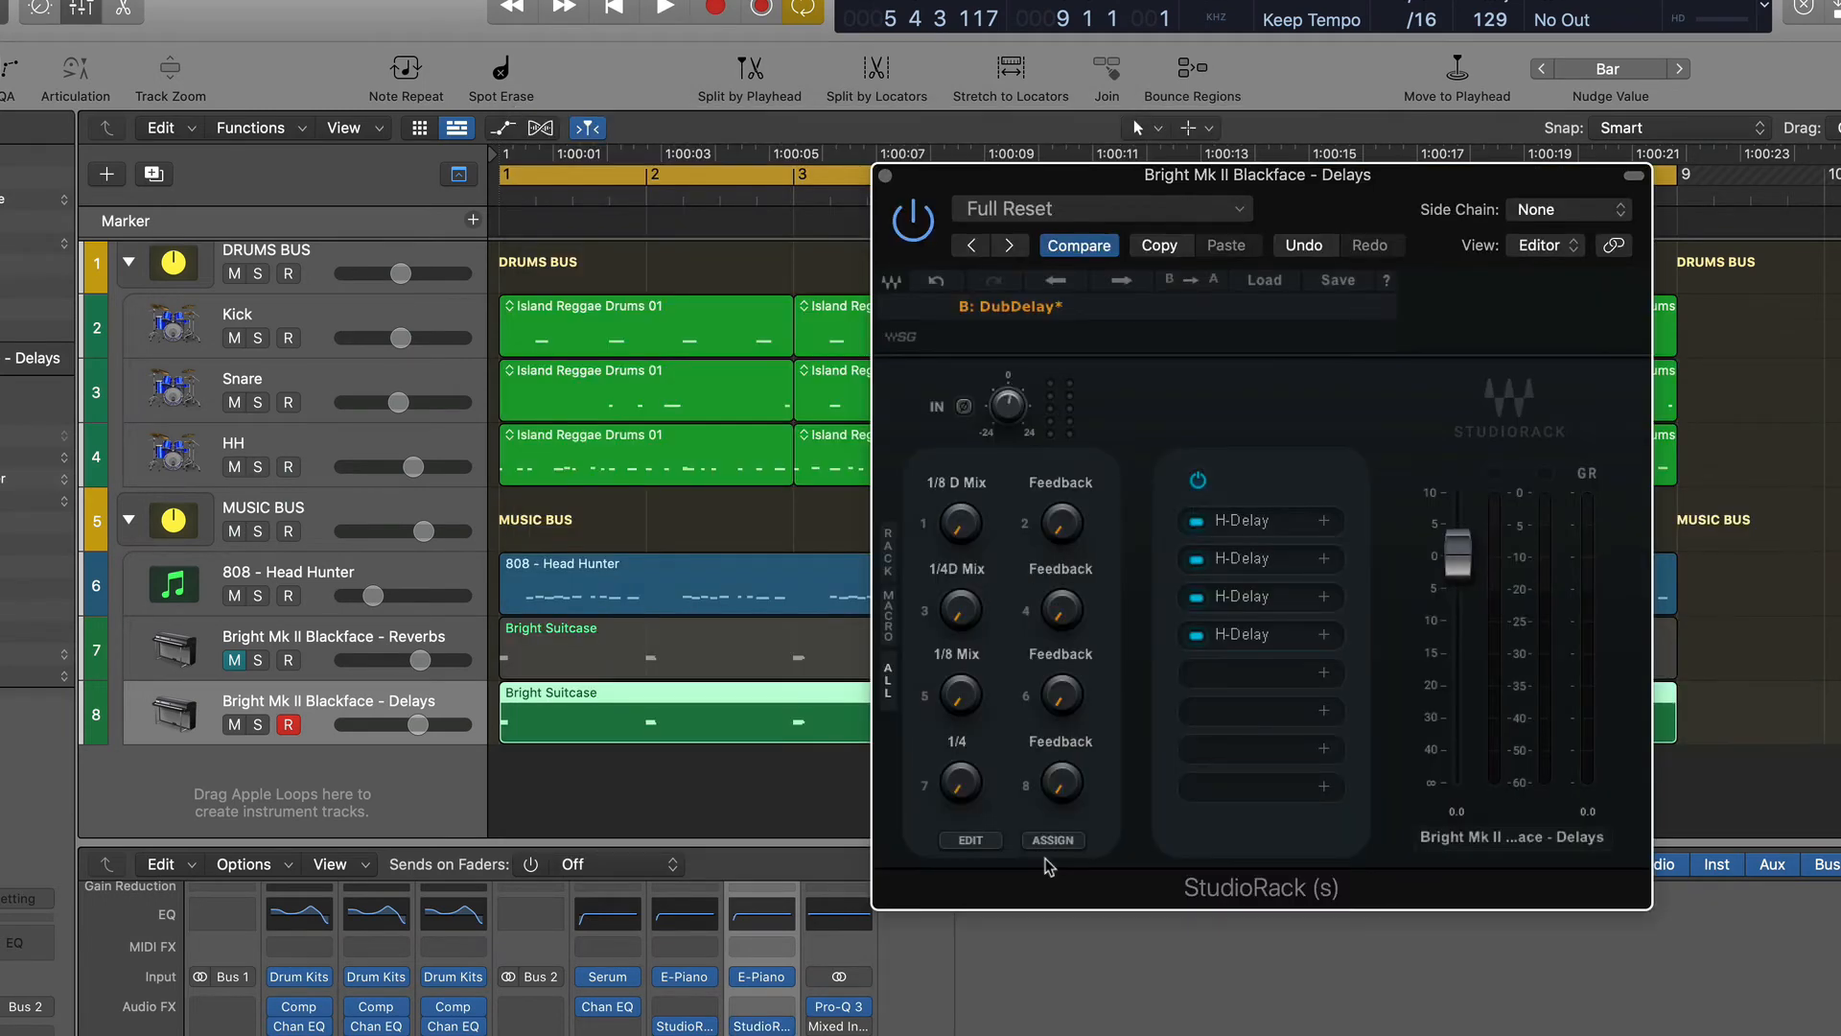
key(space)
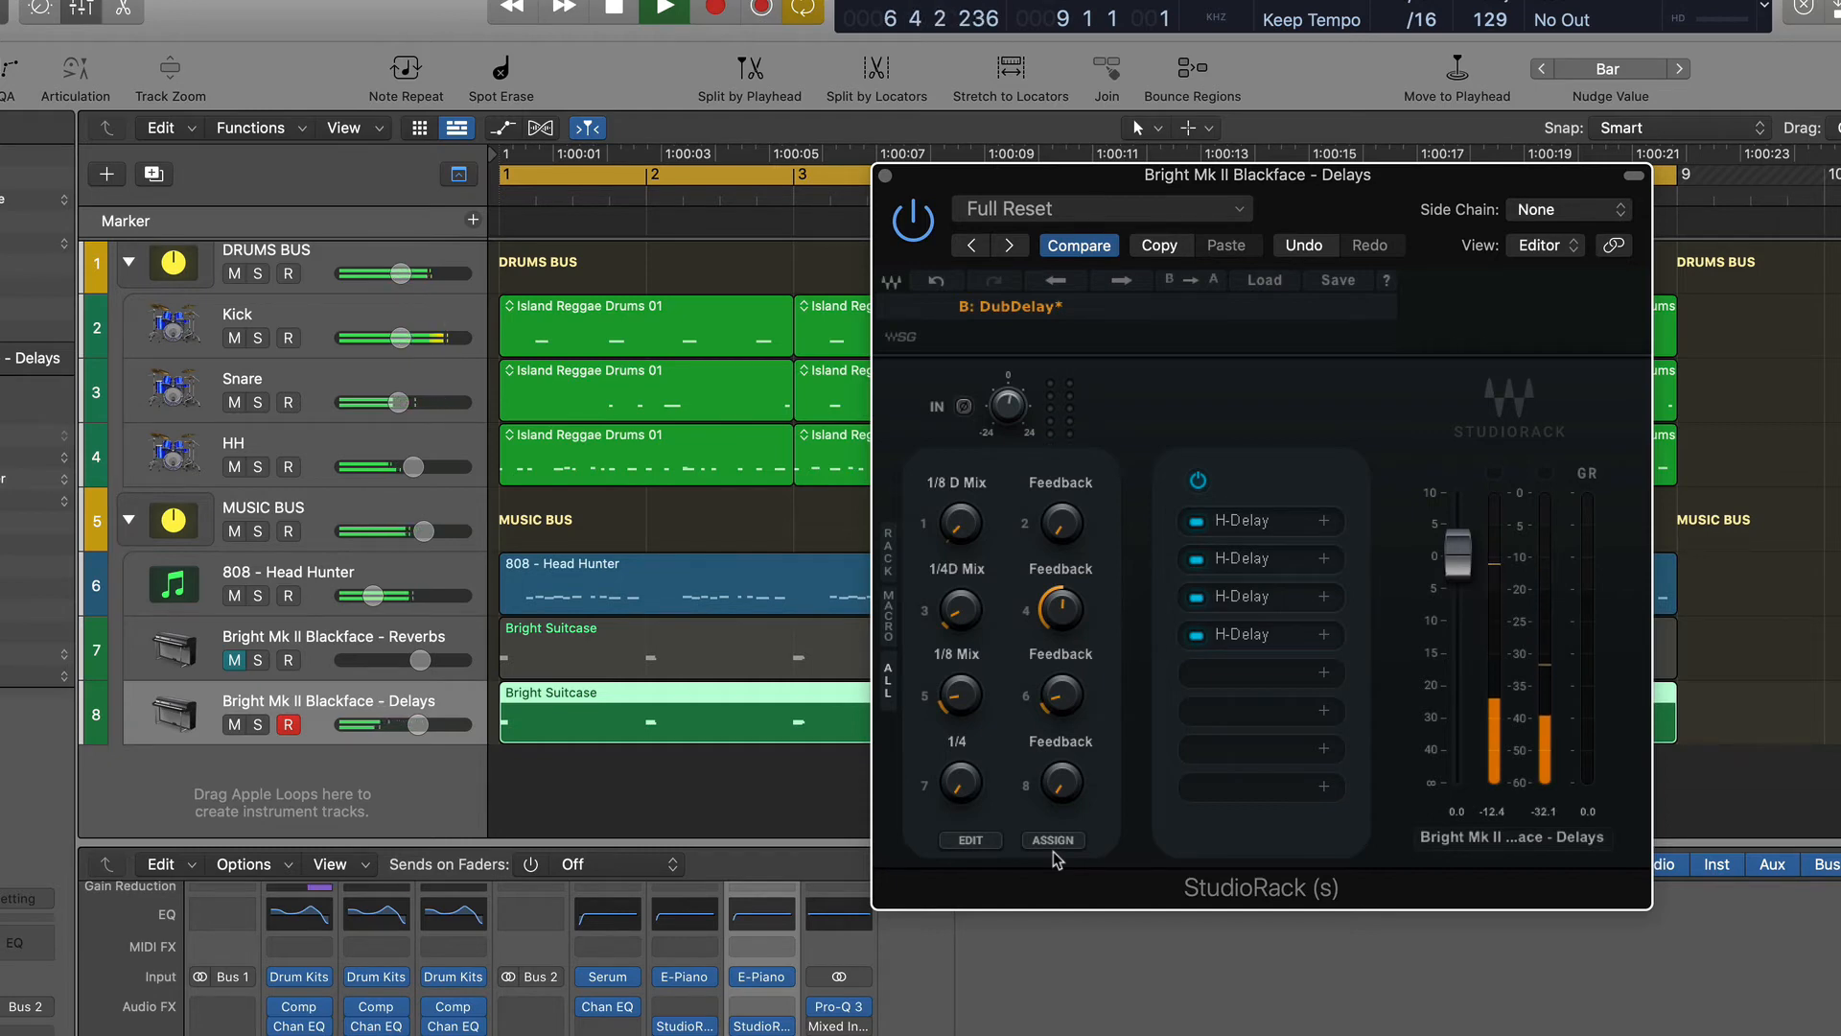
key(space)
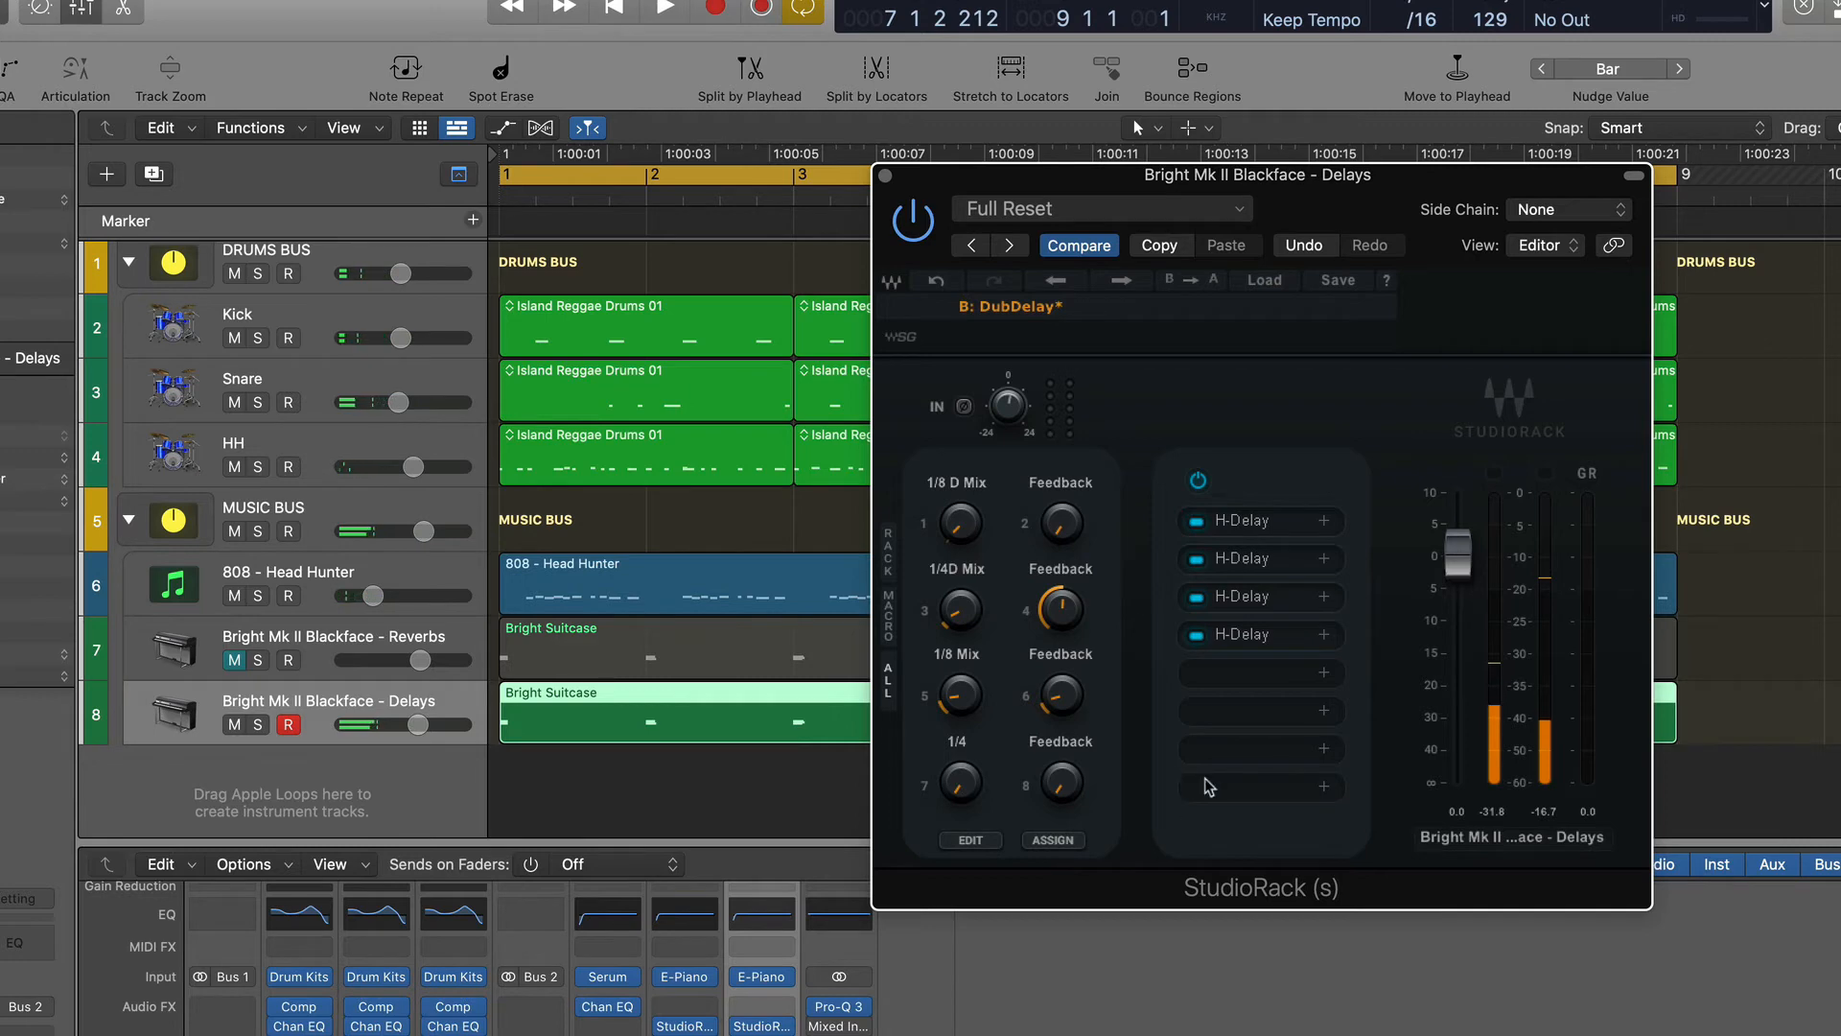
click(886, 173)
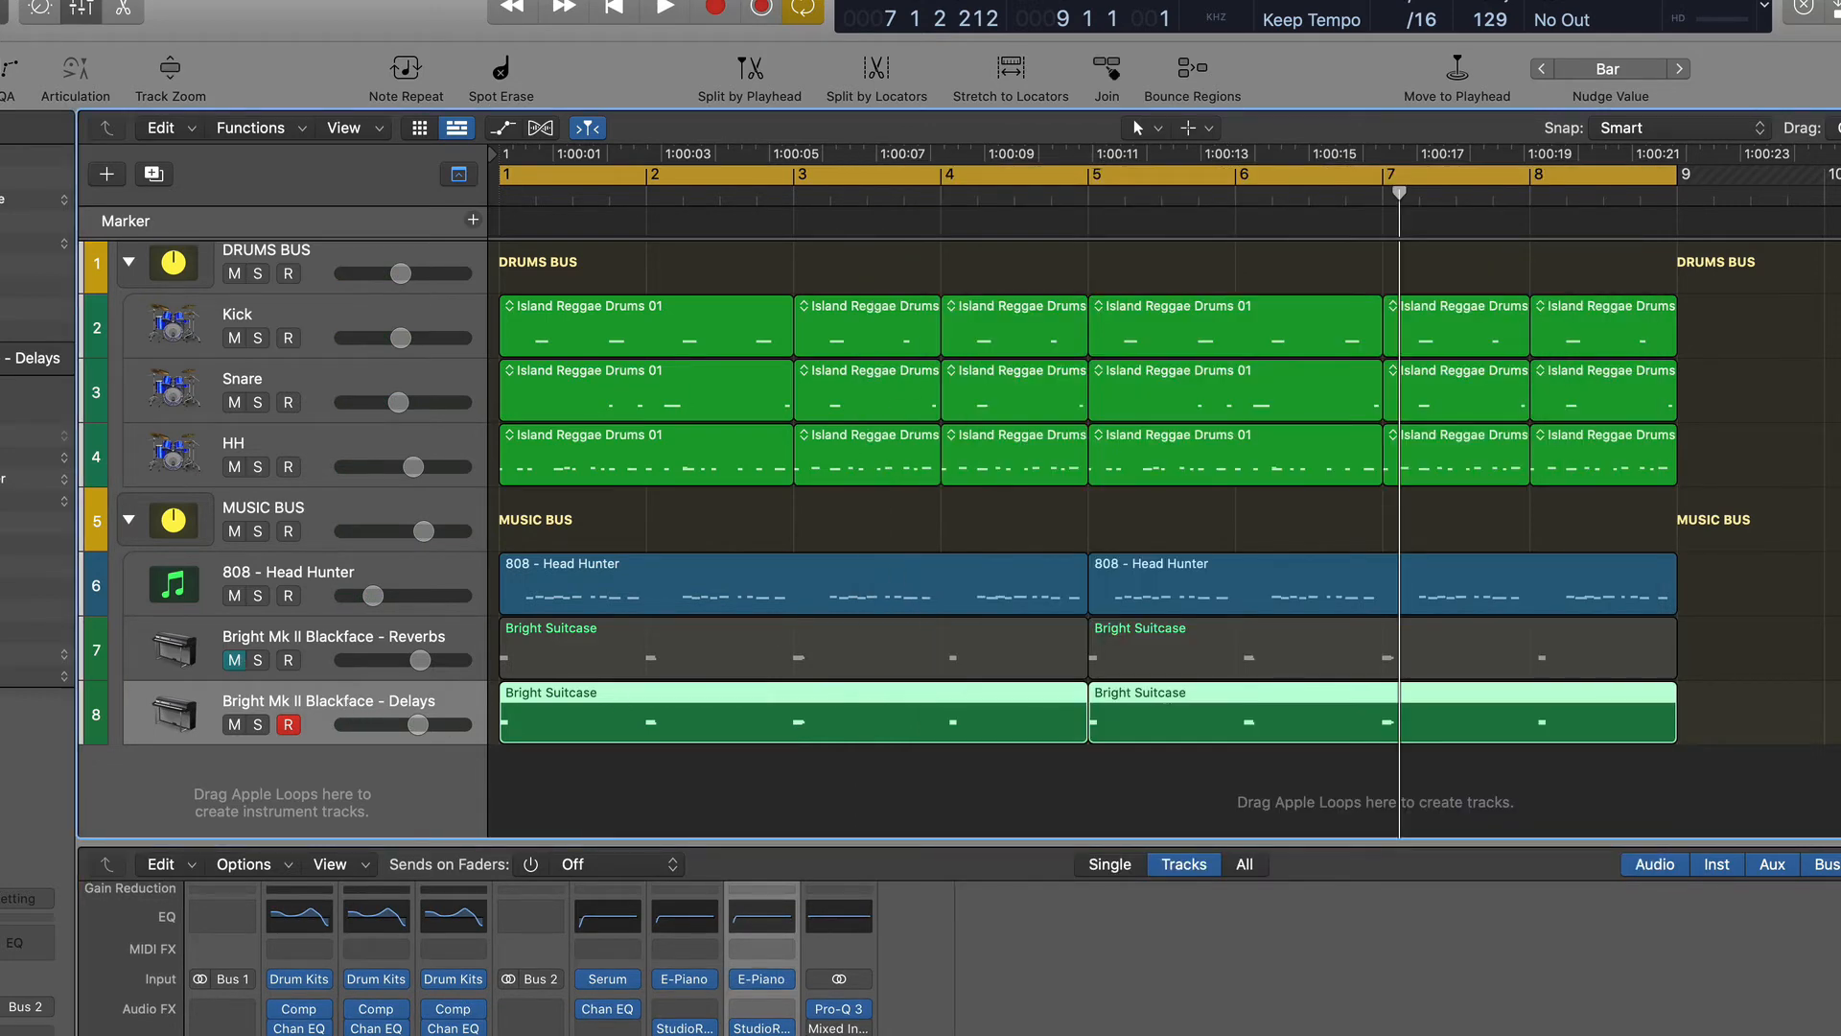
Step: Mute the Delays track, unmute the Reverbs track and open its DubVerb 1 StudioRack
key(ctrl+m)
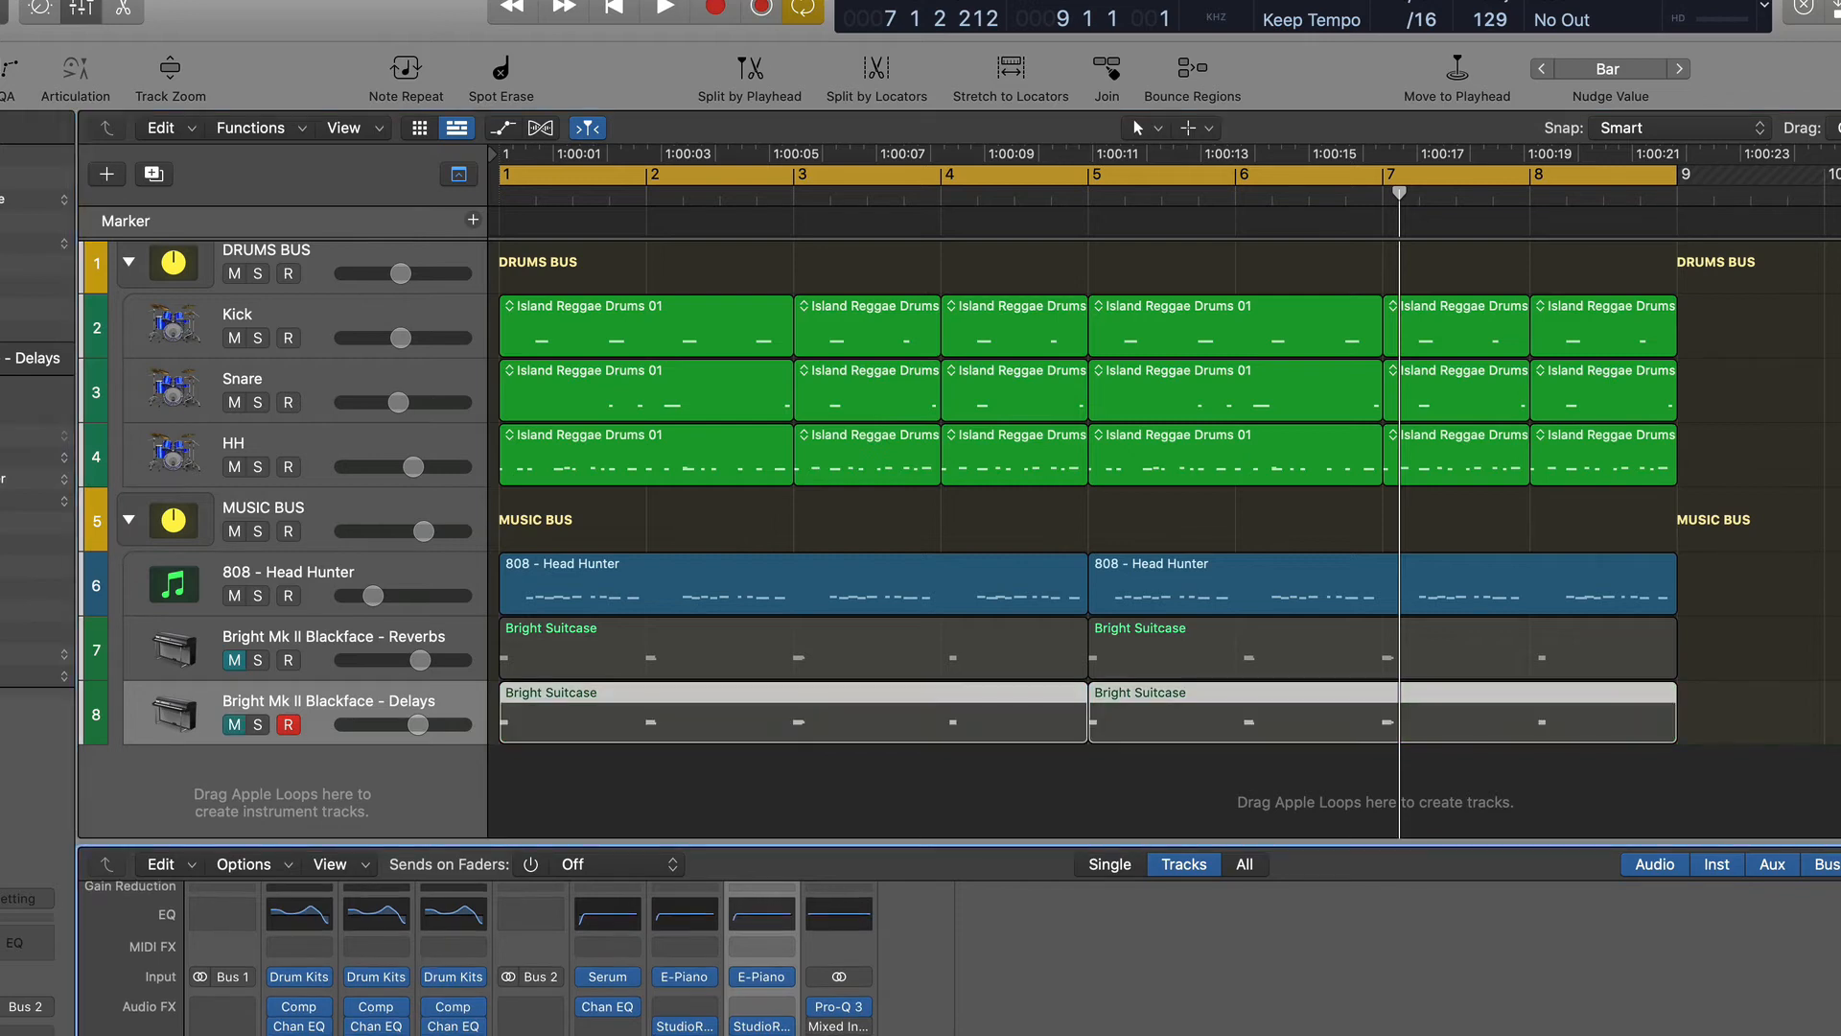
key(Up)
key(ctrl+m)
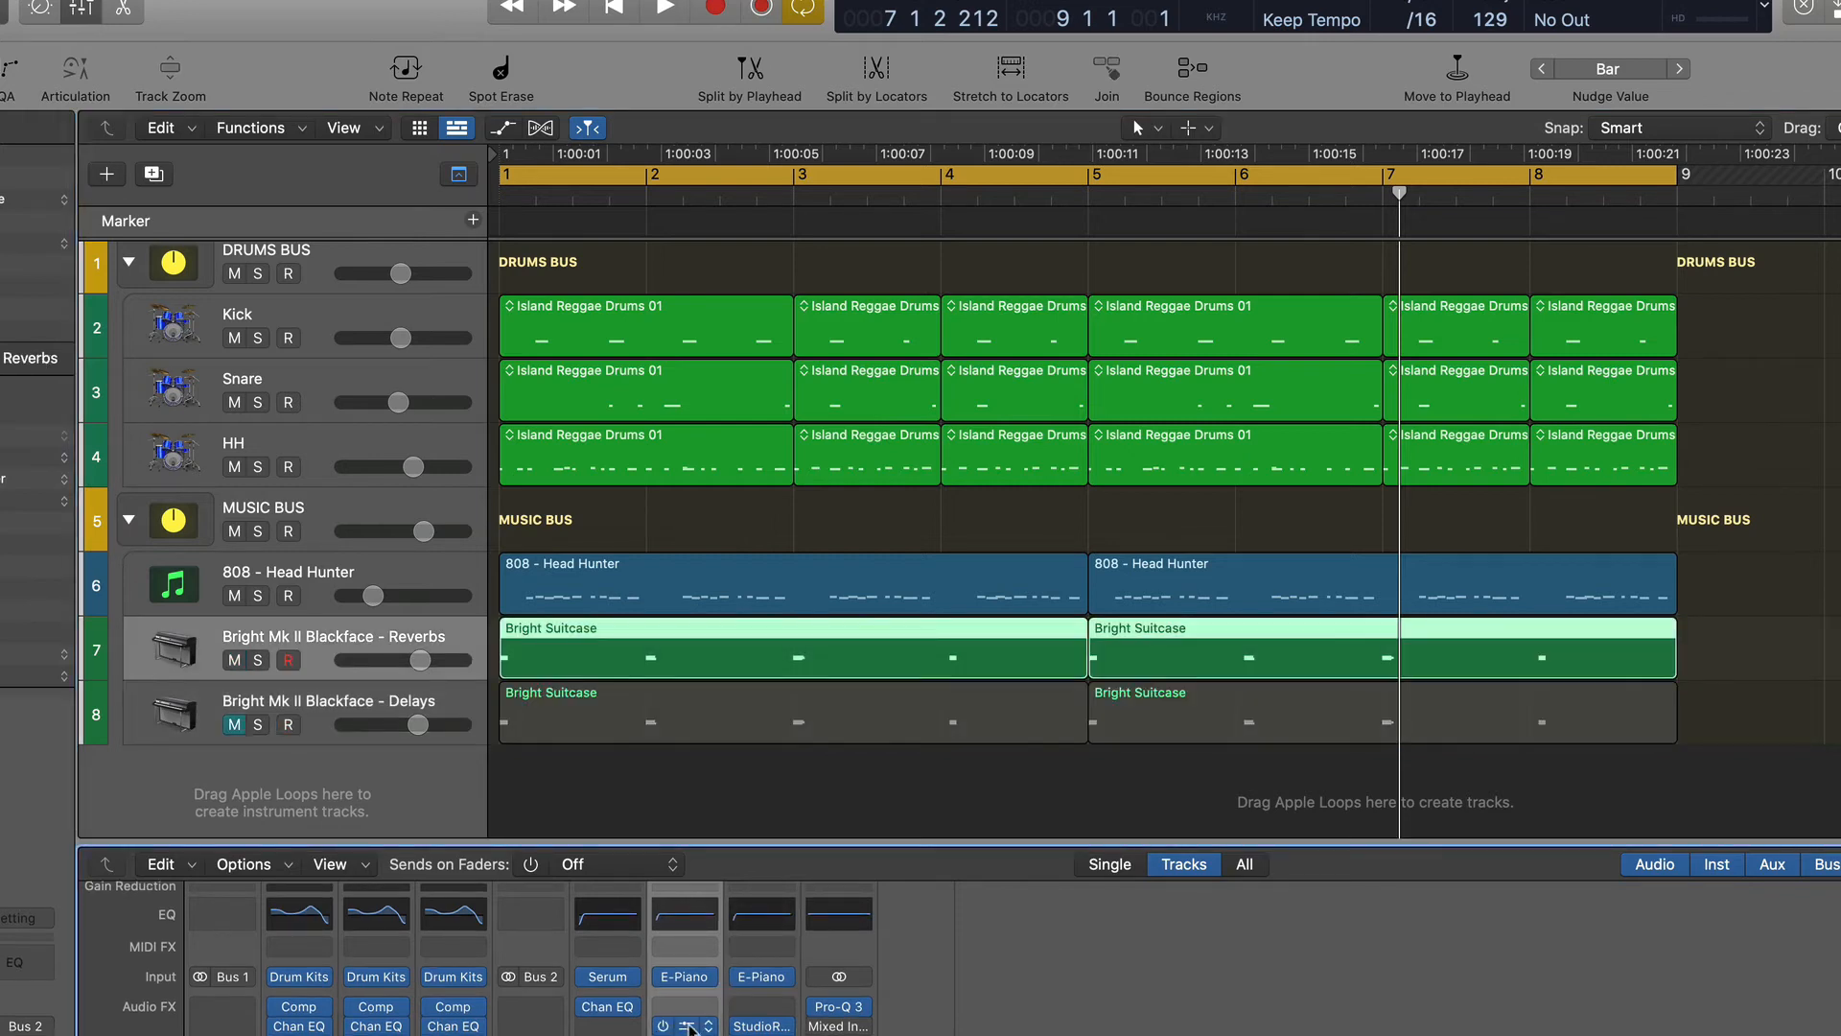
click(689, 1026)
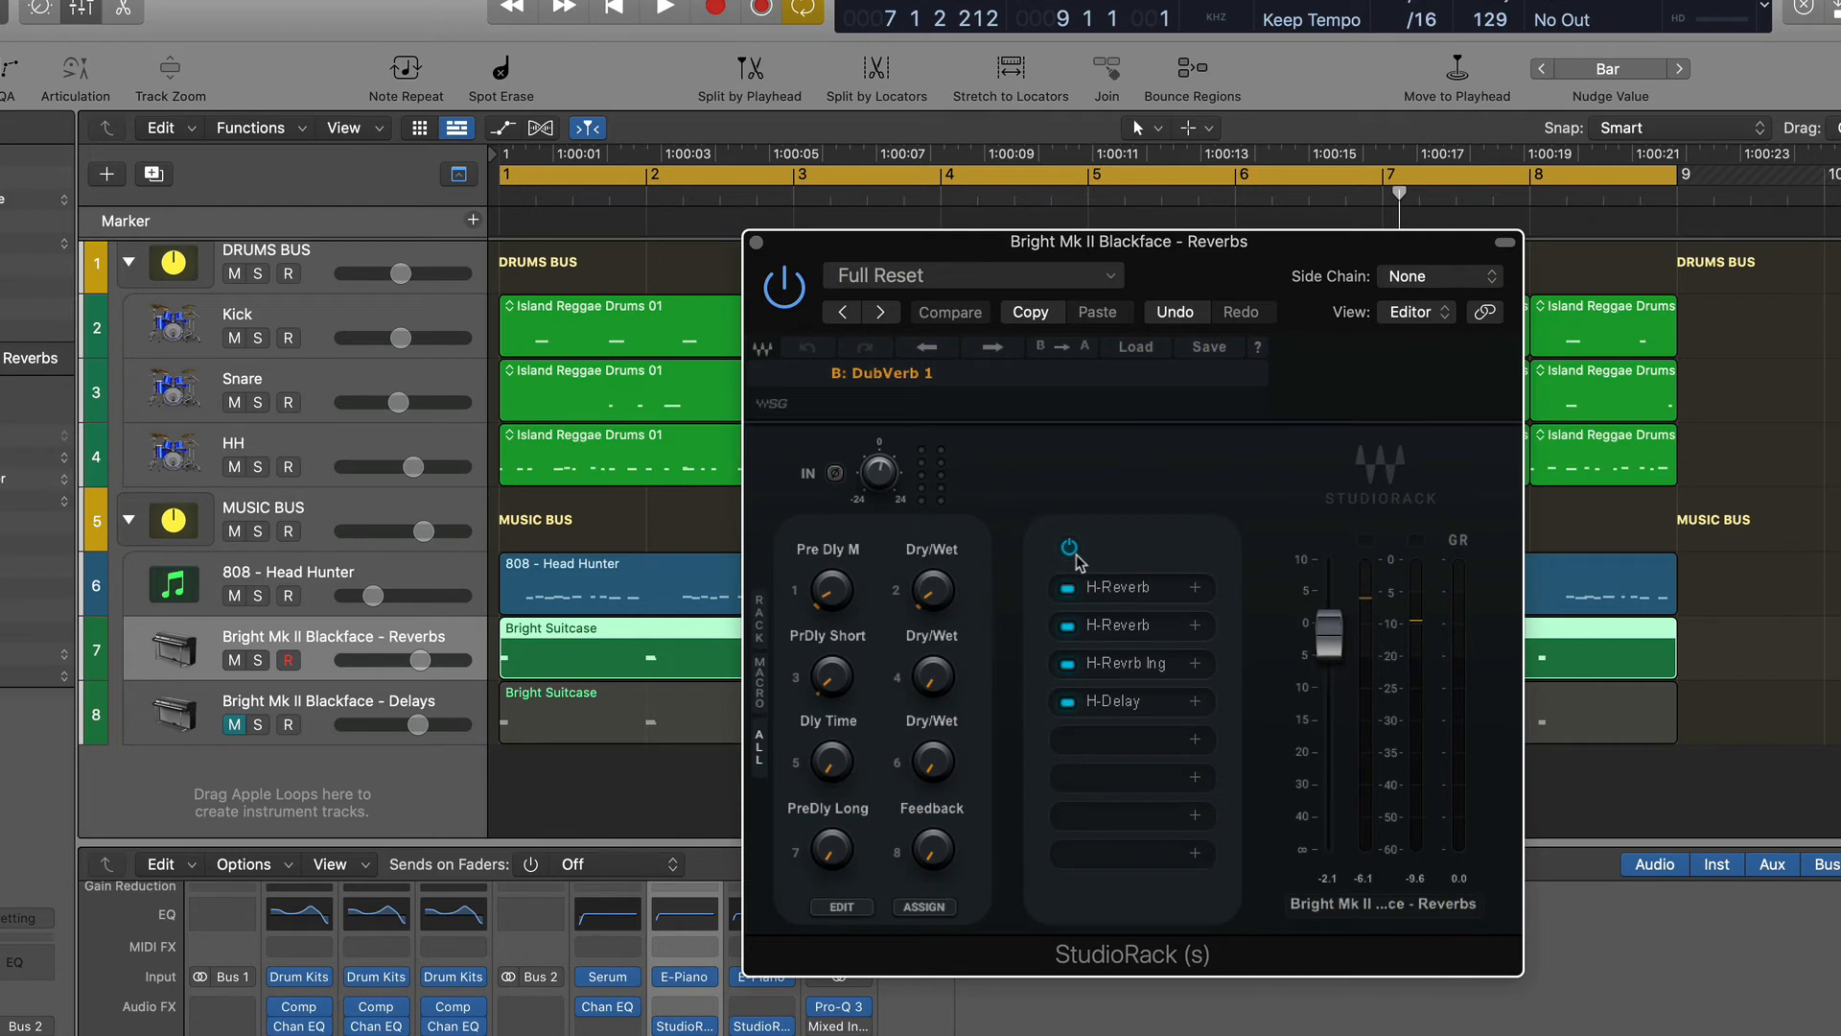
drag(964, 251, 1021, 238)
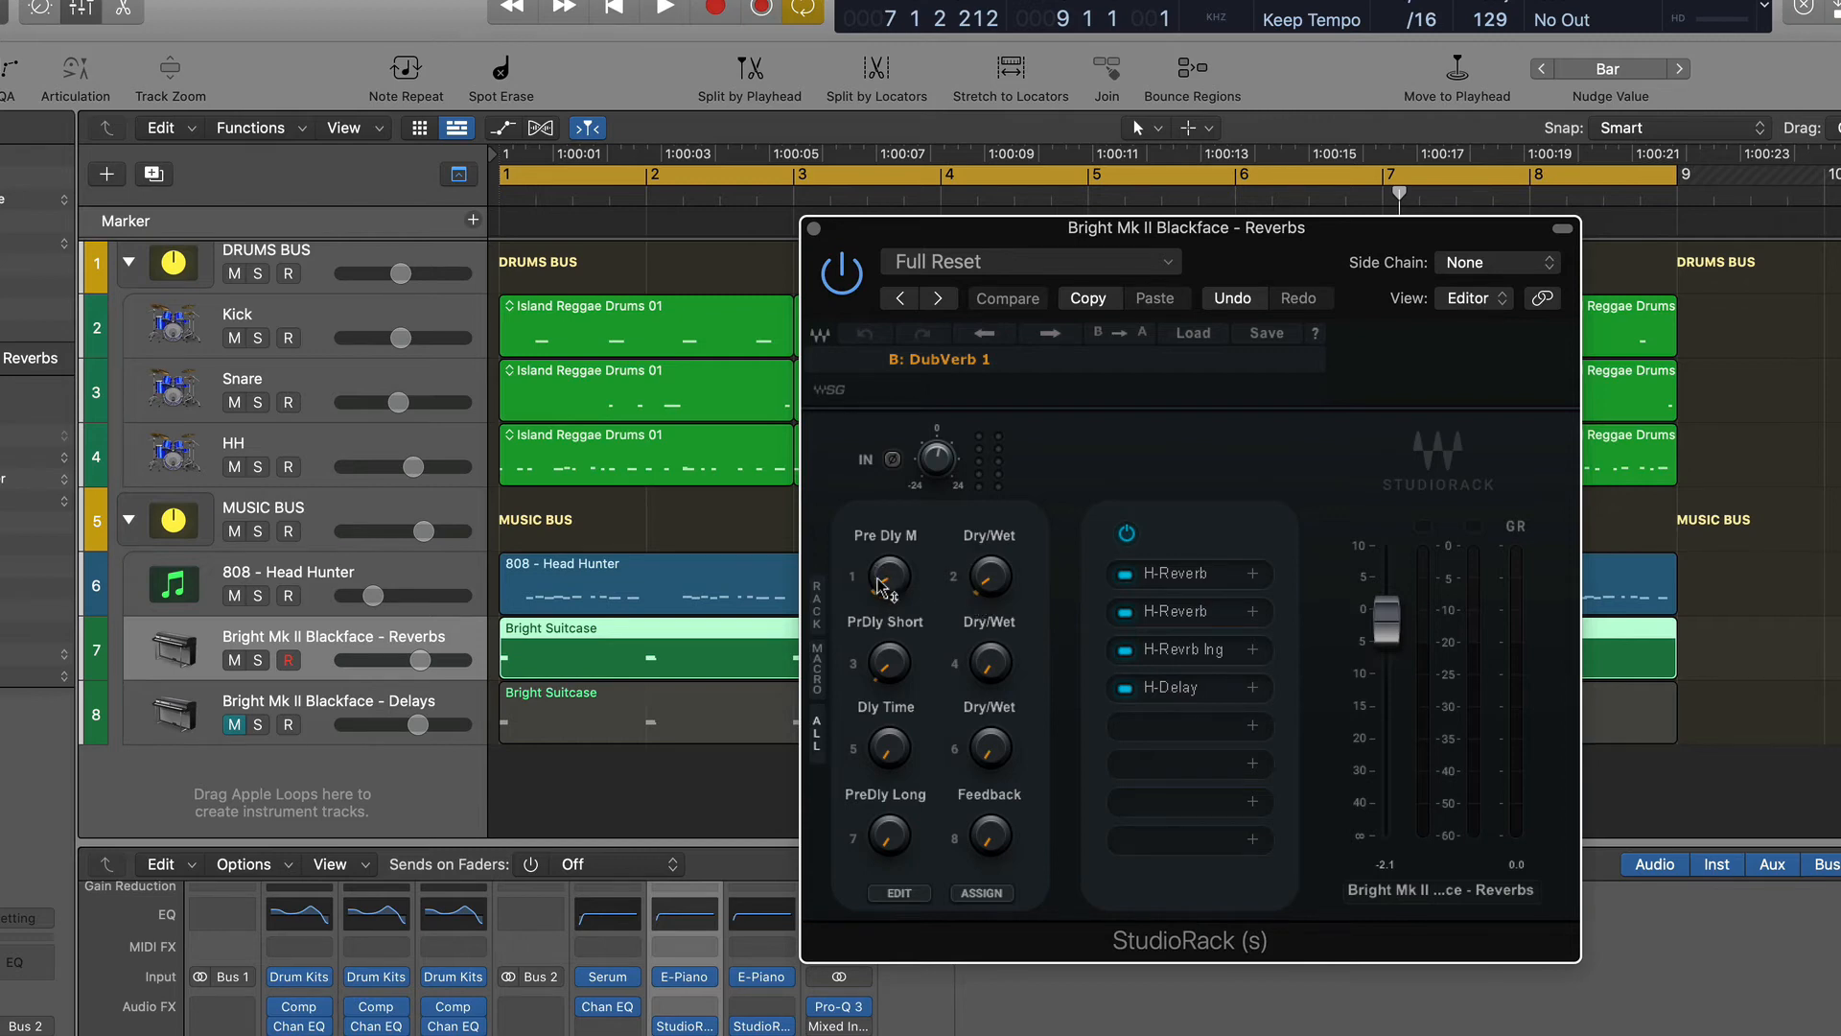
drag(973, 222, 1117, 394)
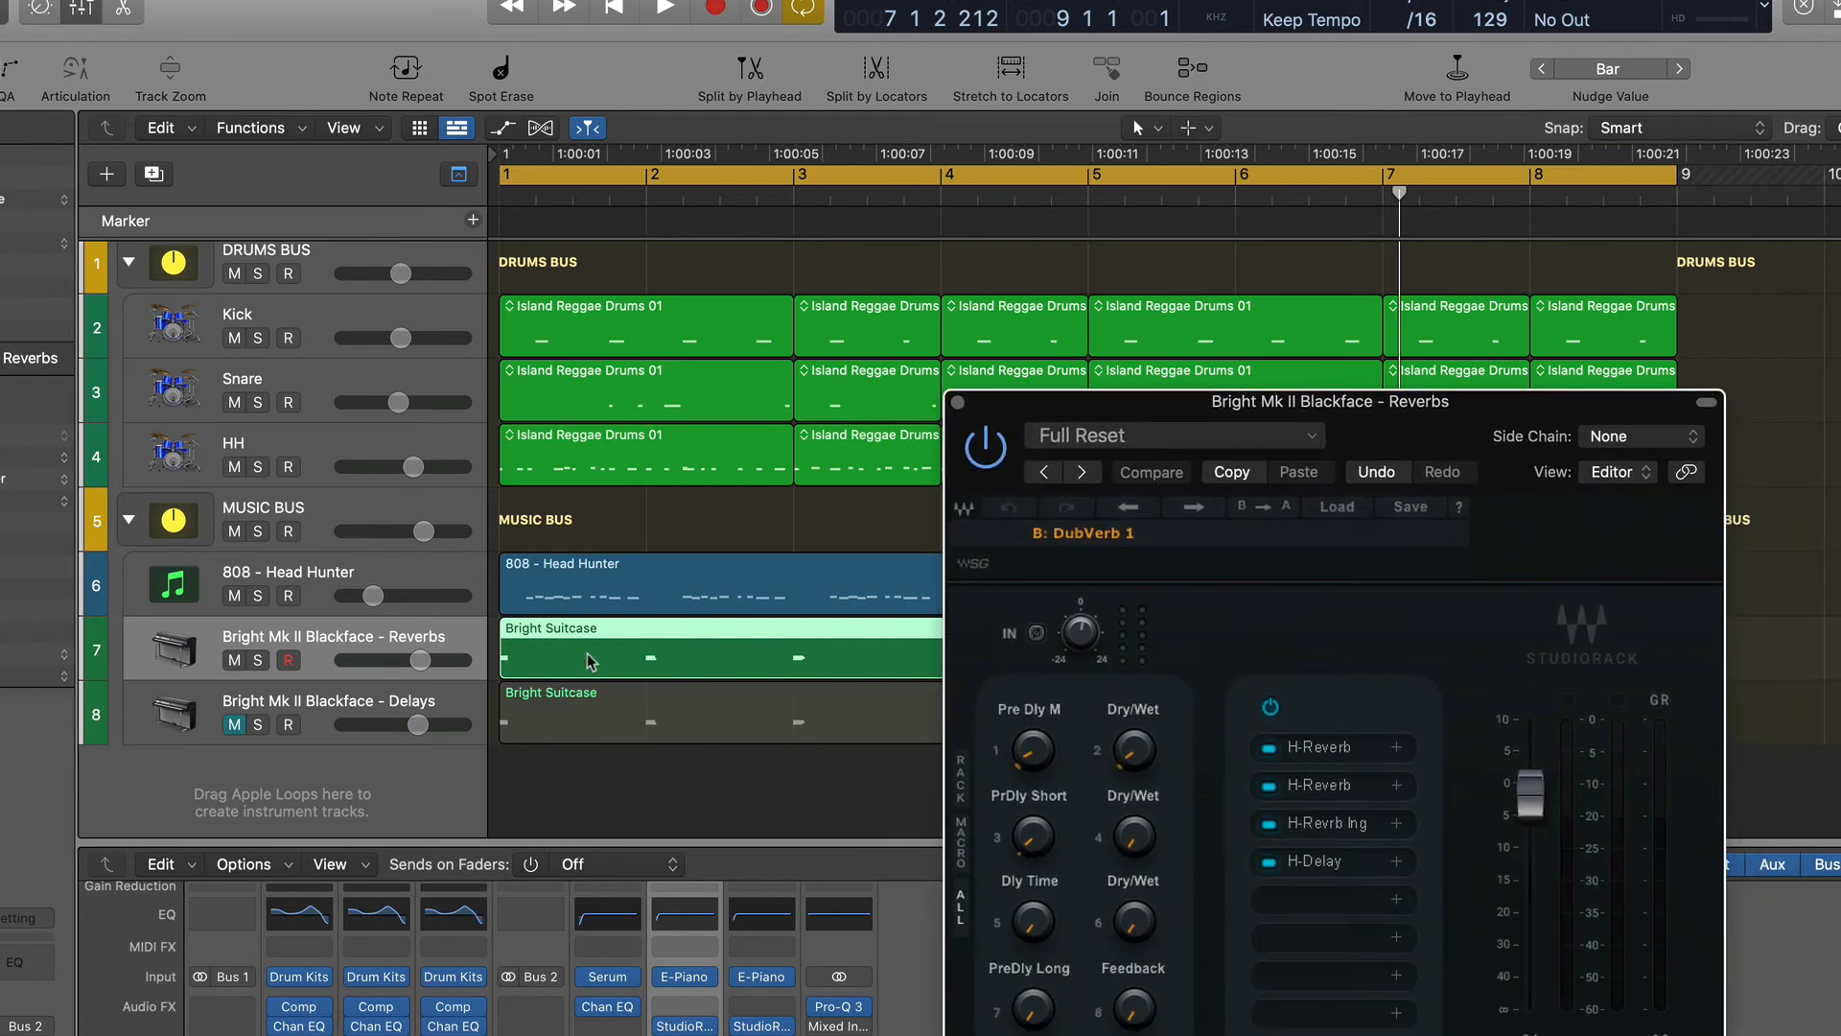
Step: Mute the Reverbs track and play the Snare through its DubVerb 1 rack while raising the Dry/Wet, PreDly Long and Feedback macros
click(957, 401)
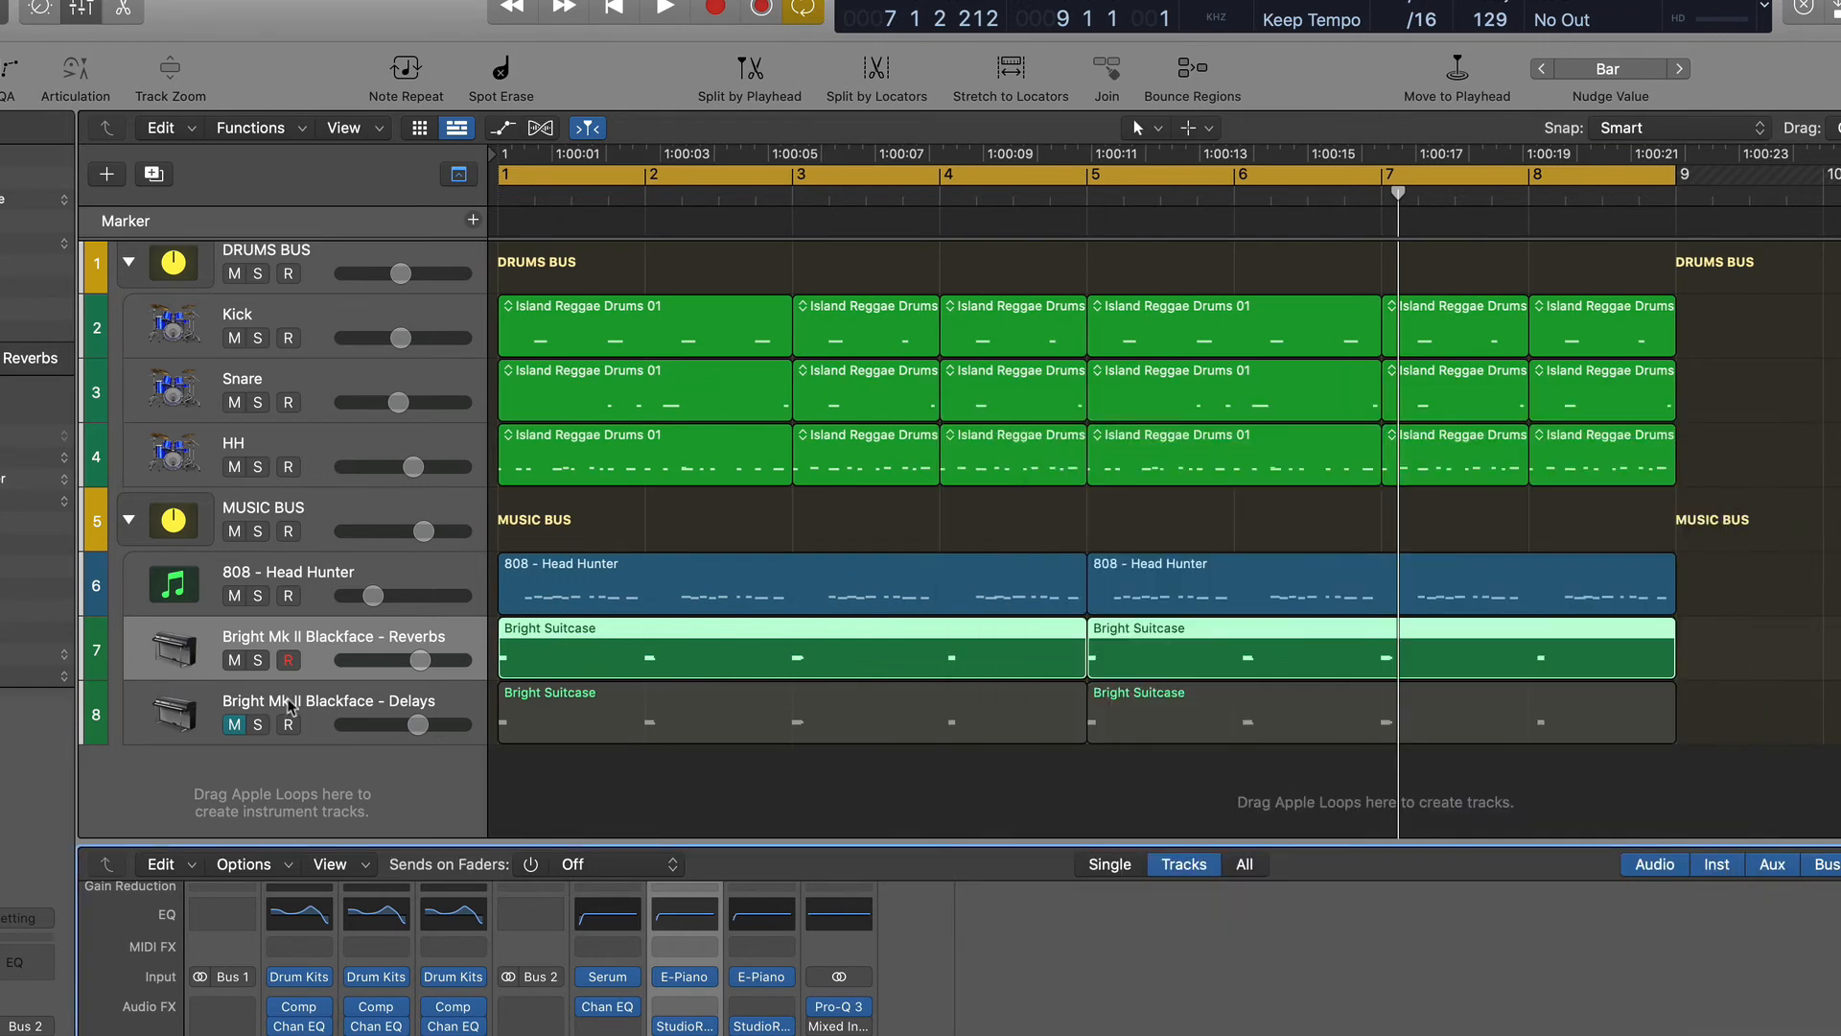
click(233, 662)
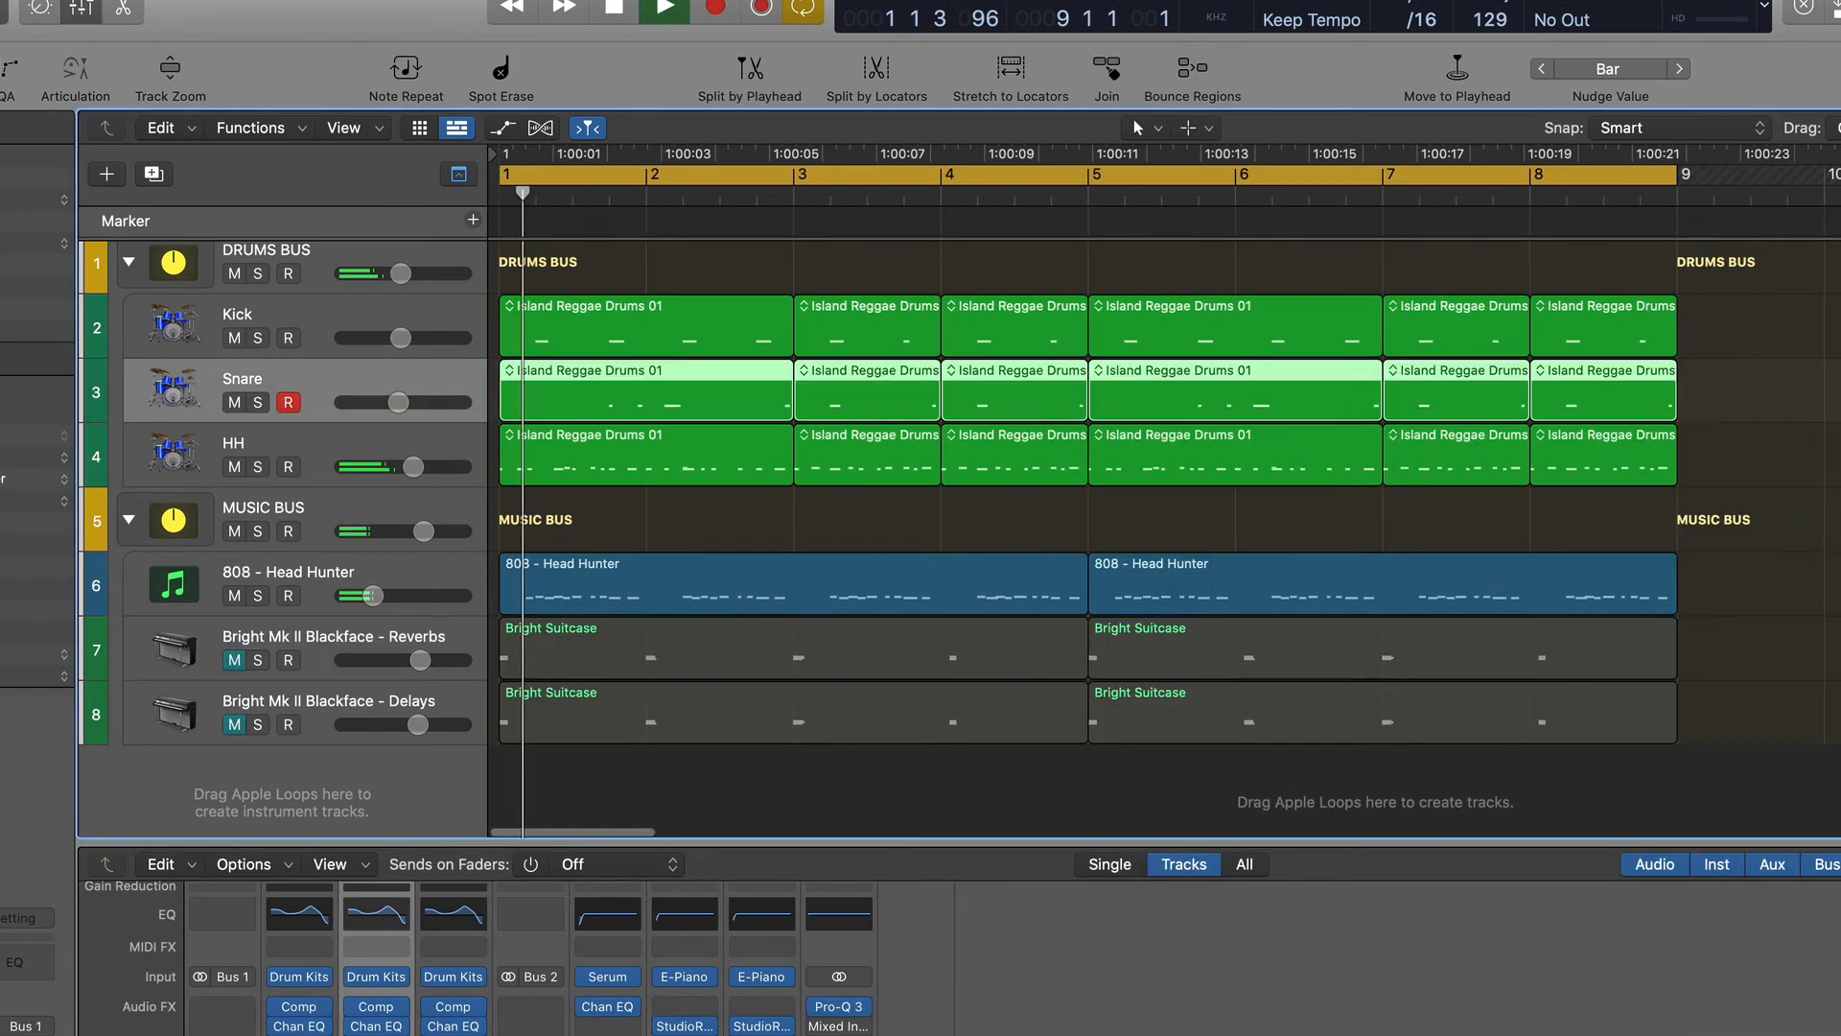
click(376, 1034)
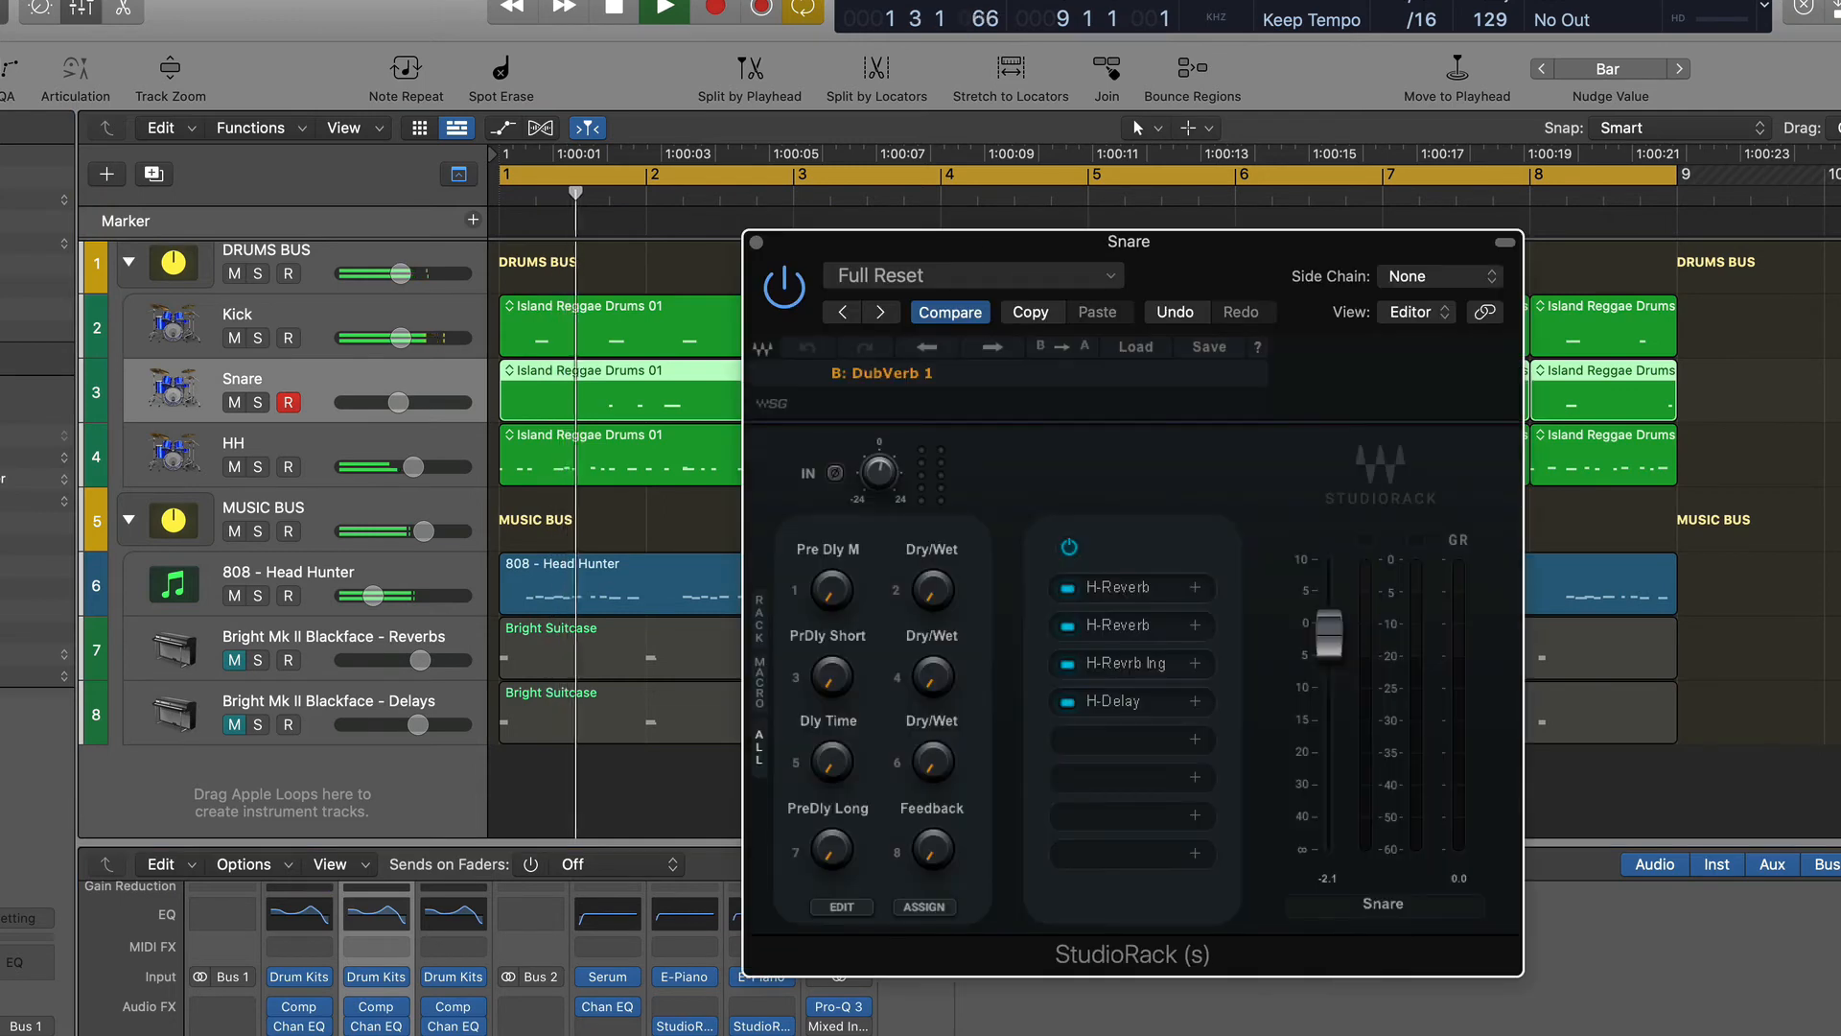
drag(936, 244, 1124, 342)
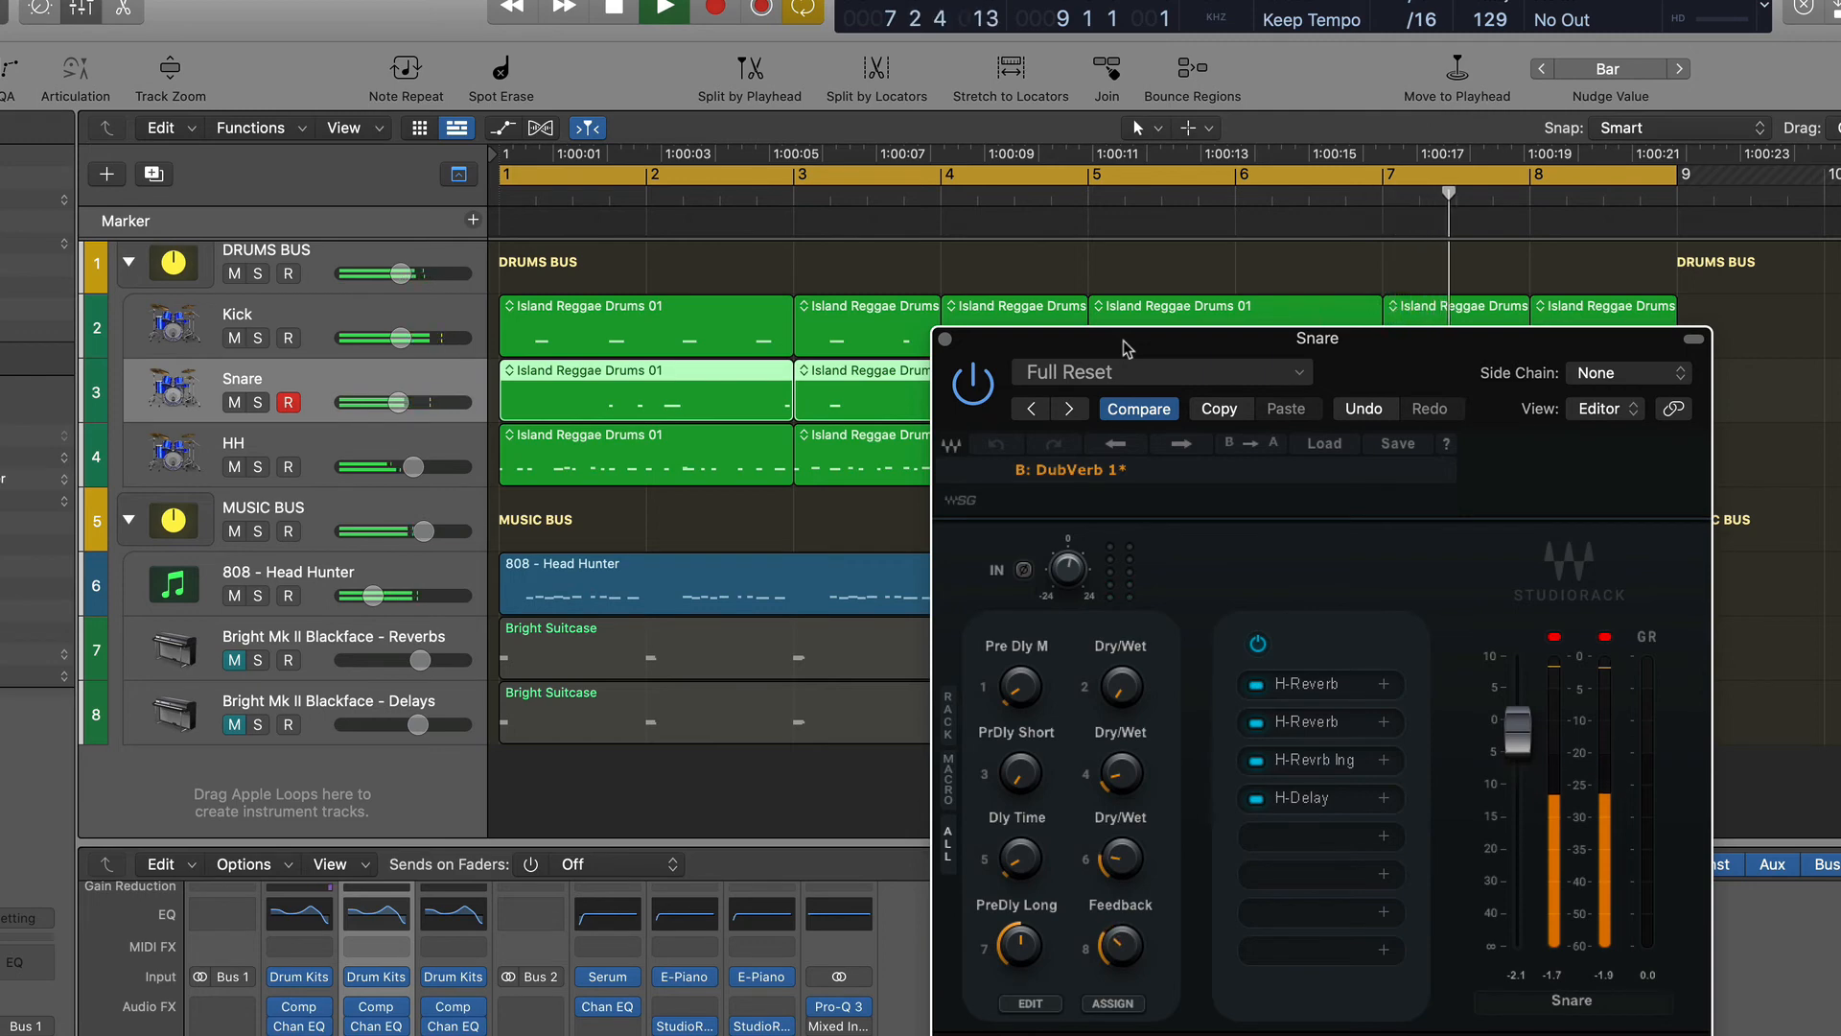
key(space)
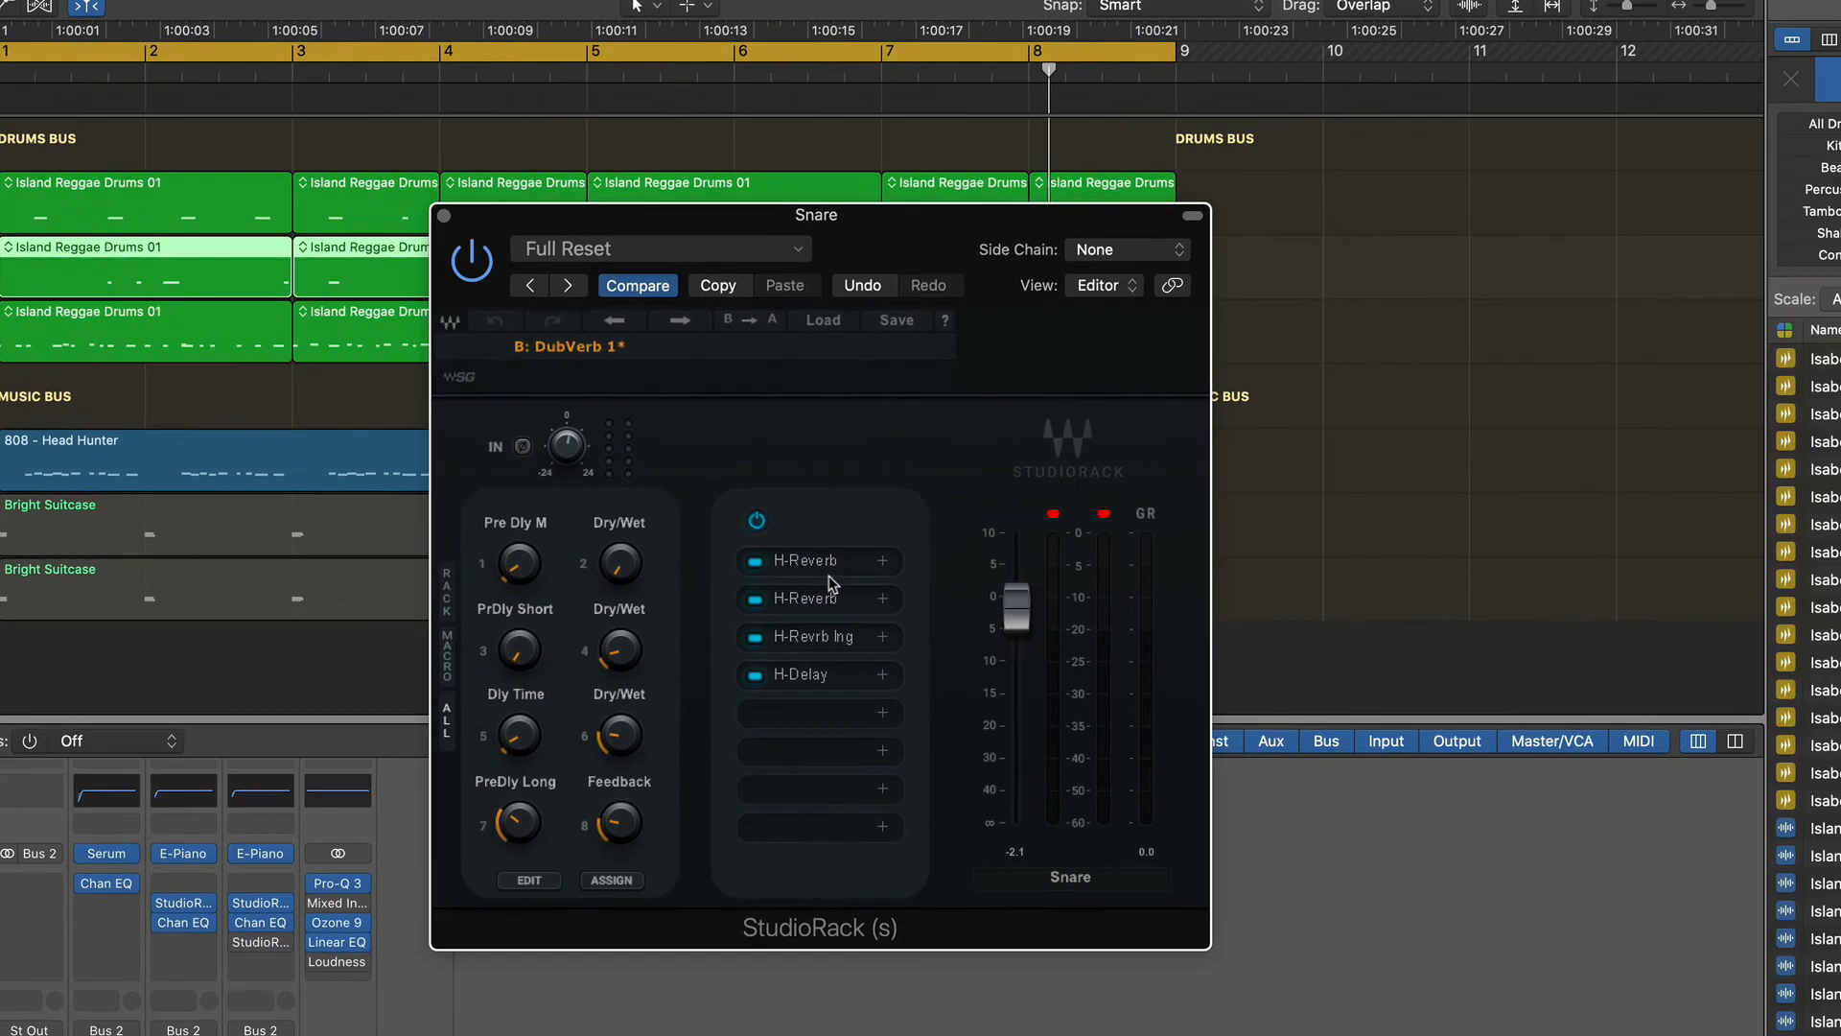
Step: Open the slot 3 H-Reverb long and use macro 5 to set its reverb time to 1.64 seconds
click(1309, 685)
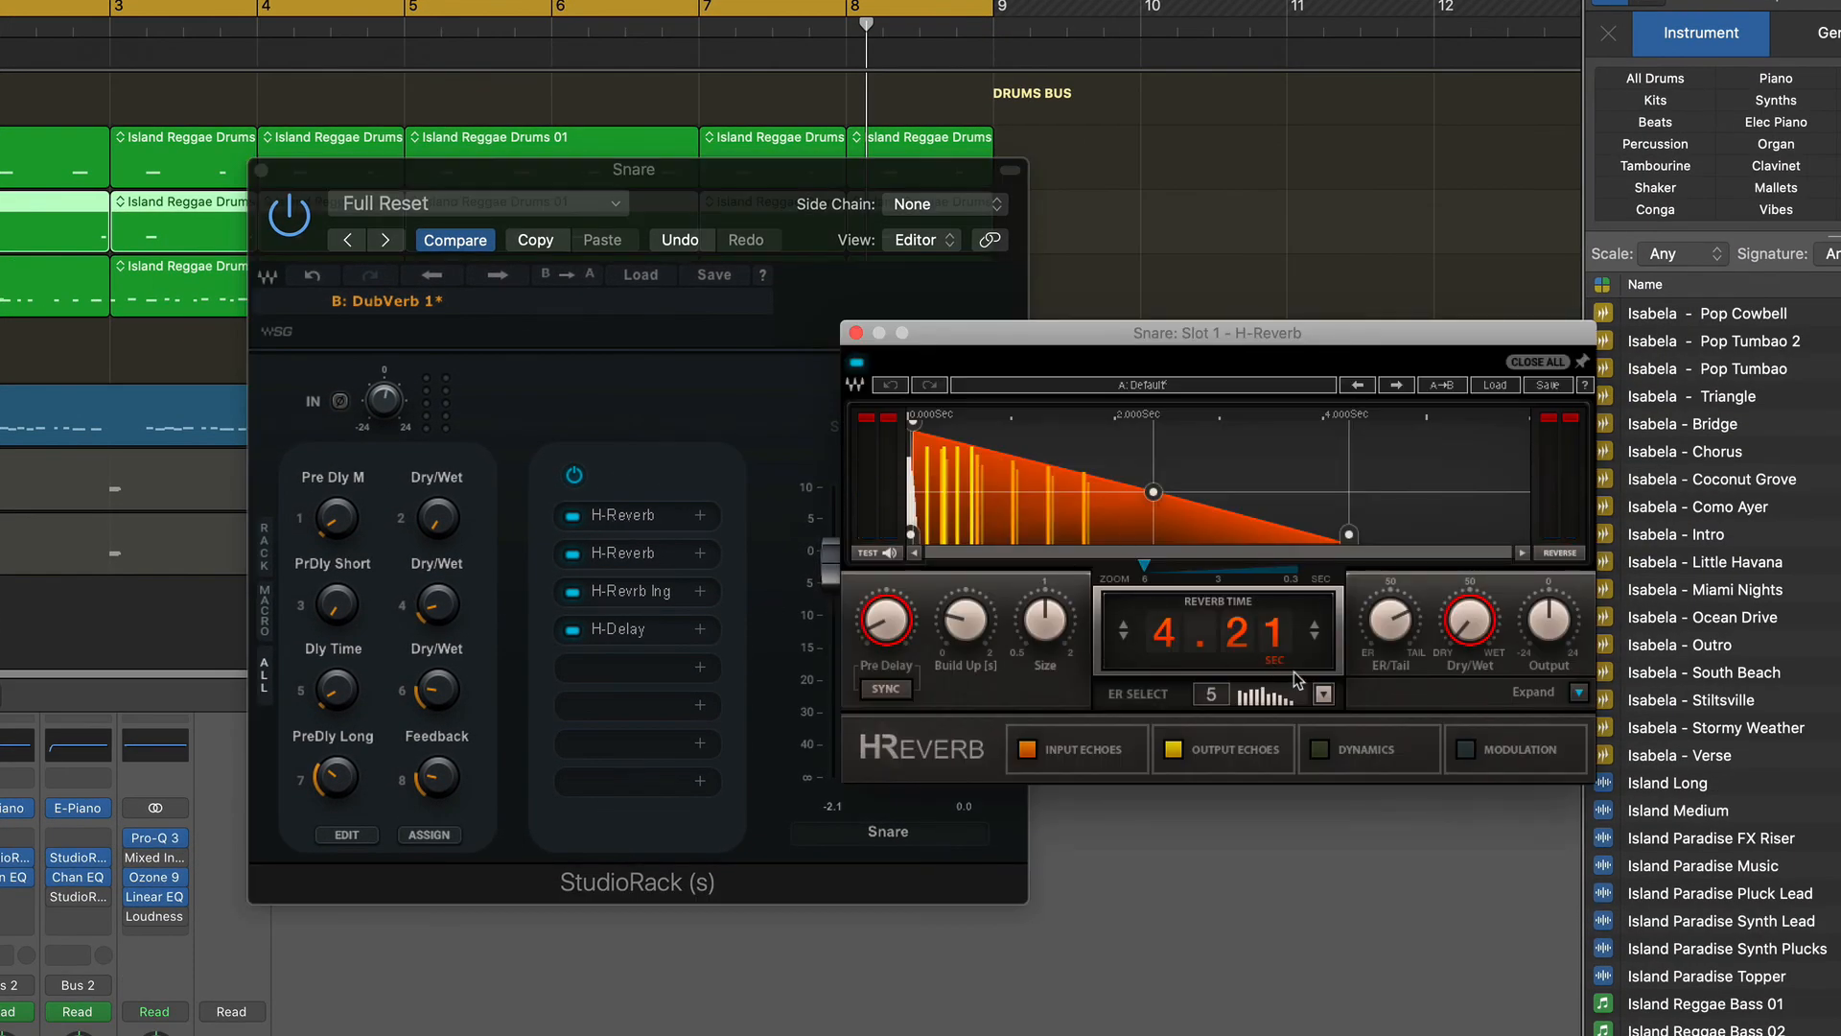
click(857, 332)
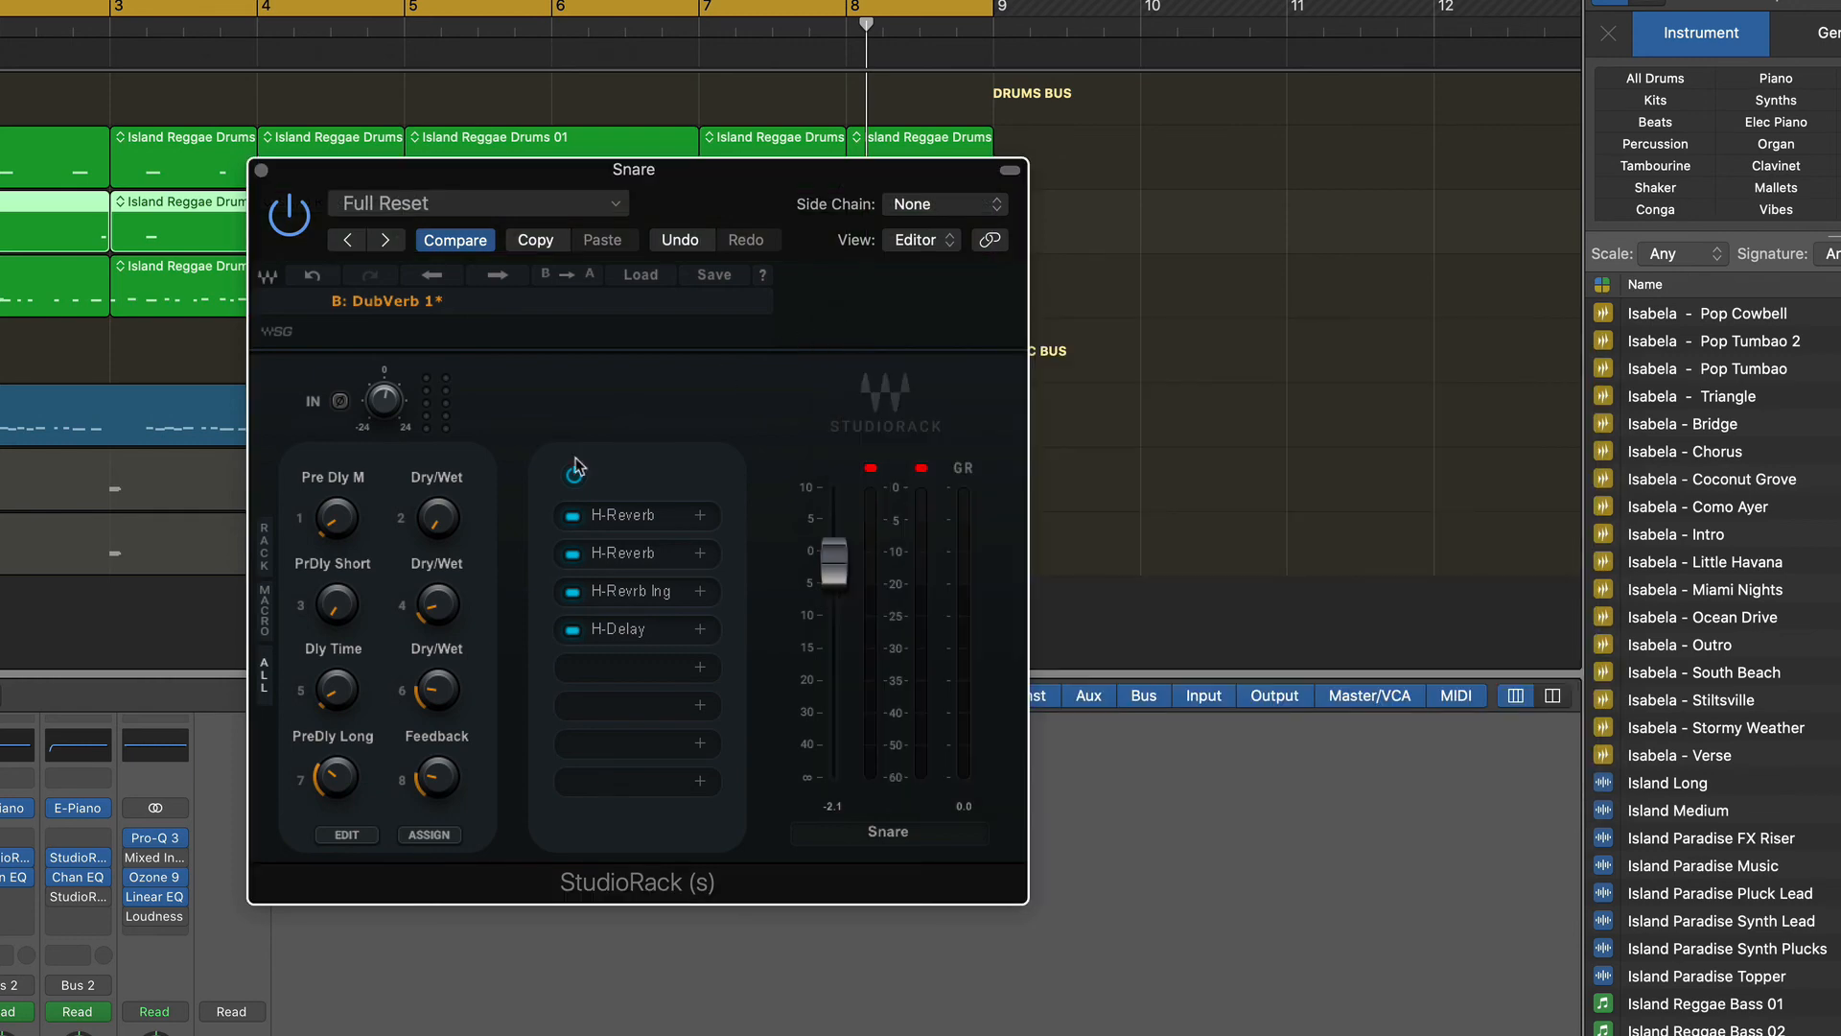
click(645, 595)
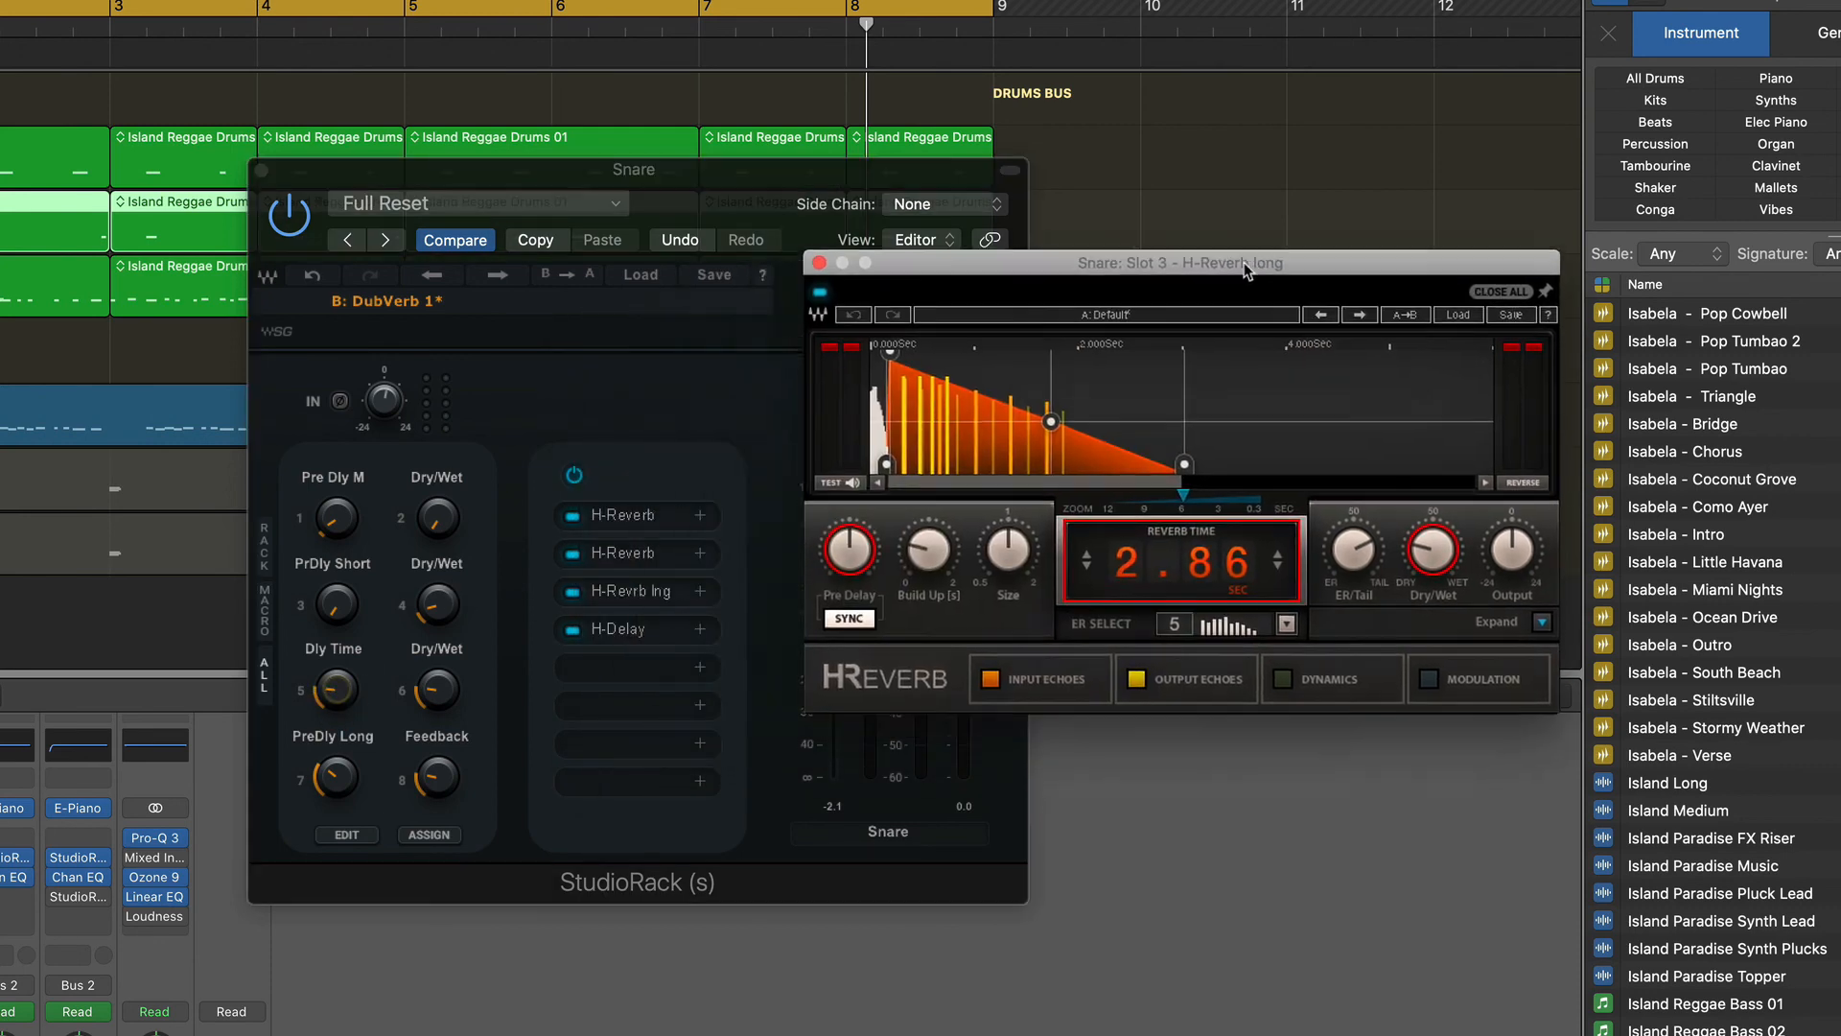
drag(1245, 263, 1250, 258)
mouse_move(338, 697)
mouse_down()
mouse_move(339, 541)
mouse_move(339, 724)
mouse_up()
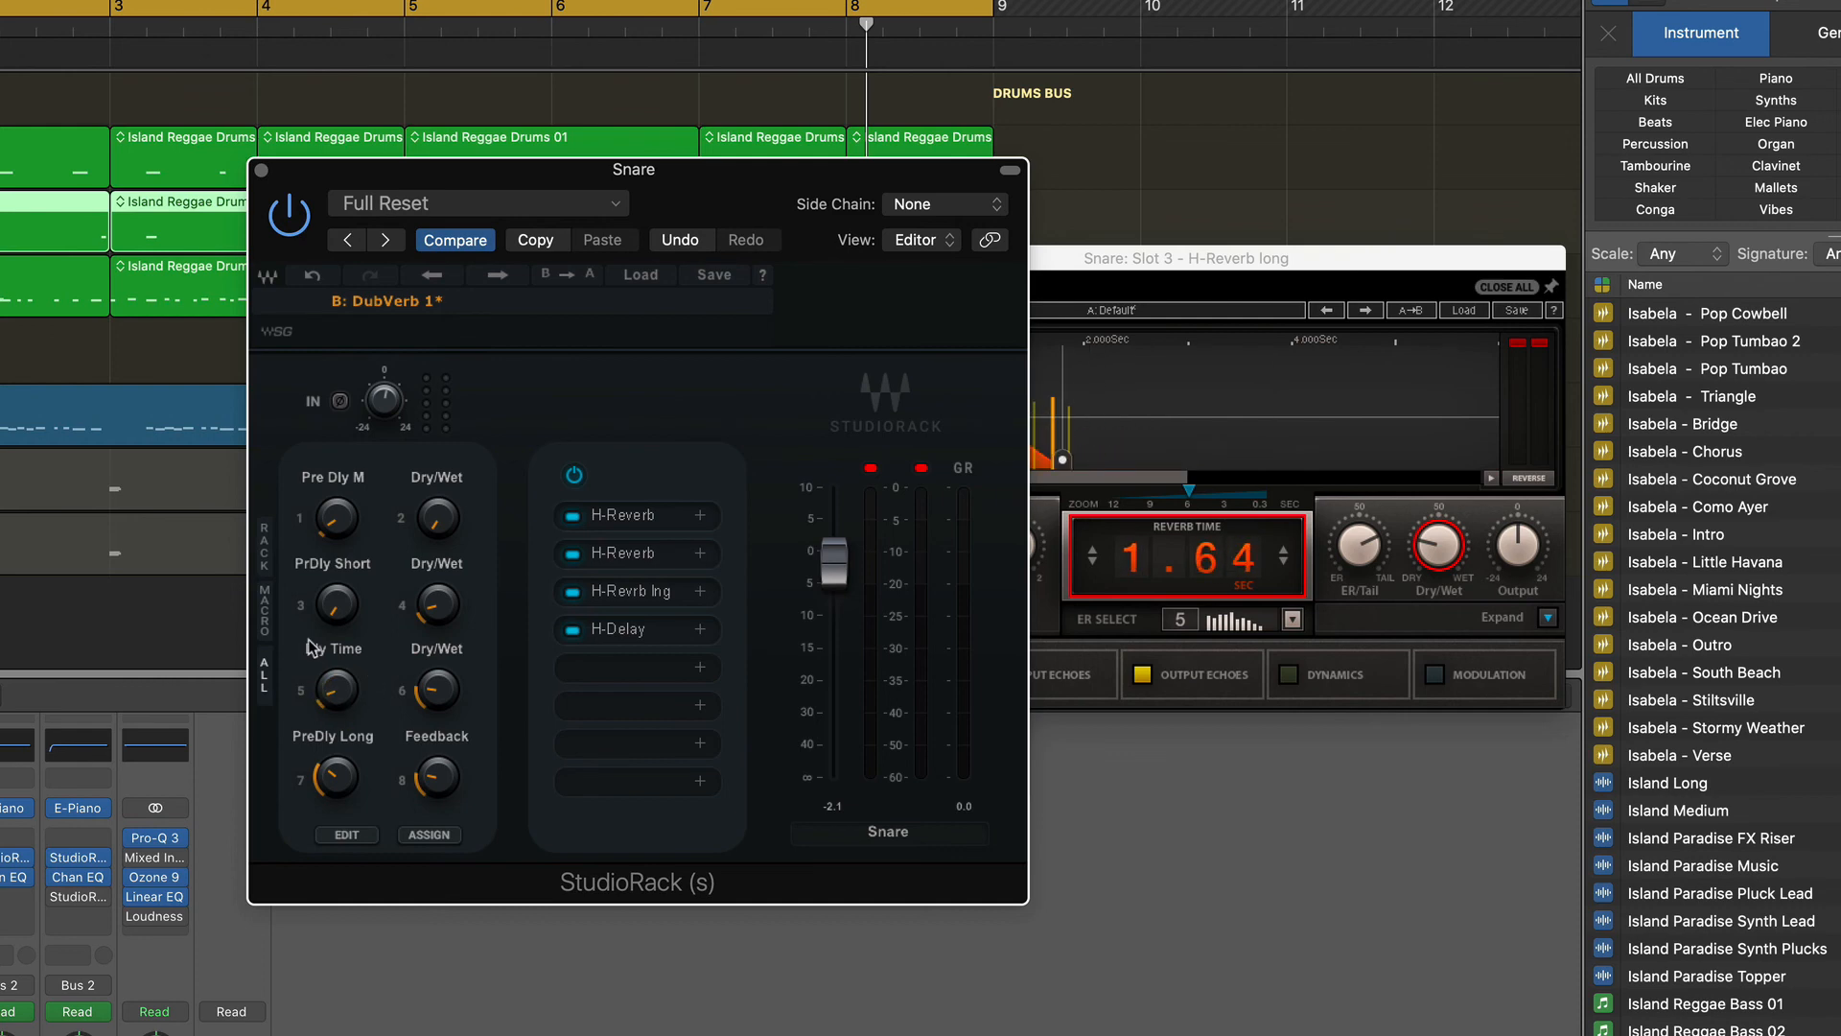
Step: Rename the Dly Time macro in the Snare's rack as Reverb Time
drag(631, 185, 502, 56)
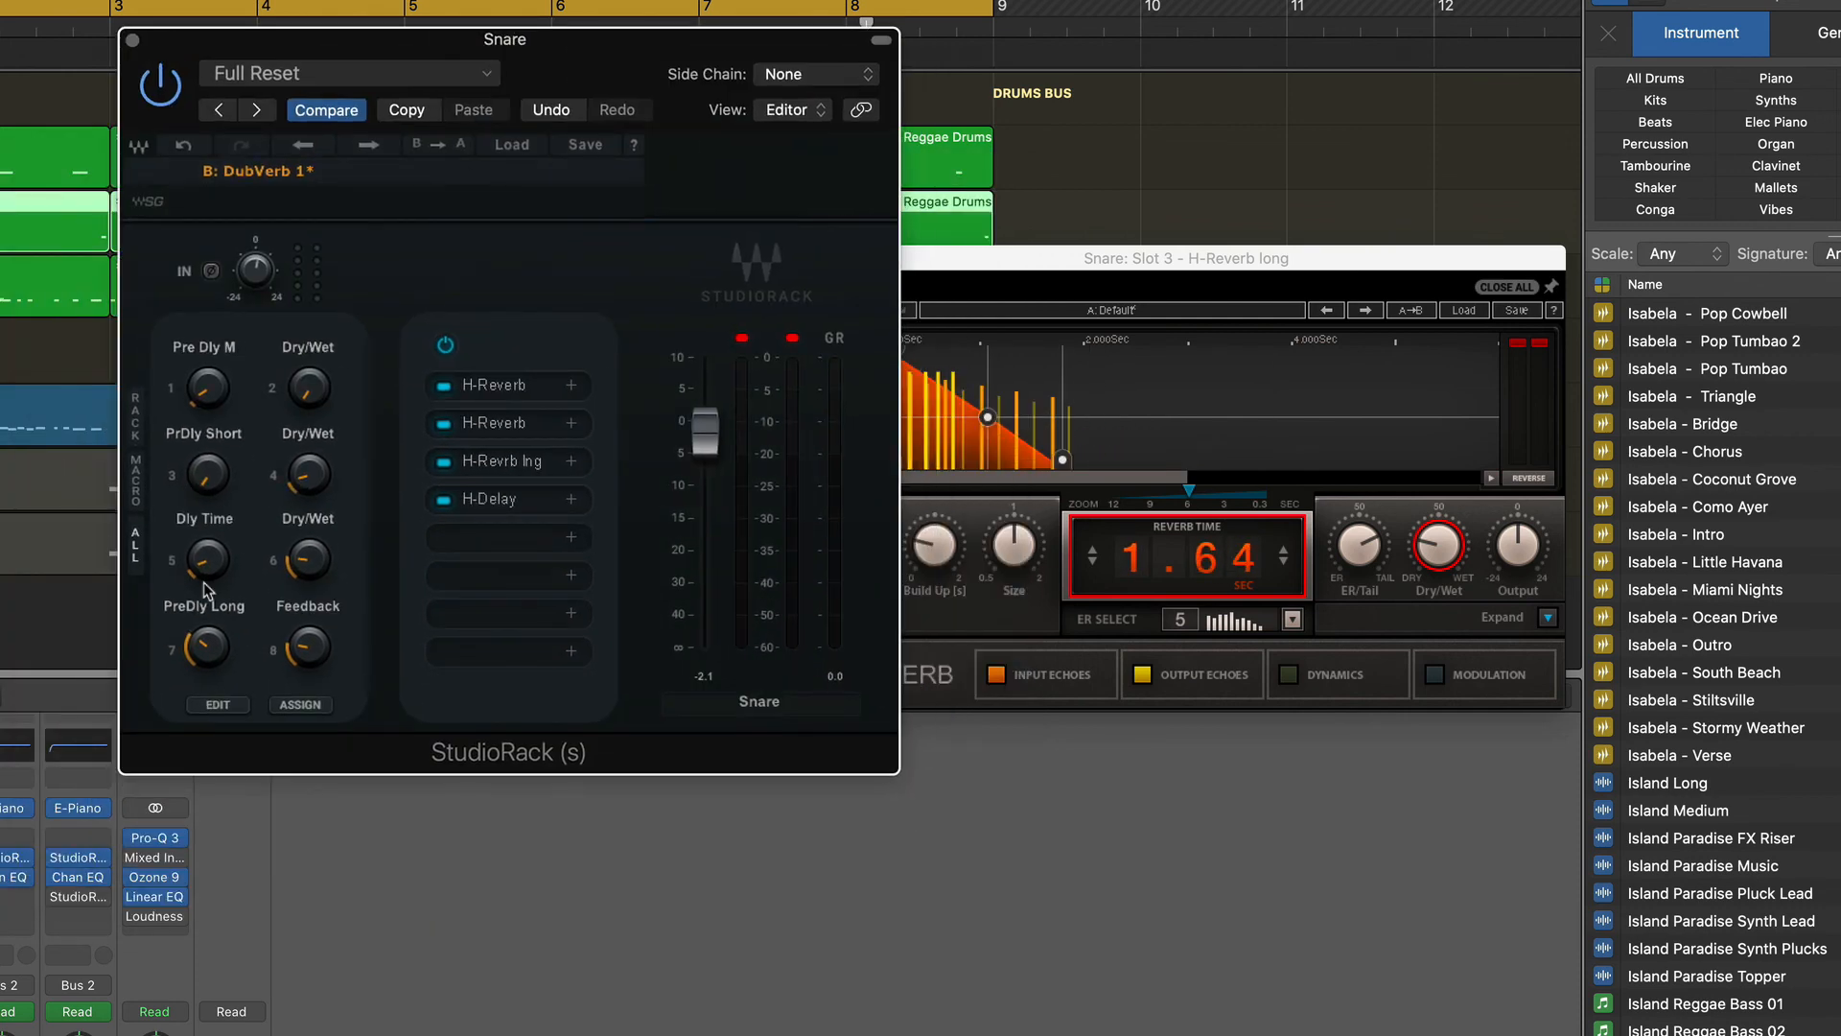
double_click(213, 520)
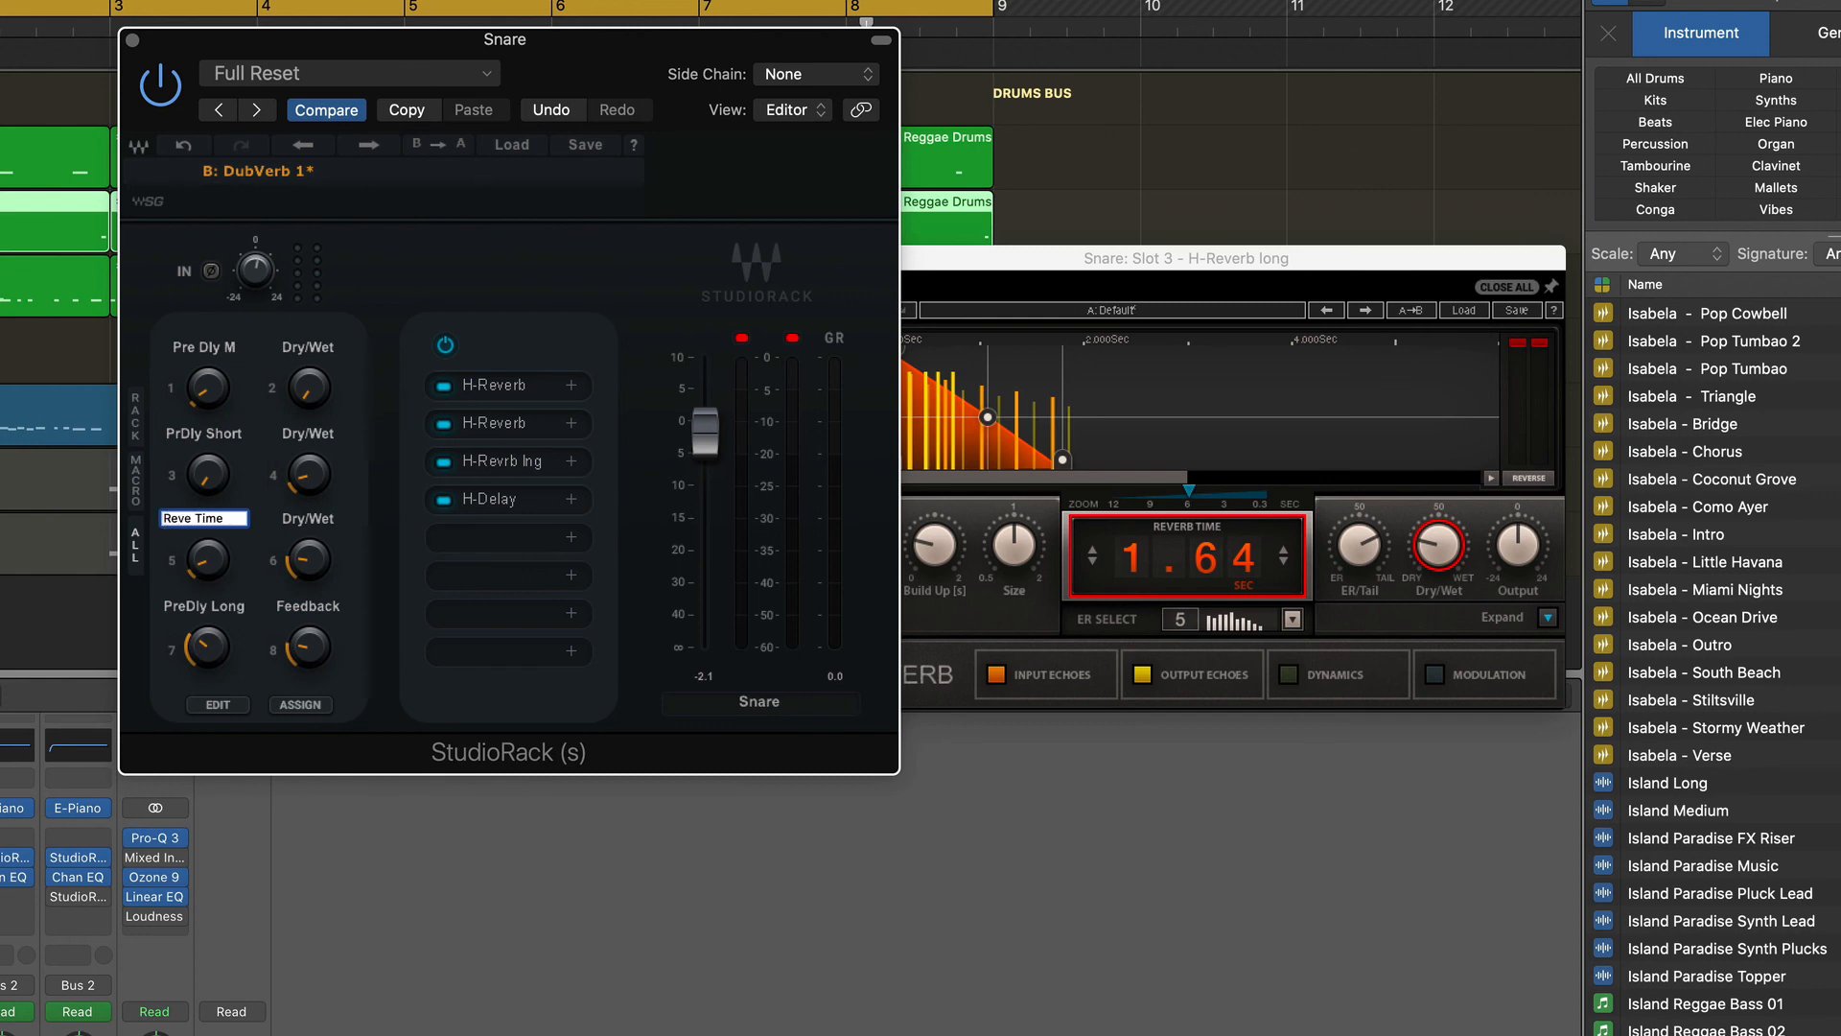
key(Return)
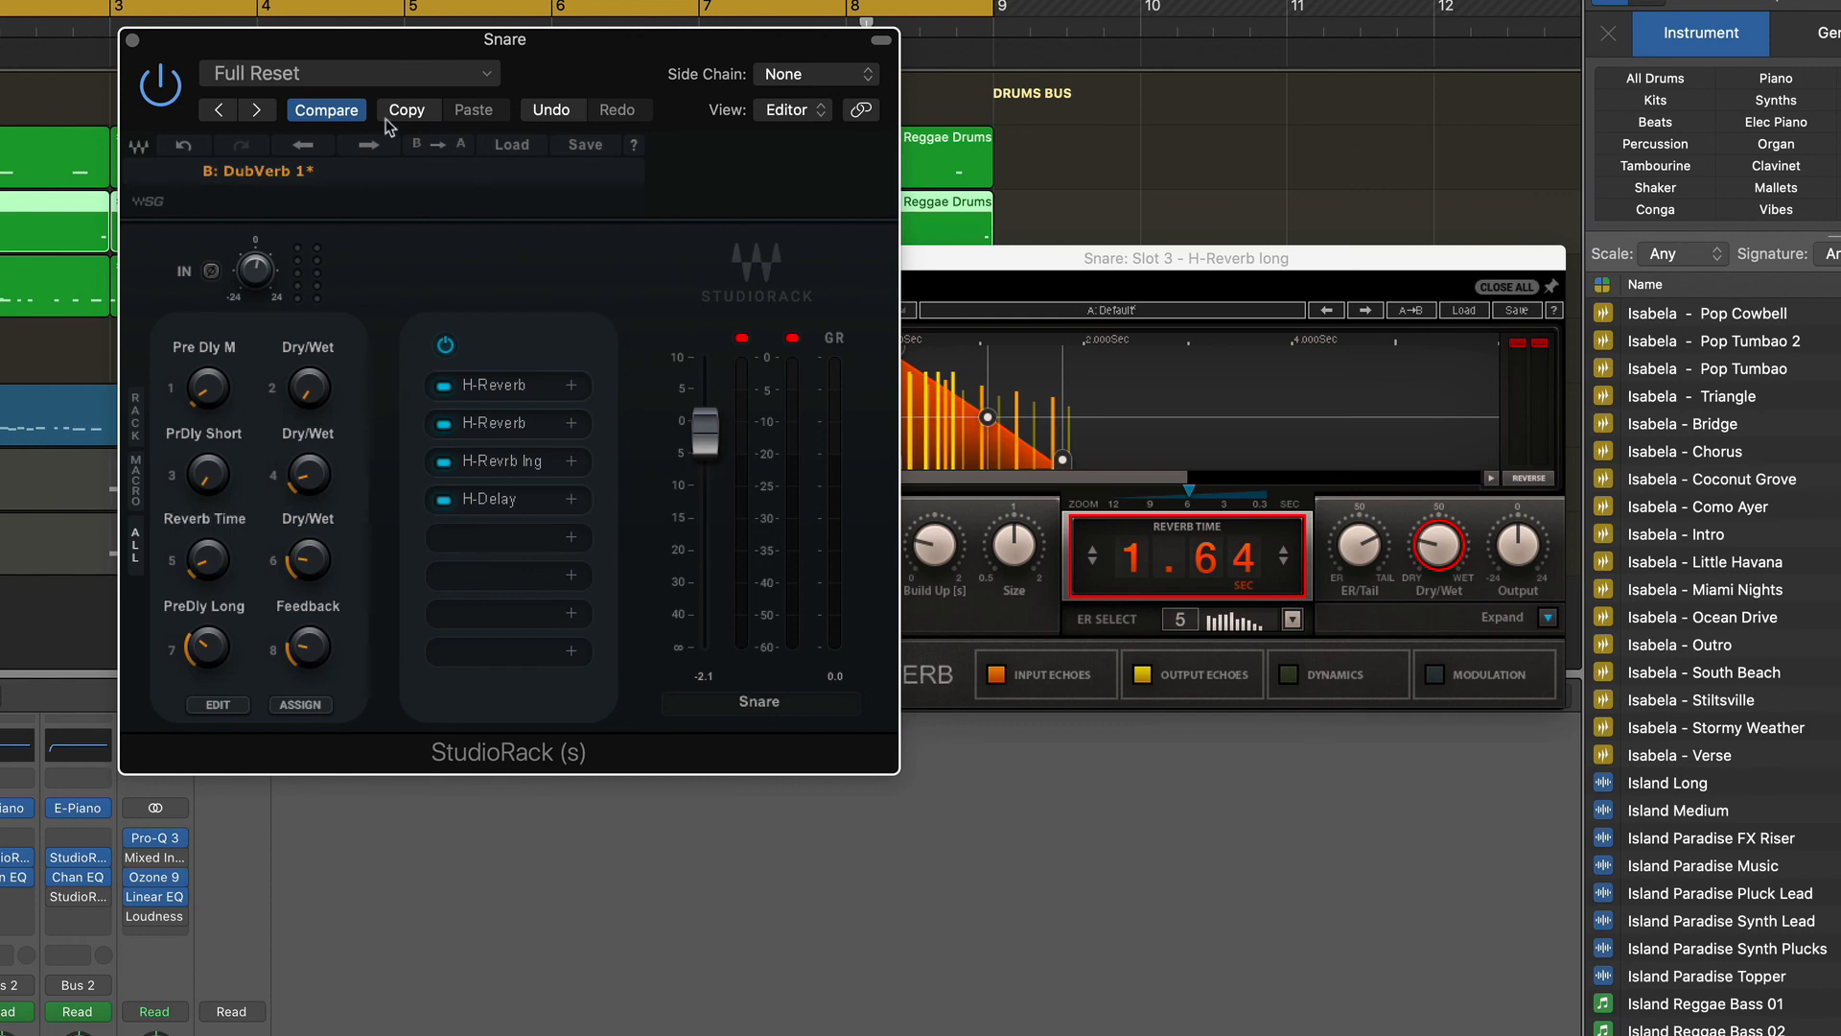